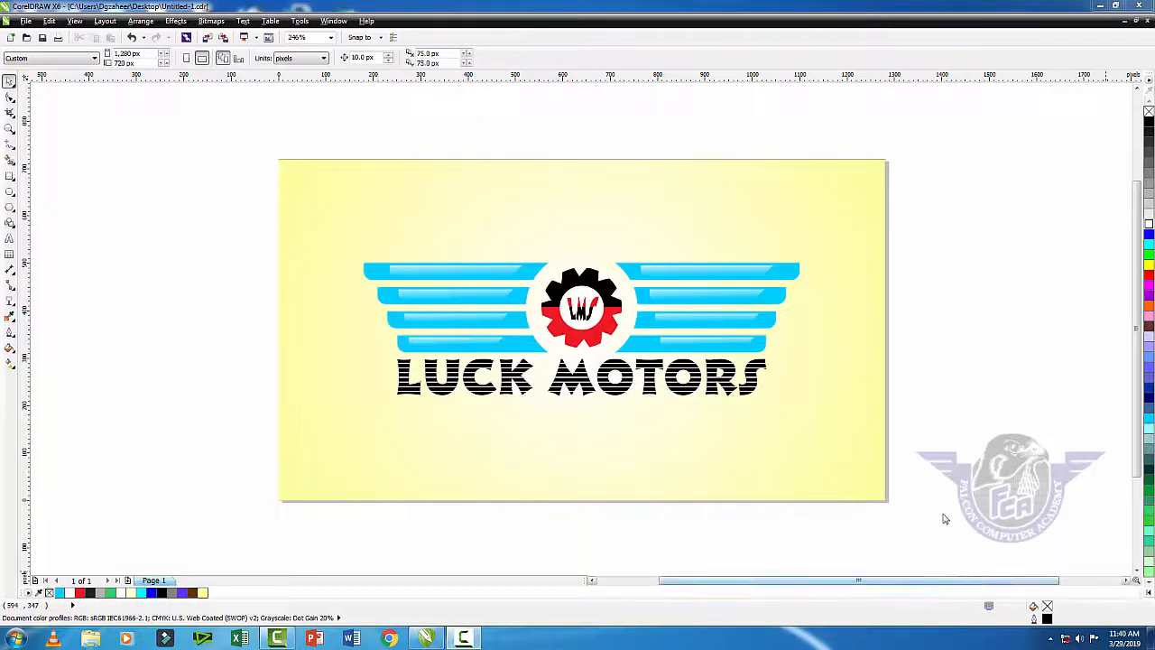
Move the finished Luck Motors logo with its yellow background off the page into the empty area on its left
scroll(946, 515, down, 2)
drag(650, 388, 987, 547)
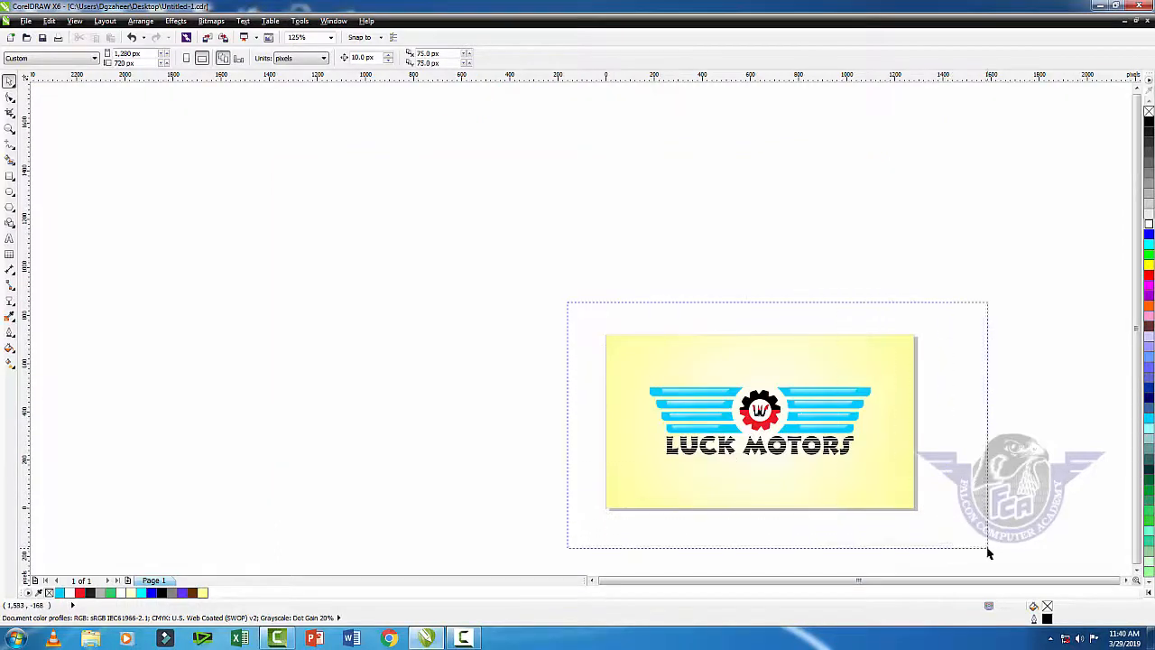
drag(887, 487, 551, 487)
key(Escape)
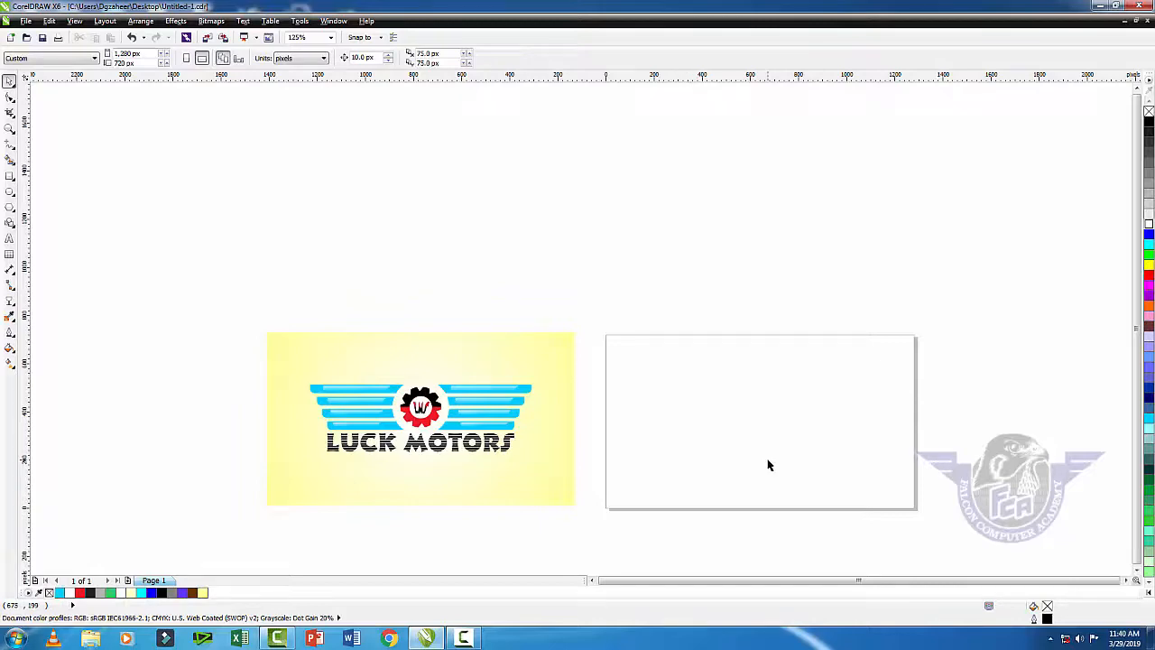
Keep the drawing units at pixels and add a page-sized rectangle of 1,280 × 720 px
click(311, 57)
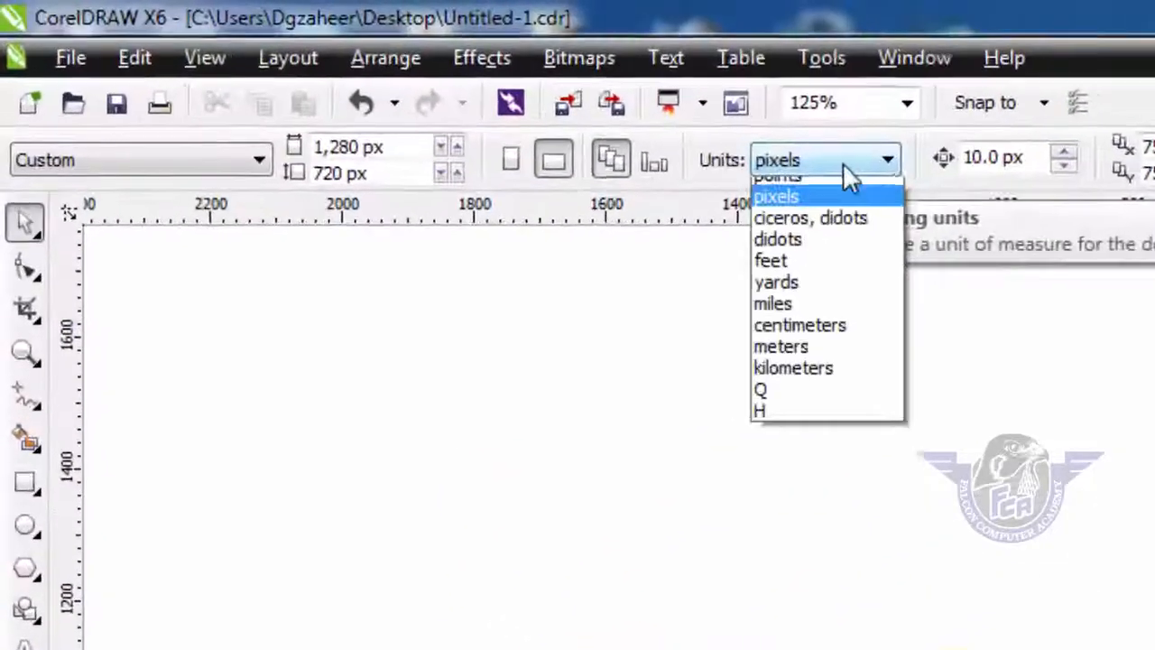
click(815, 280)
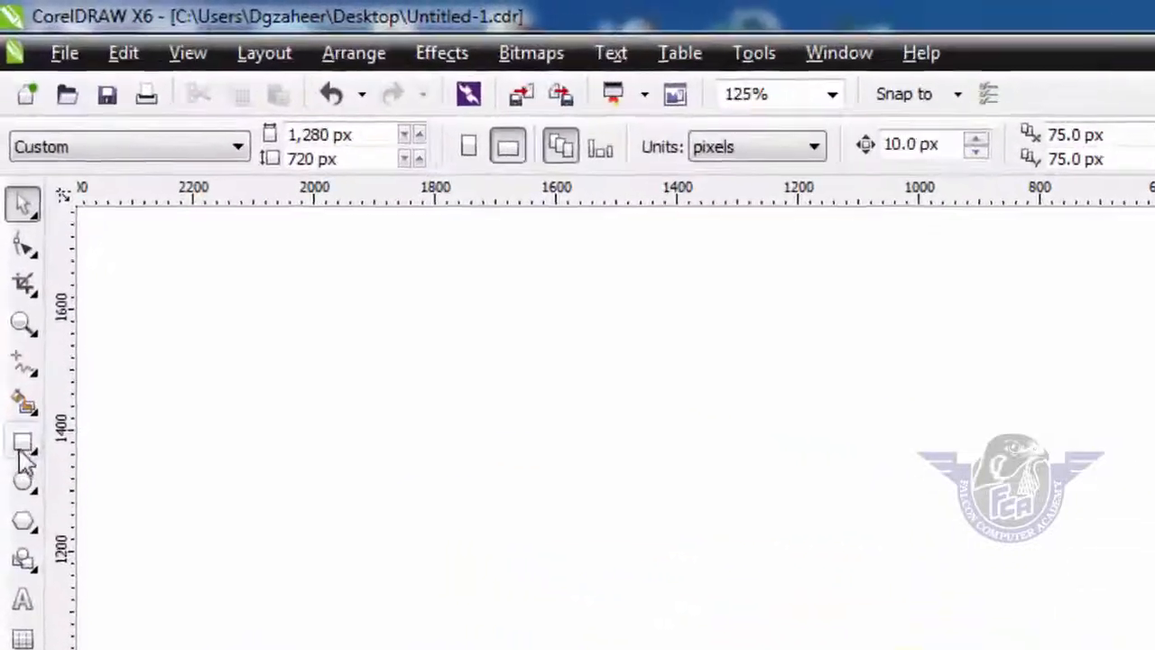
click(22, 444)
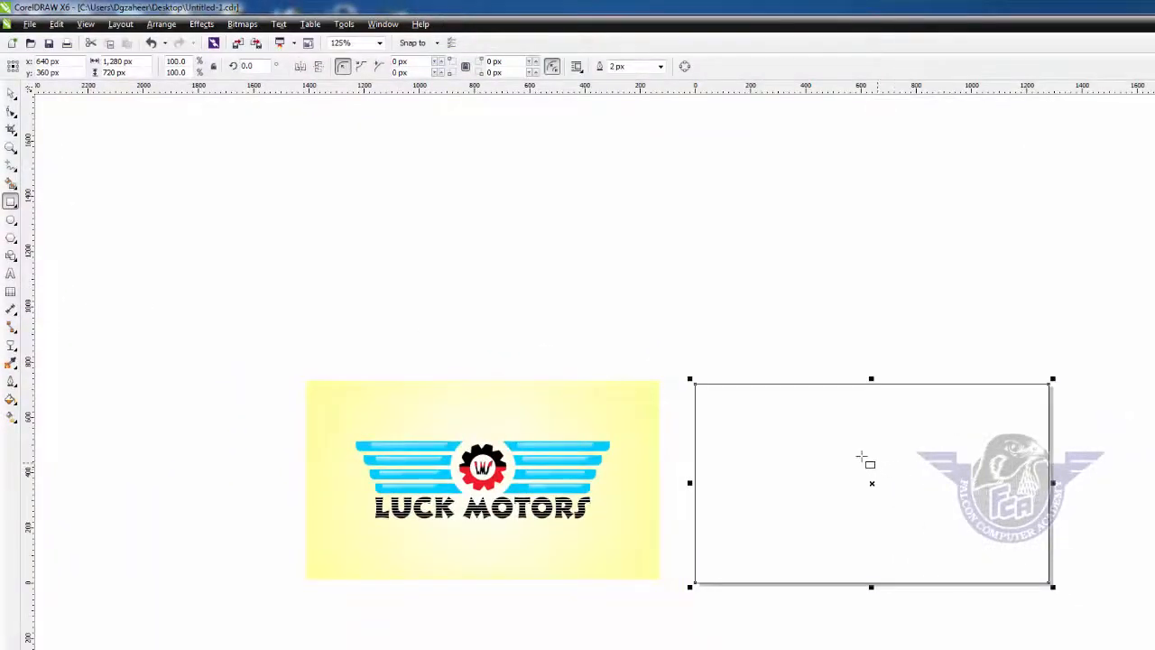
Draw a horizontal rectangle about 446 px wide and 62 px high in the upper-left area of the page
key(F2)
drag(687, 375, 845, 479)
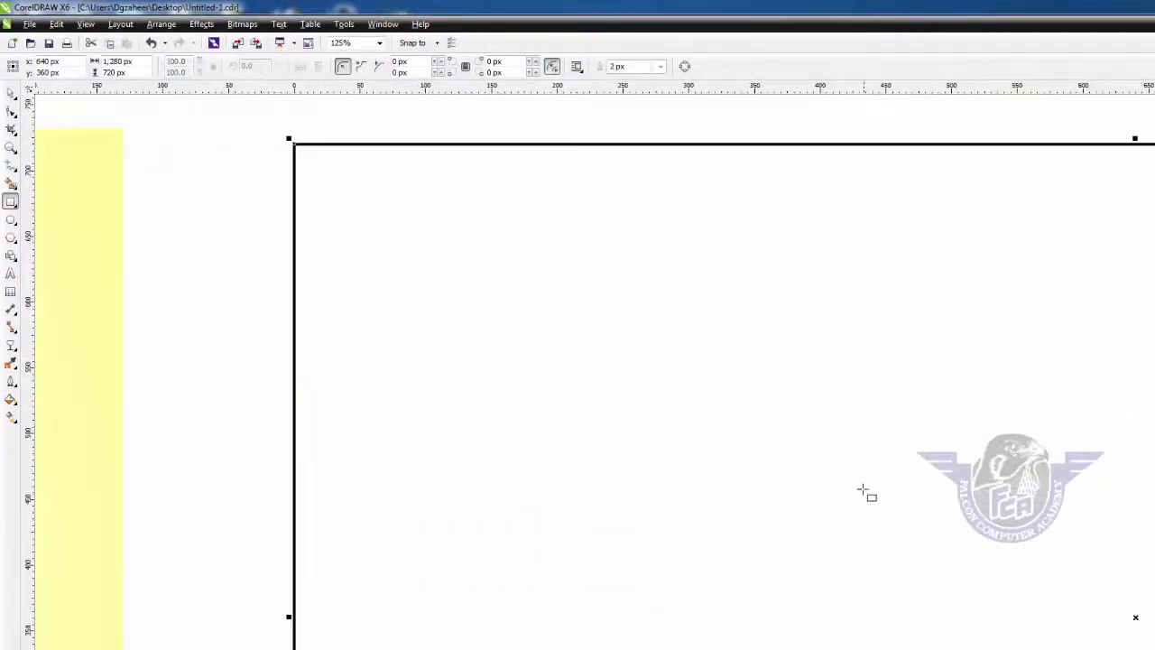
mouse_move(422, 260)
mouse_down()
mouse_move(446, 284)
mouse_move(606, 322)
mouse_move(916, 306)
mouse_move(996, 320)
mouse_move(1011, 343)
mouse_up()
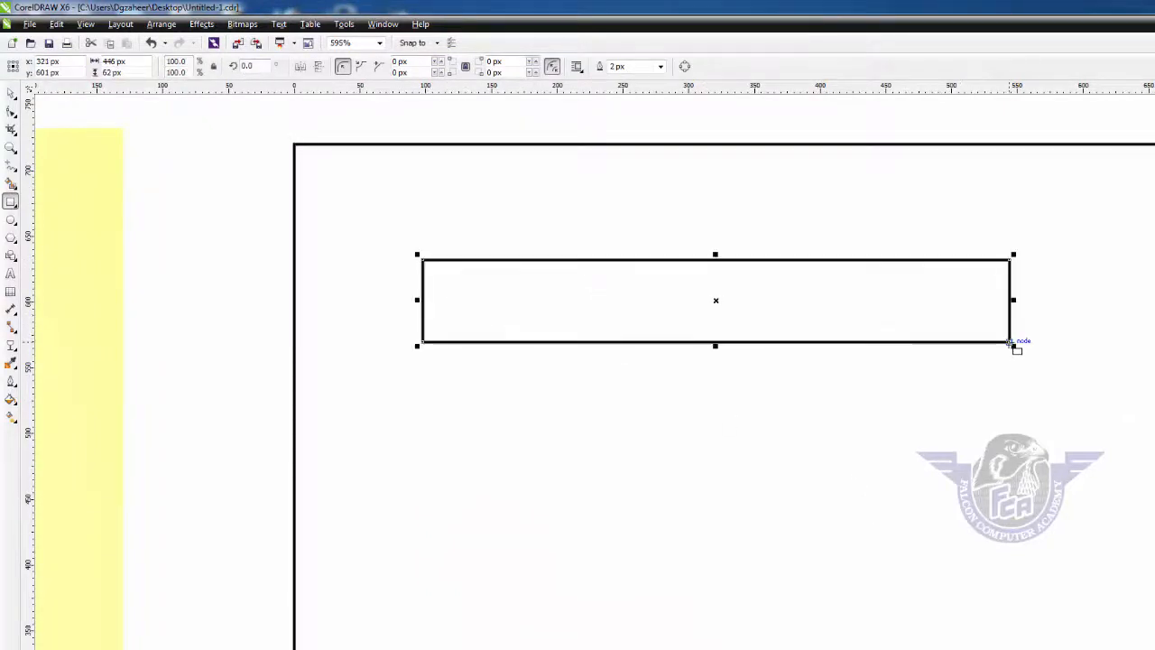
Fill the horizontal rectangle with light blue #00CCFF and remove its outline
click(12, 94)
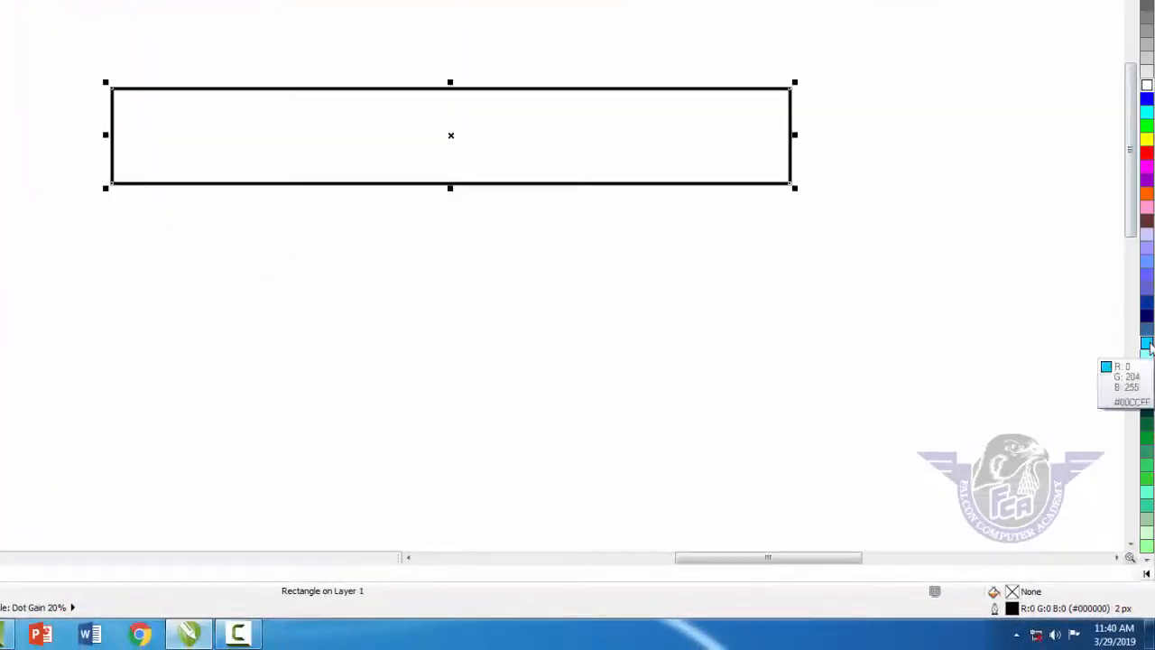
click(1147, 344)
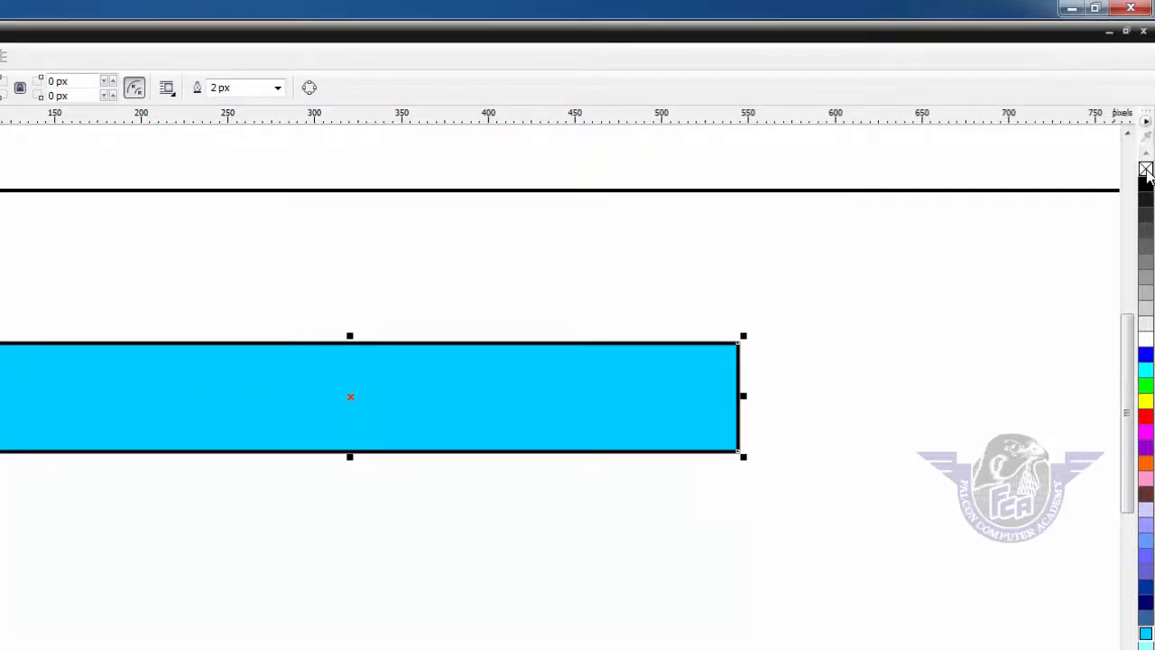
right_click(1147, 170)
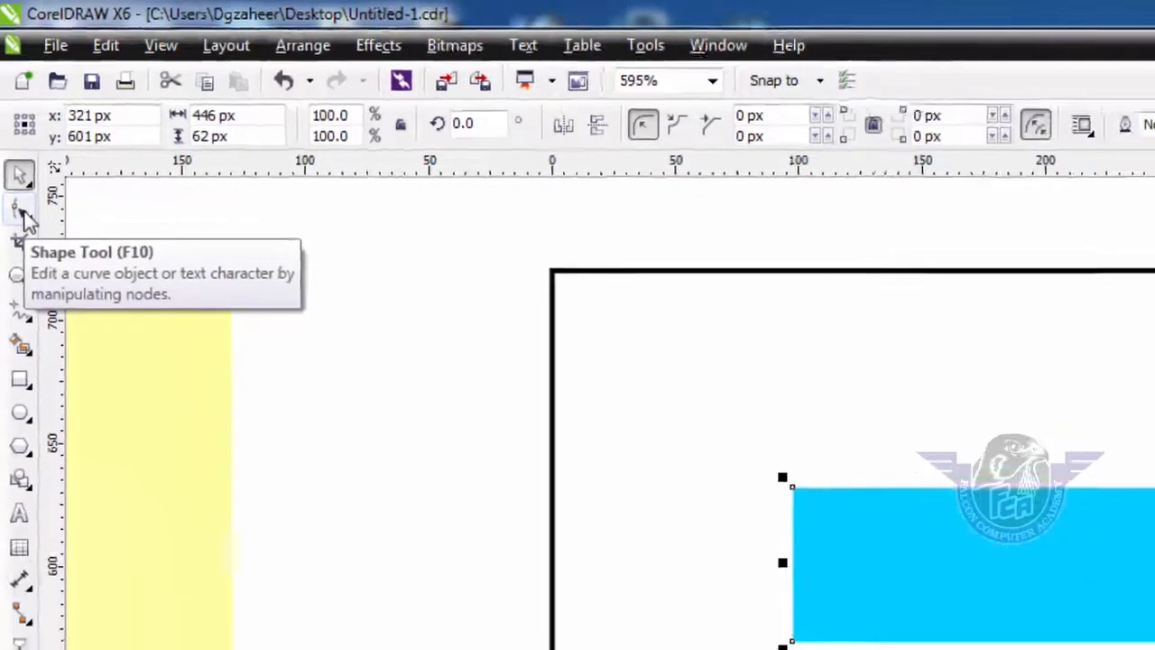
Round only the lower-left corner of the blue bar with a 31 px radius using the Shape tool
click(22, 236)
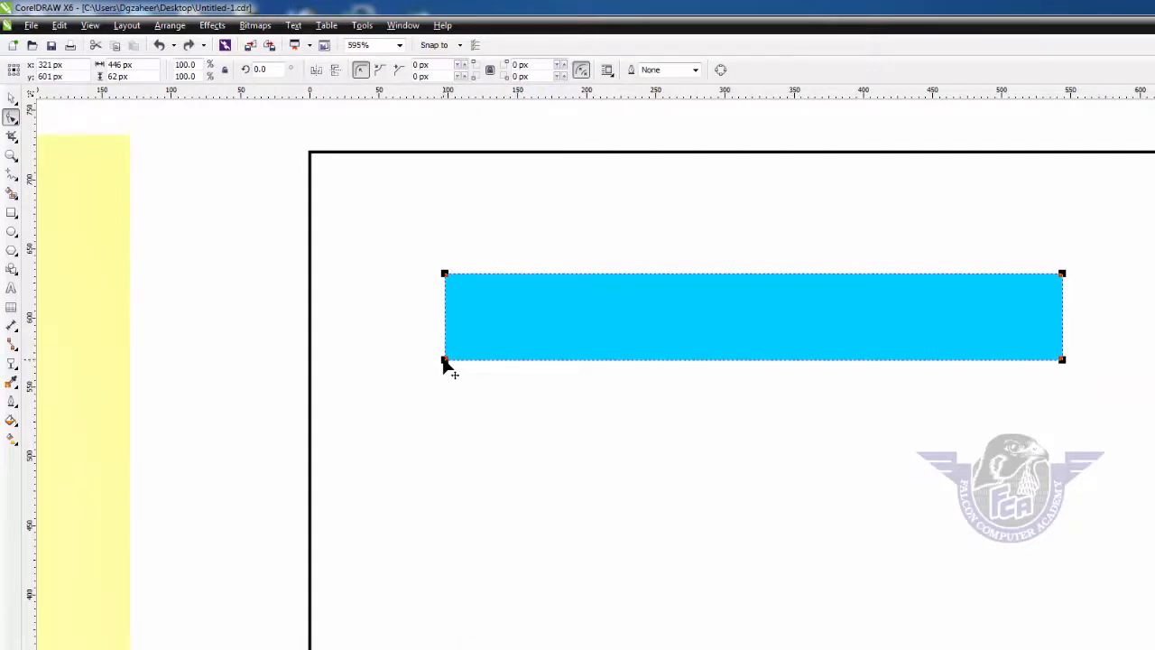
drag(446, 361, 466, 348)
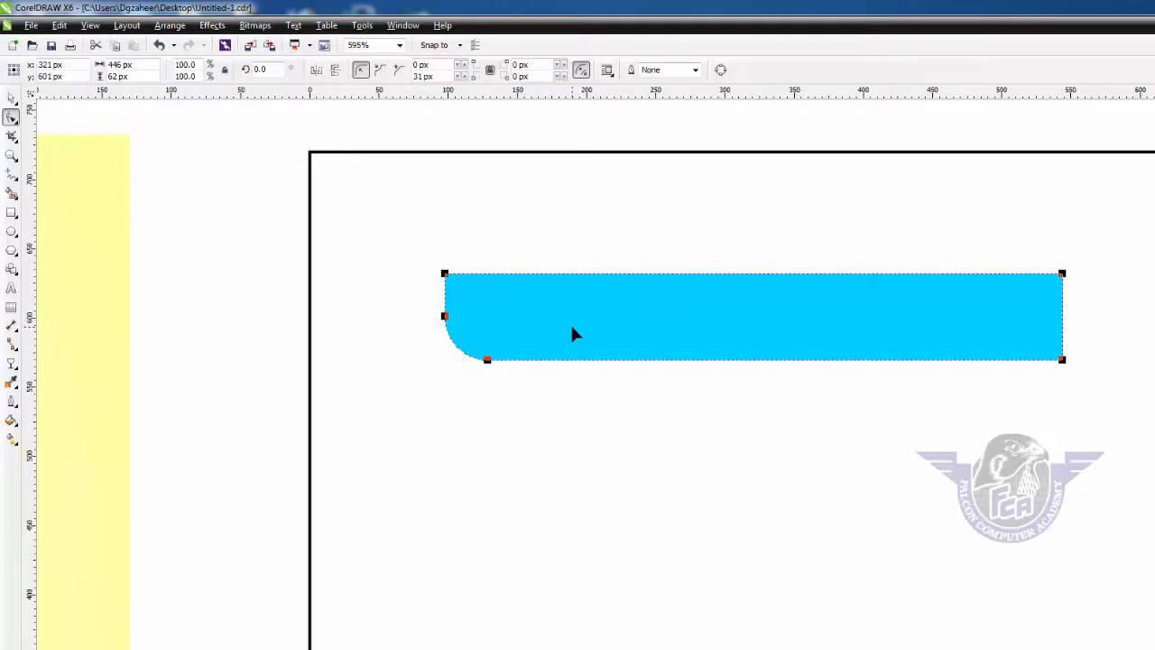
click(13, 101)
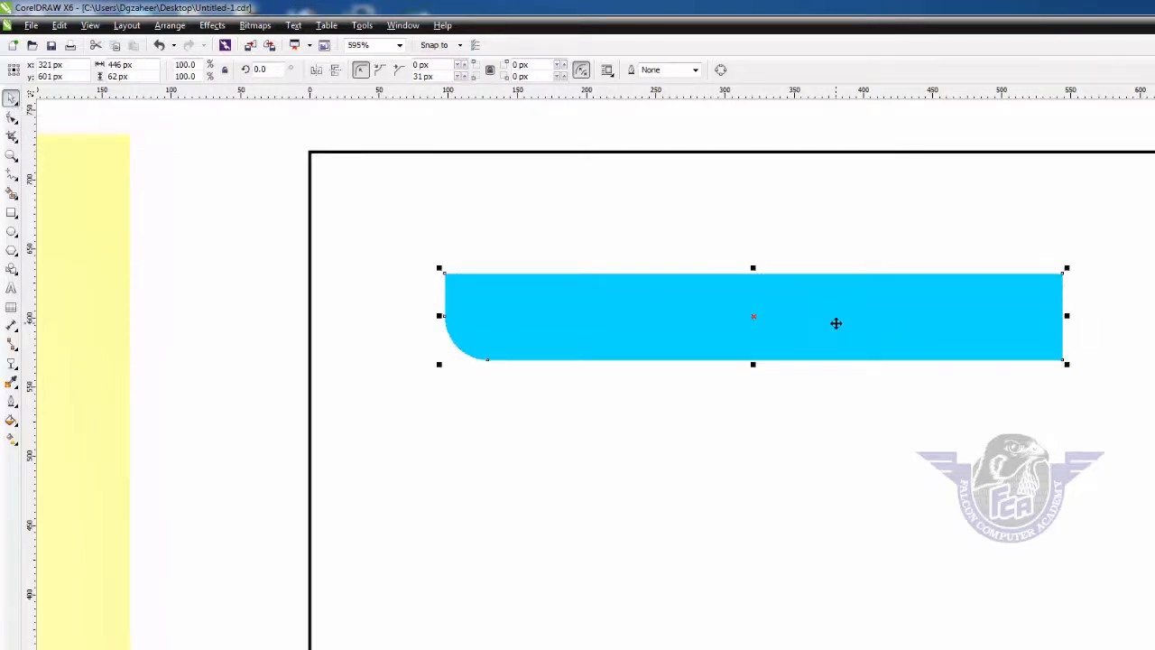
Place a copy of the blue bar about 75 px below it and repeat the duplication twice to stack four bars
drag(836, 323, 837, 430)
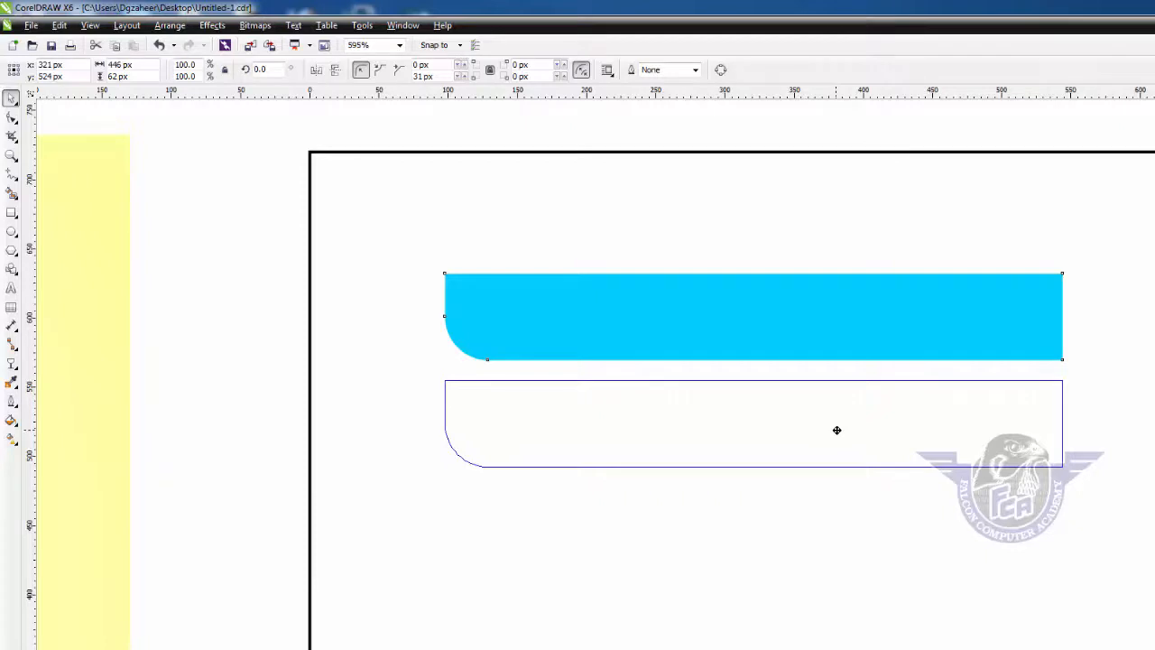
drag(837, 429, 837, 425)
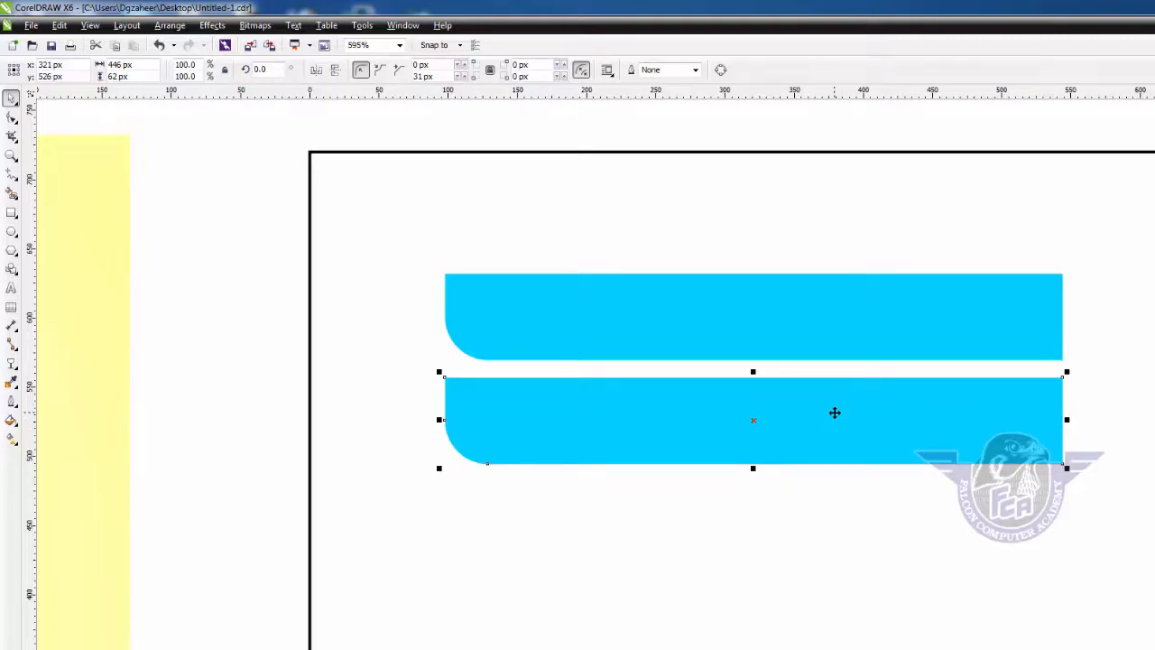
key(ctrl+r)
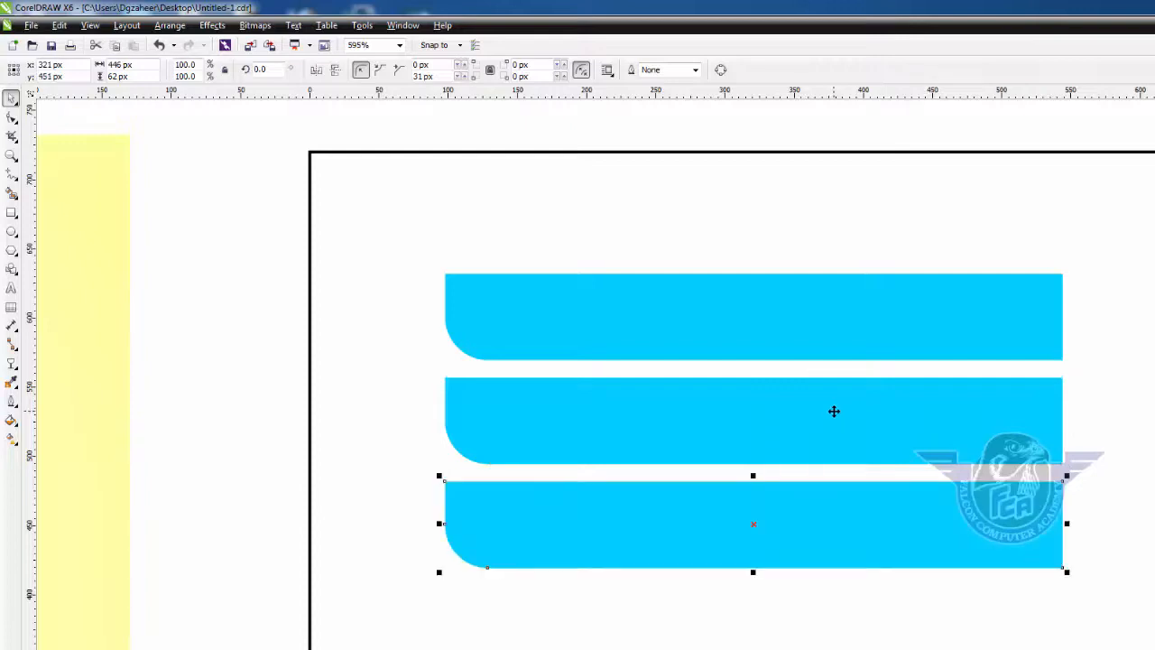
key(ctrl+r)
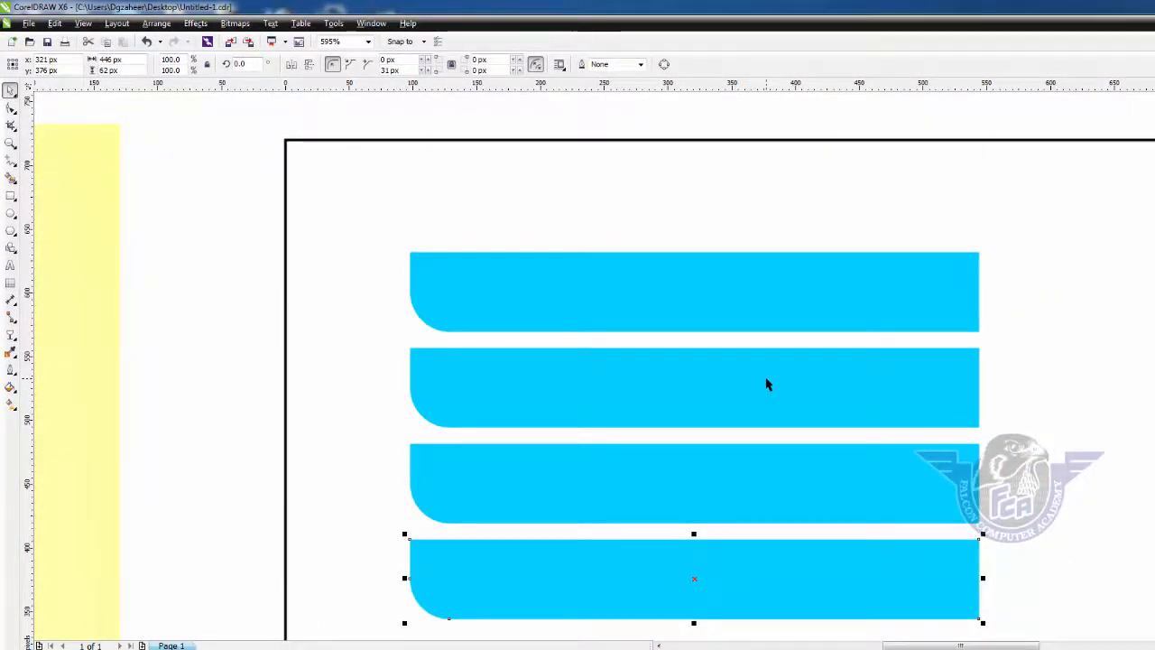
Delete the page-sized rectangle around the four blue bars
scroll(766, 385, down, 2)
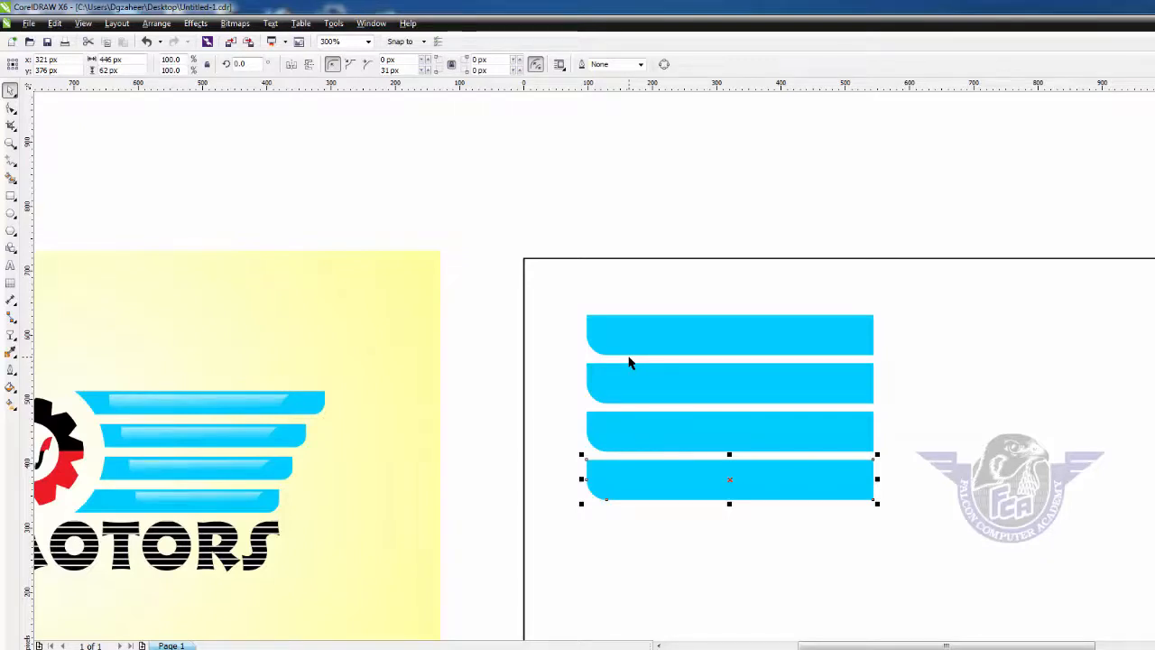
click(644, 290)
key(Delete)
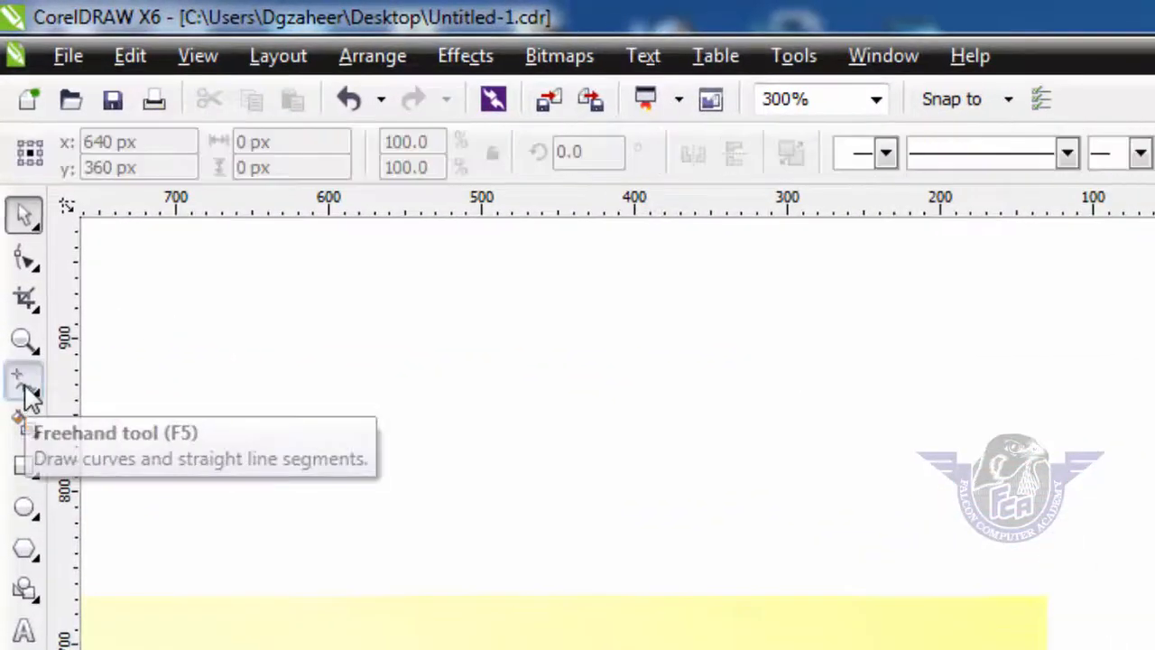
Draw a straight diagonal guide line, about 107 × 288 px, from the first bar's upper-left corner to the fourth bar's bottom edge
double_click(25, 386)
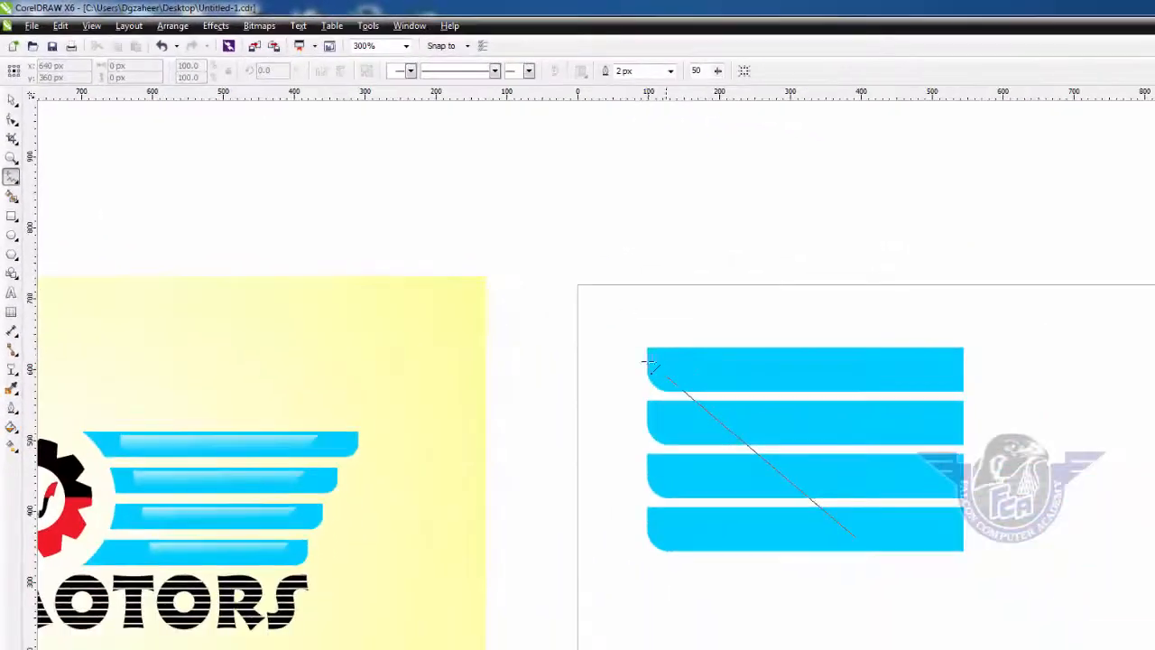
key(Escape)
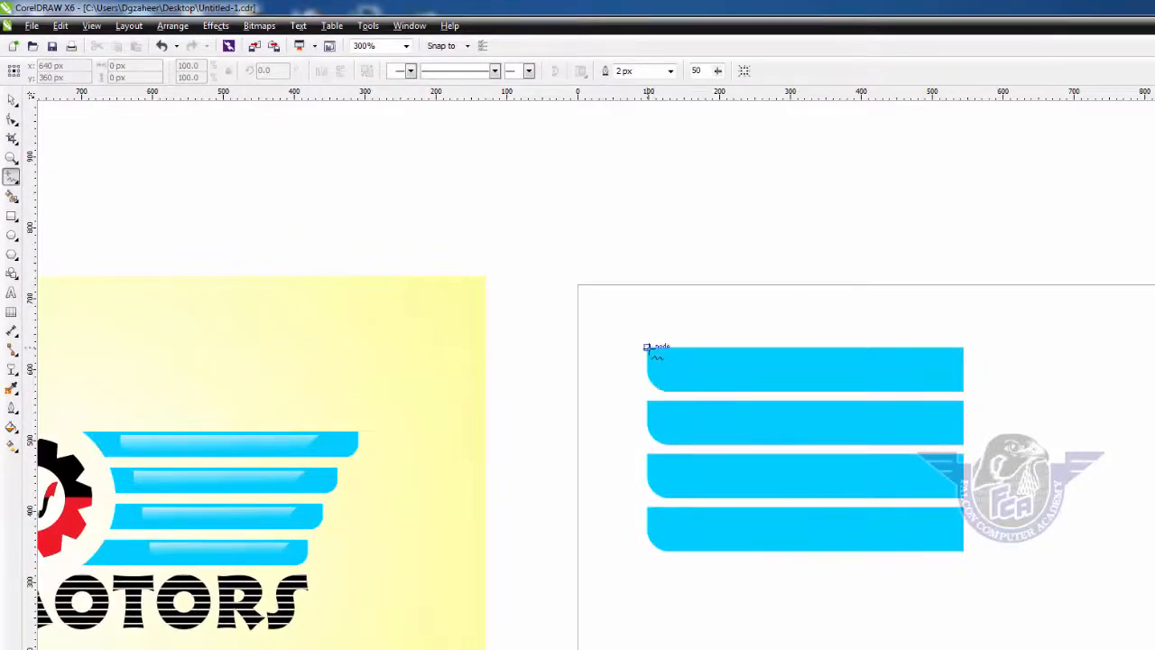
click(646, 347)
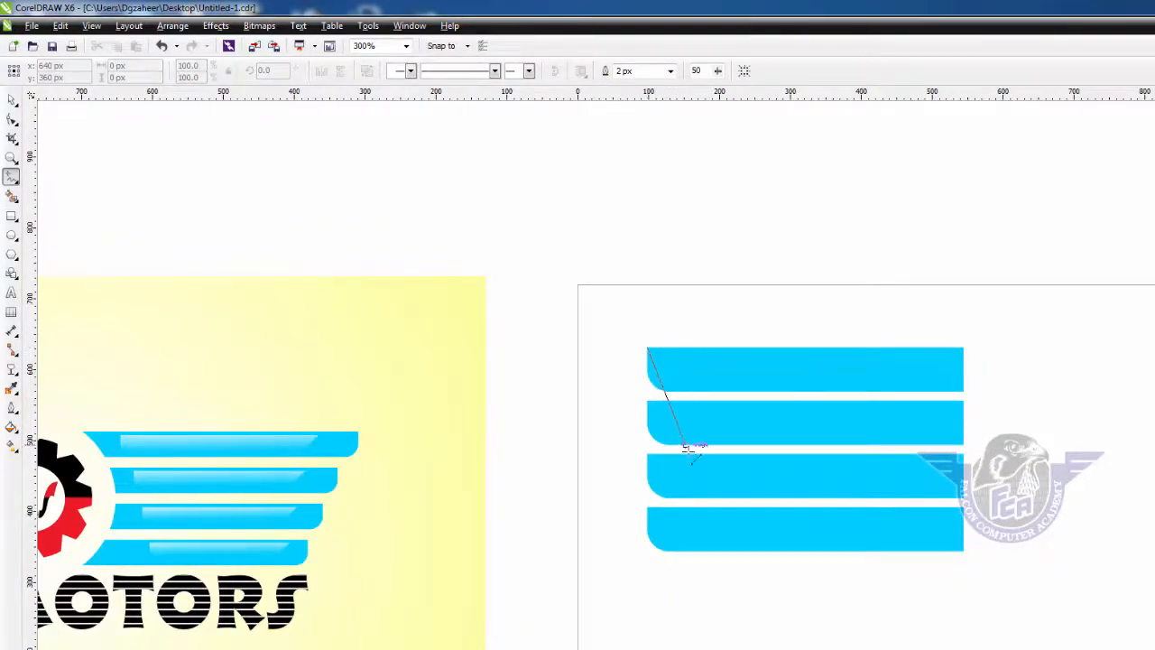
click(727, 550)
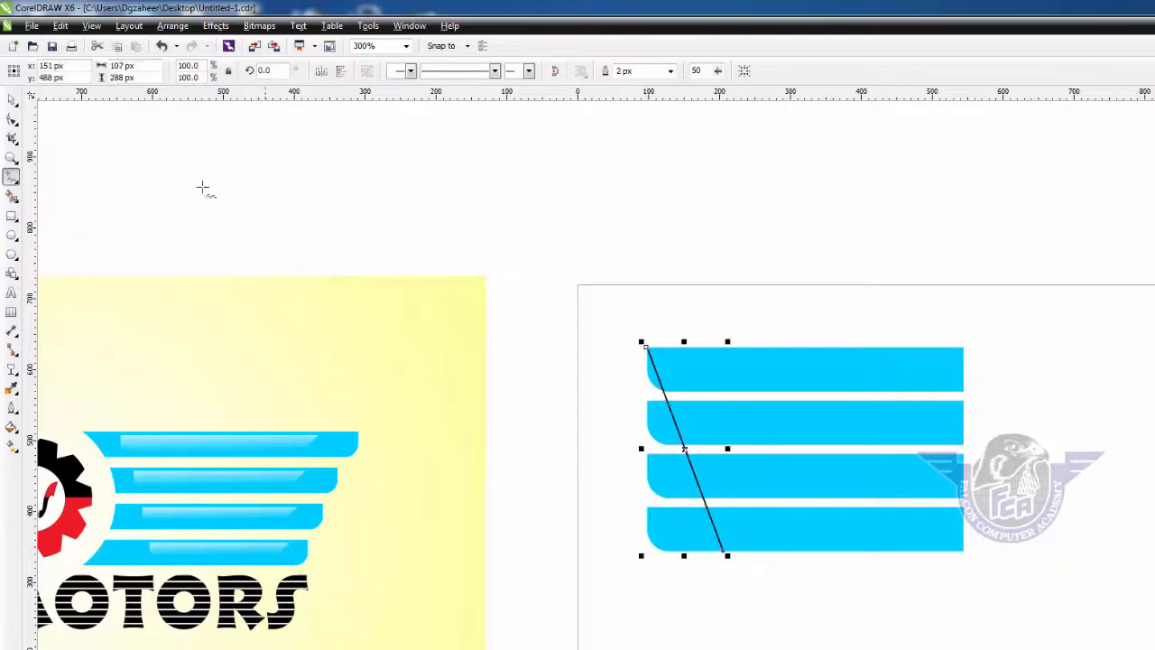
click(11, 101)
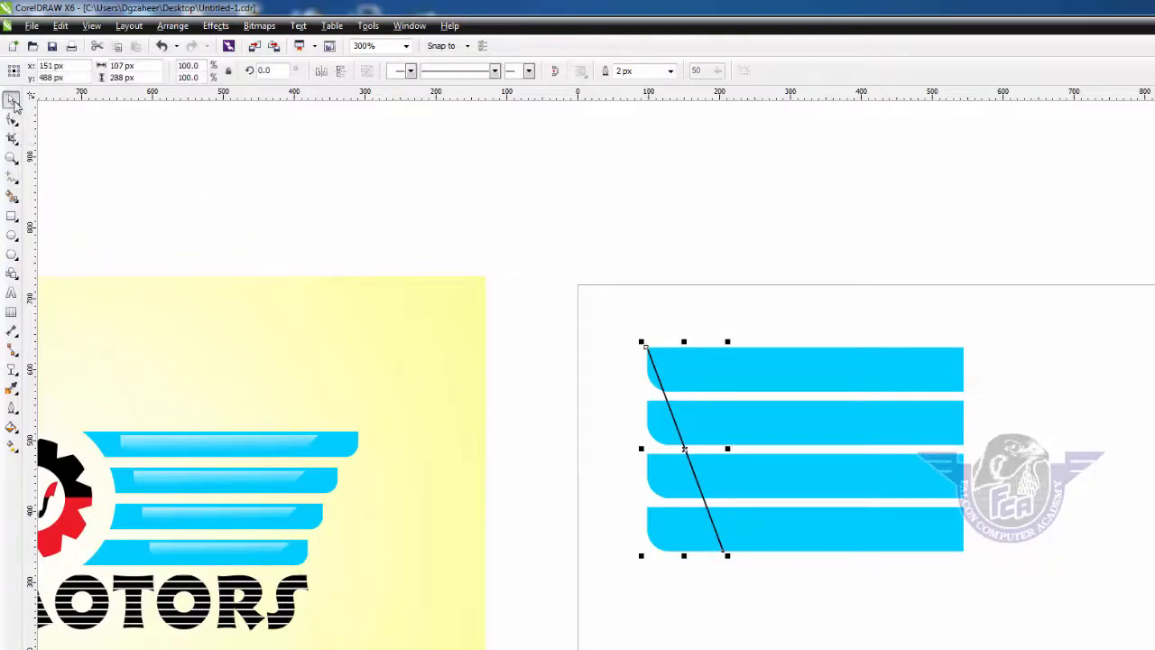
Shorten the lower three bars from their left ends to meet the diagonal line, making the second about 406 px and the fourth about 349 px wide
double_click(753, 436)
click(698, 425)
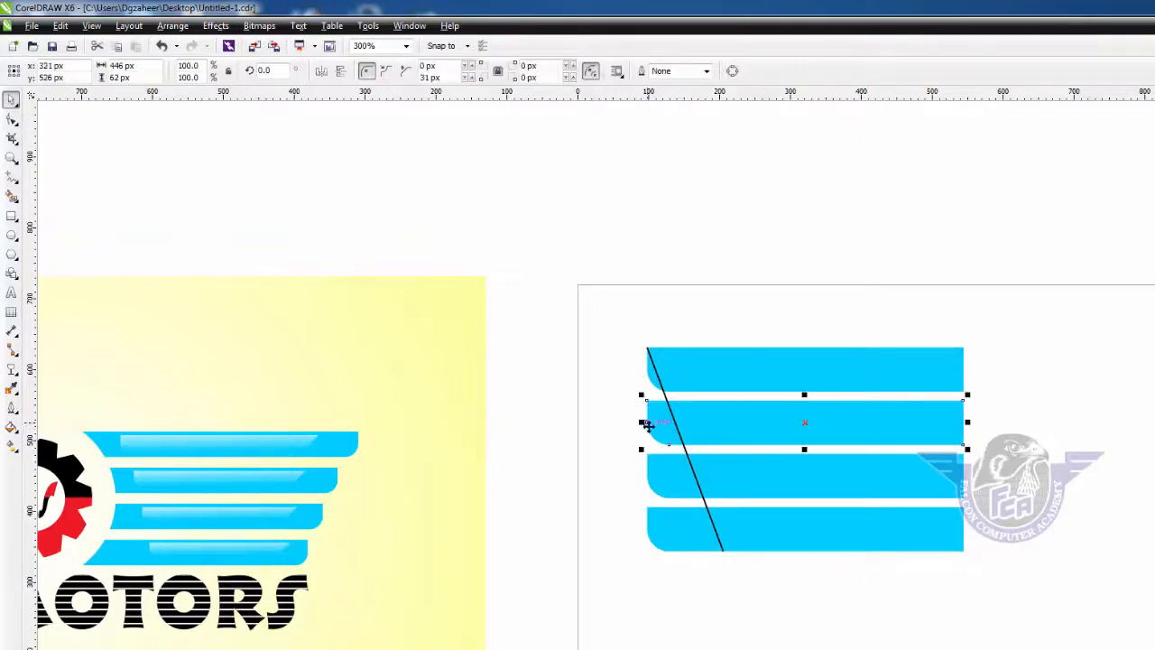
drag(641, 422, 669, 421)
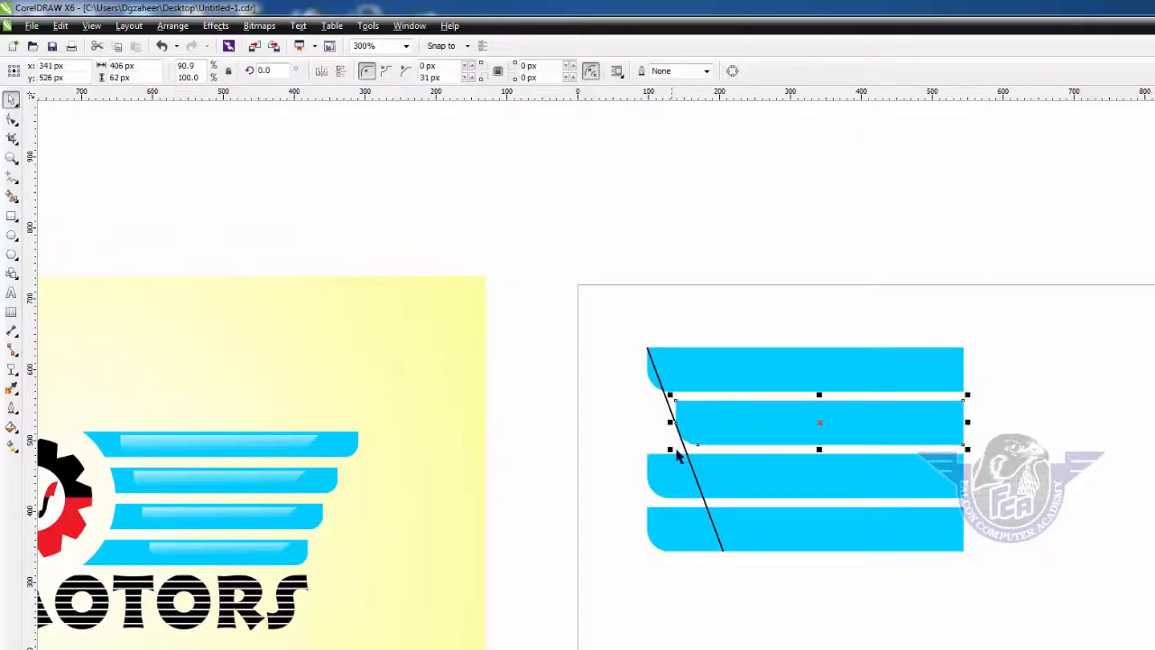
click(679, 486)
drag(647, 476, 690, 476)
click(693, 525)
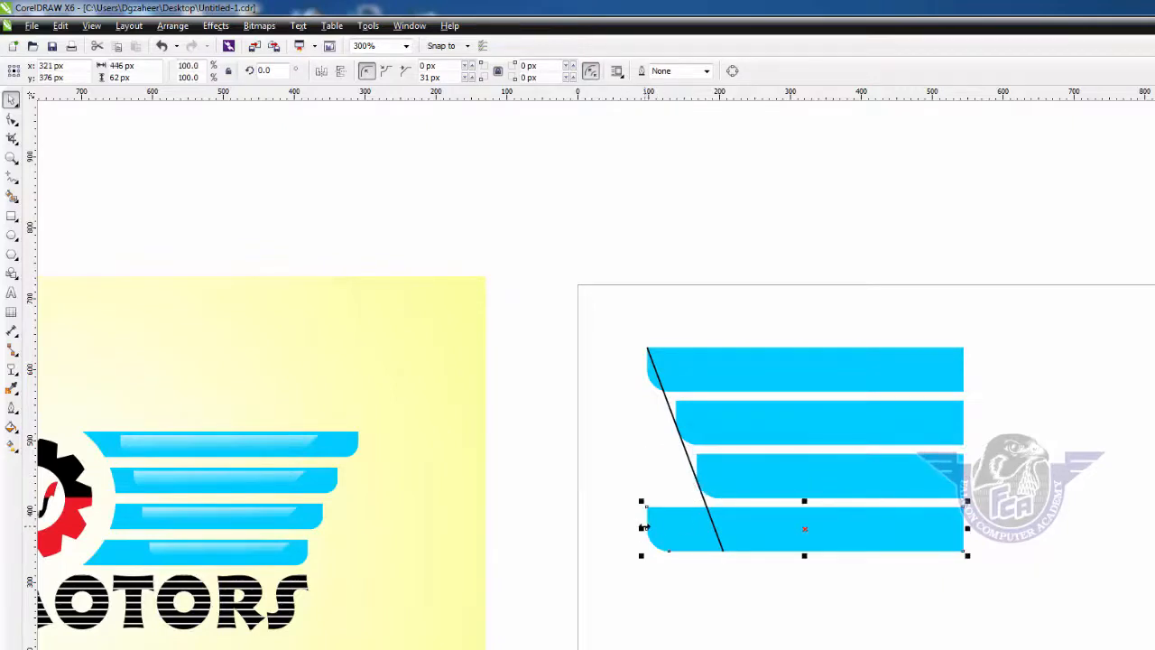
drag(642, 527, 711, 529)
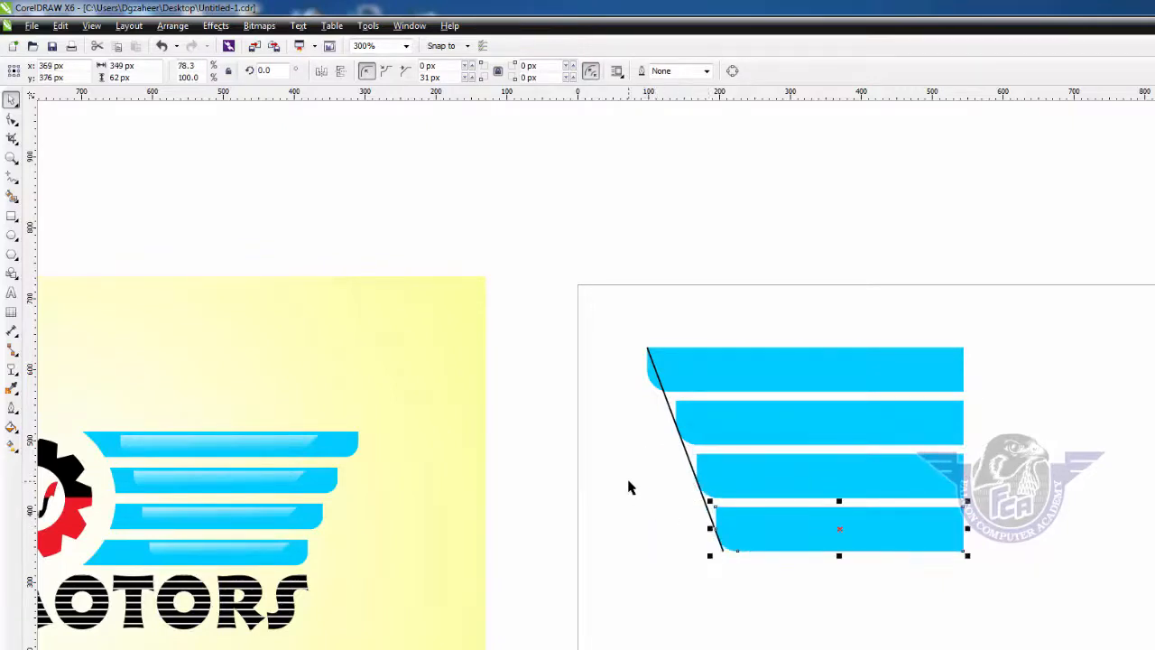
click(629, 484)
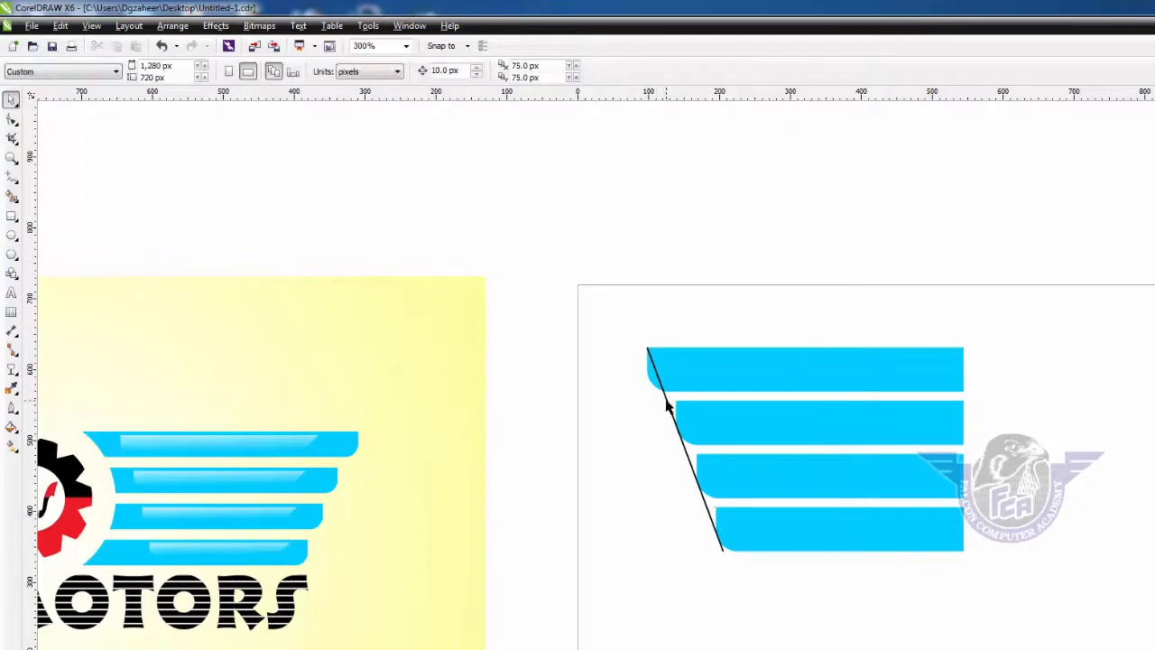
Delete the diagonal guide line along the left ends of the bars
double_click(667, 408)
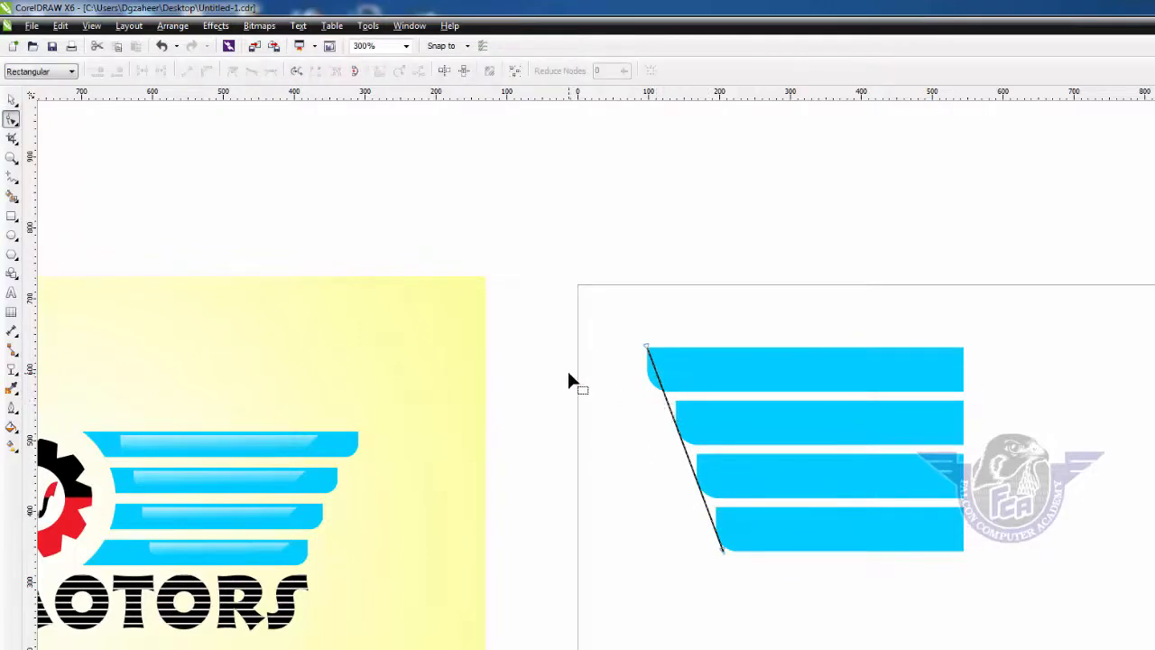
click(11, 100)
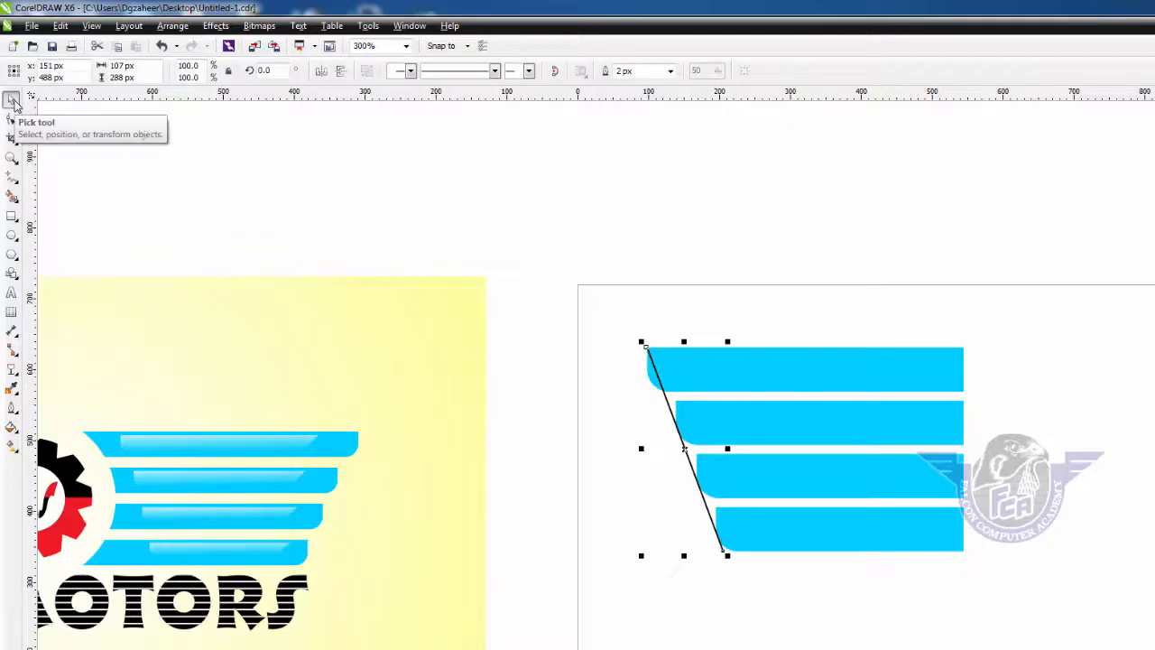
key(Delete)
Create a horizontally mirrored copy of the four bars directly against their right ends
drag(593, 323, 993, 583)
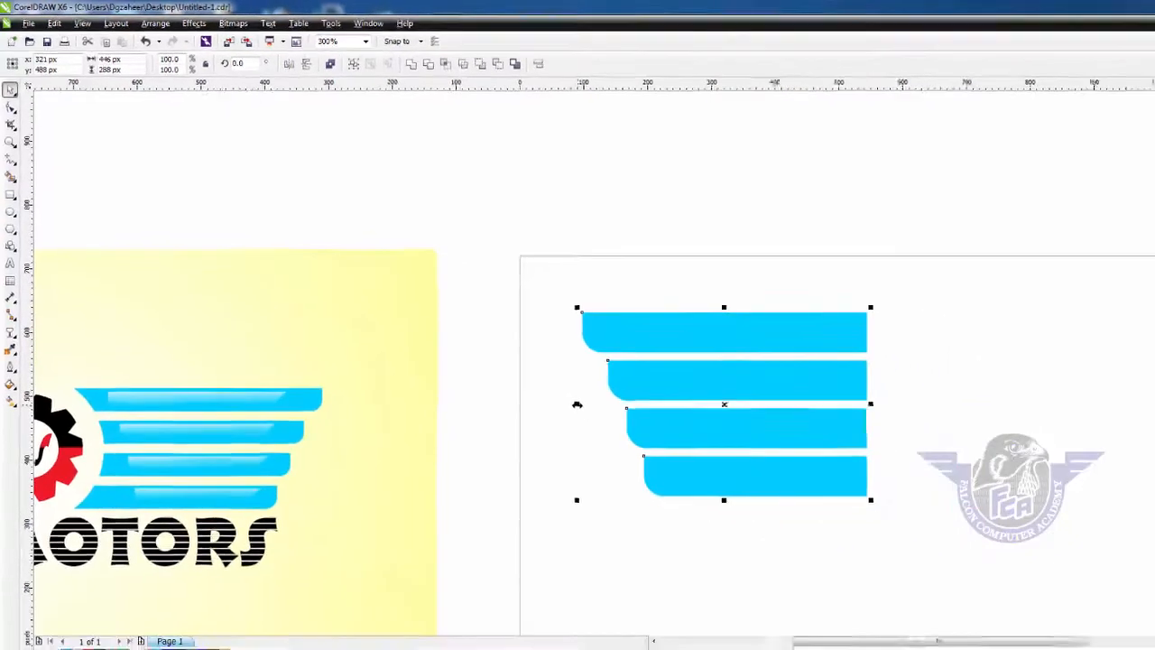
drag(545, 382, 886, 393)
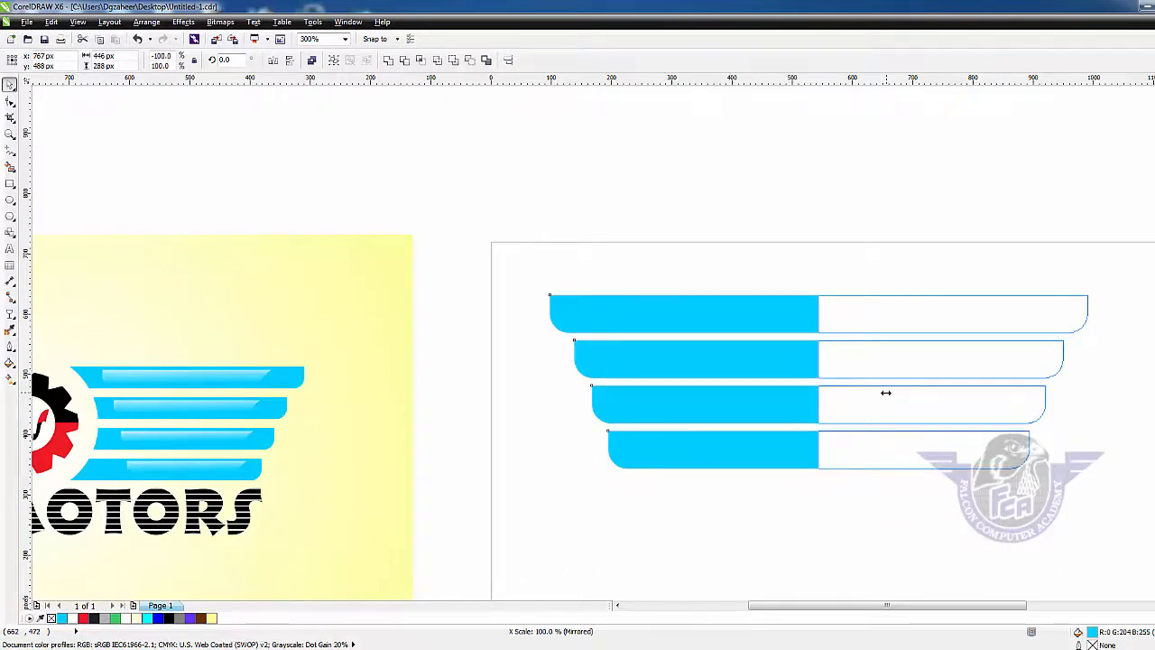
drag(886, 392, 887, 391)
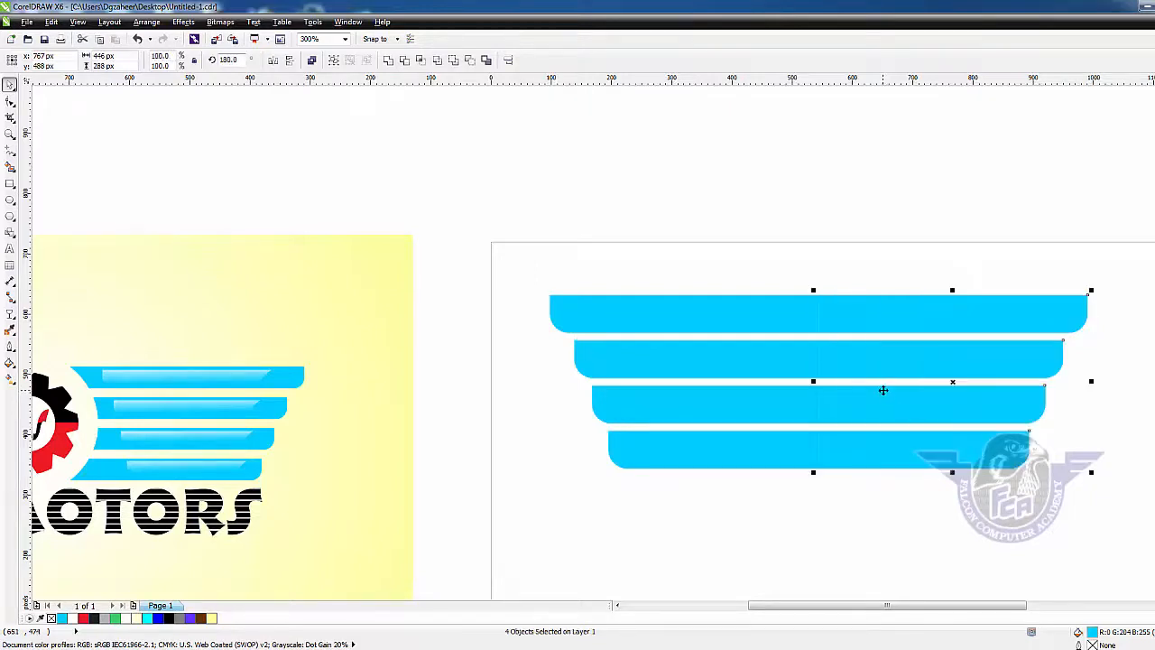
Weld all eight bar halves into a single curve object
drag(520, 266, 1108, 496)
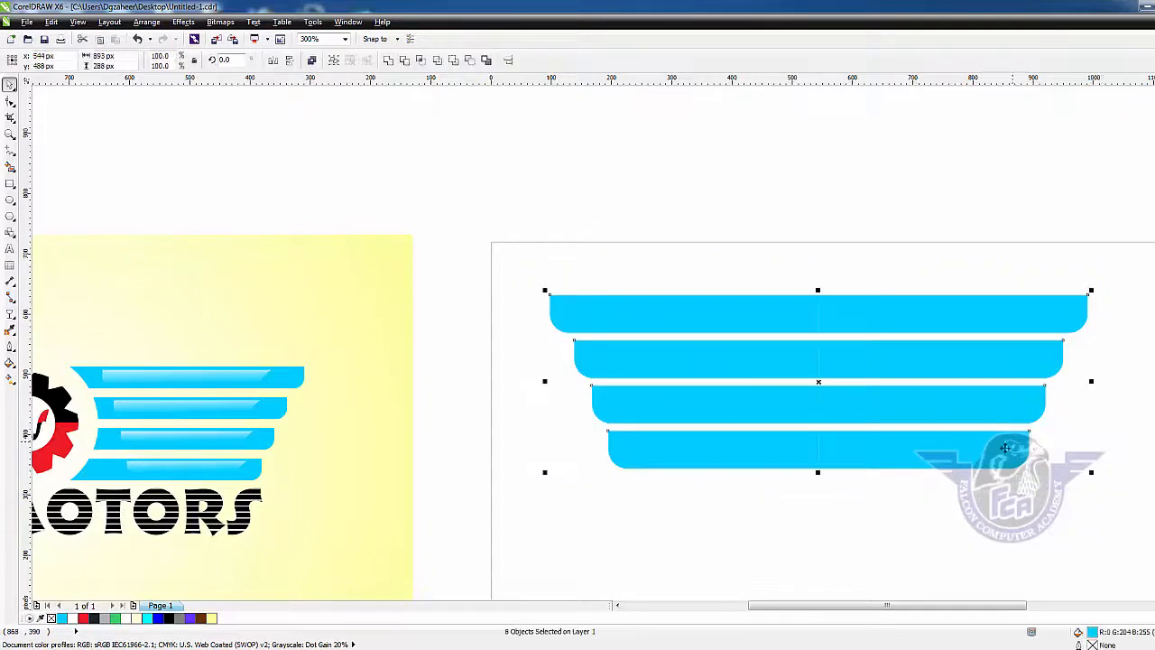
click(950, 502)
click(766, 459)
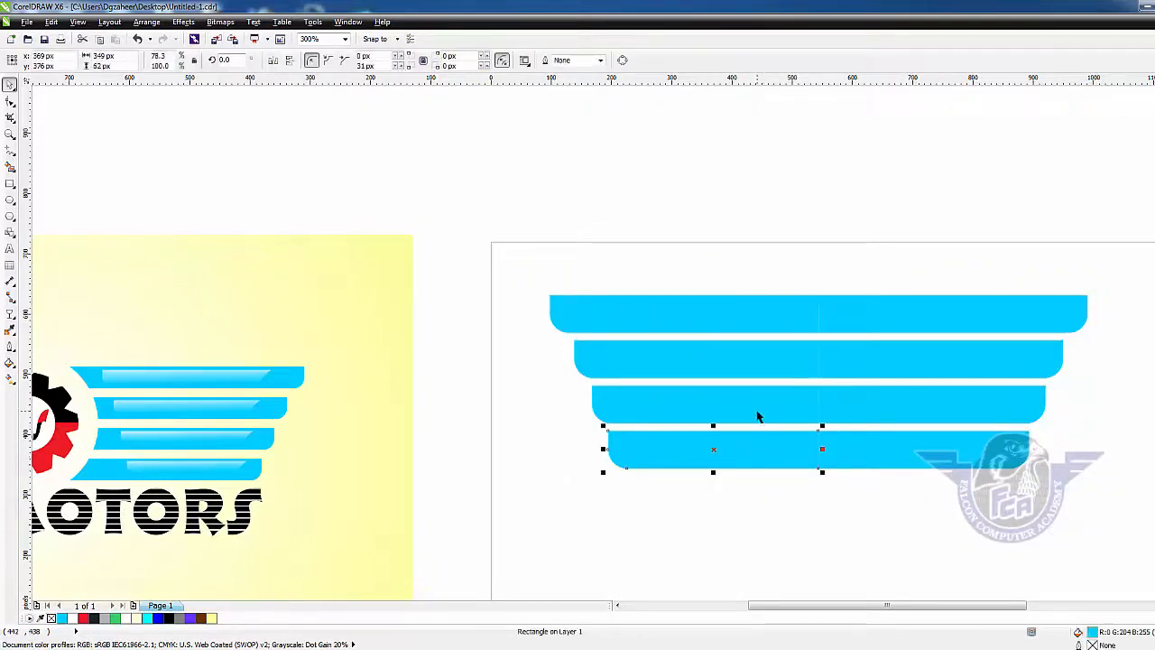
click(758, 415)
click(858, 407)
click(736, 507)
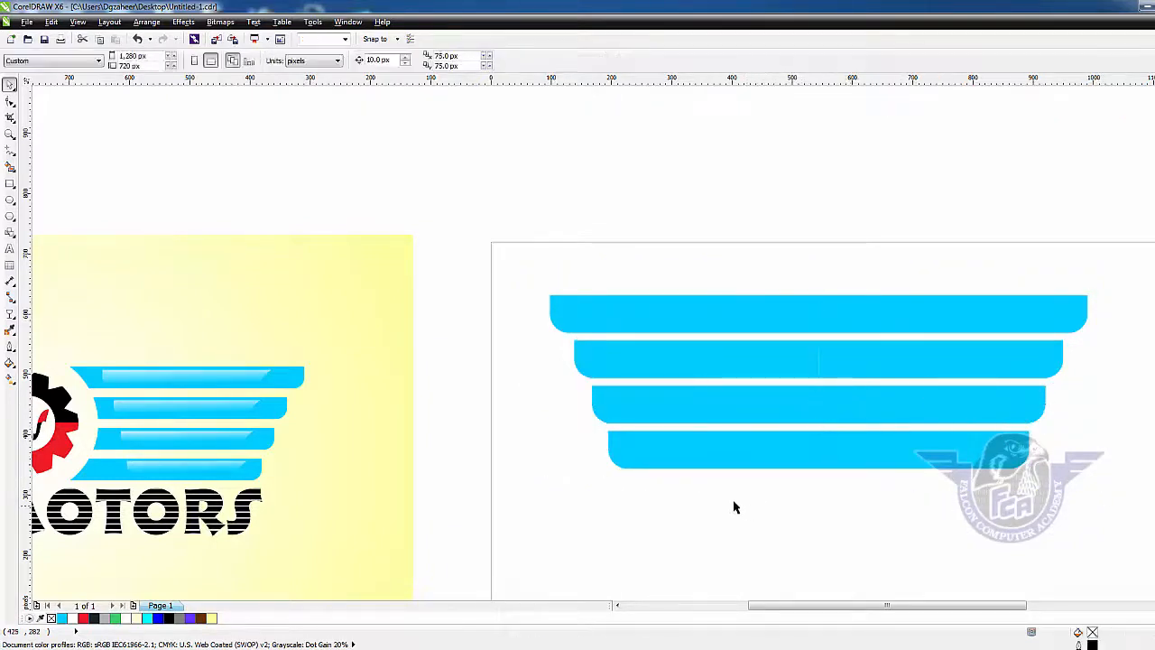
drag(514, 271, 1134, 533)
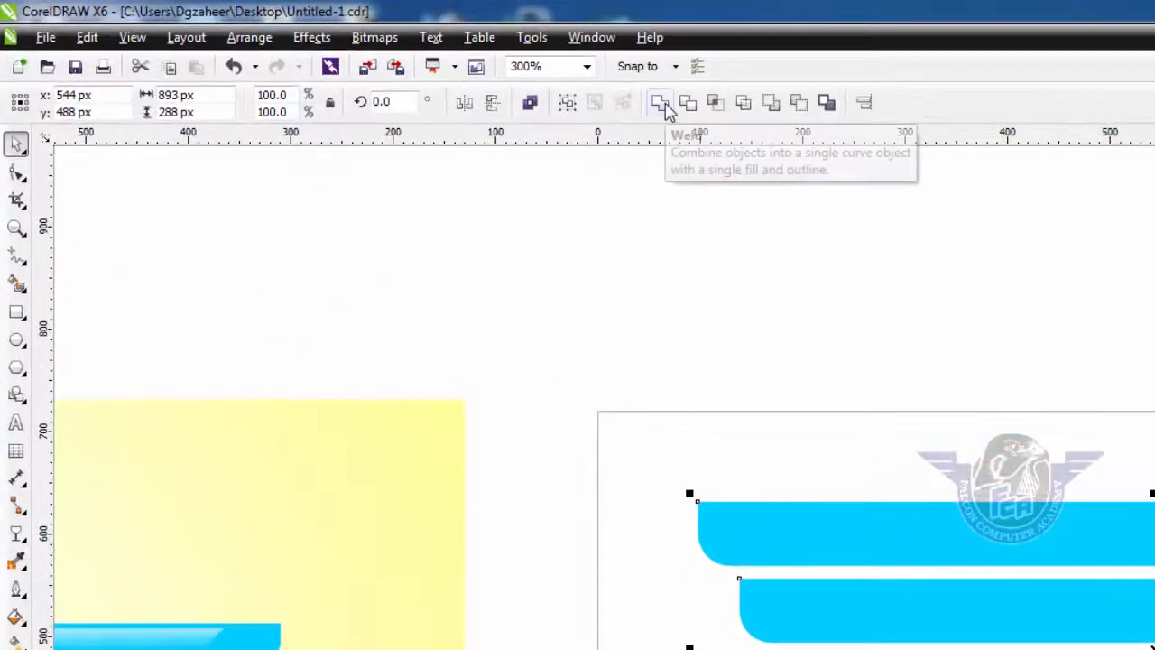
click(665, 103)
key(Escape)
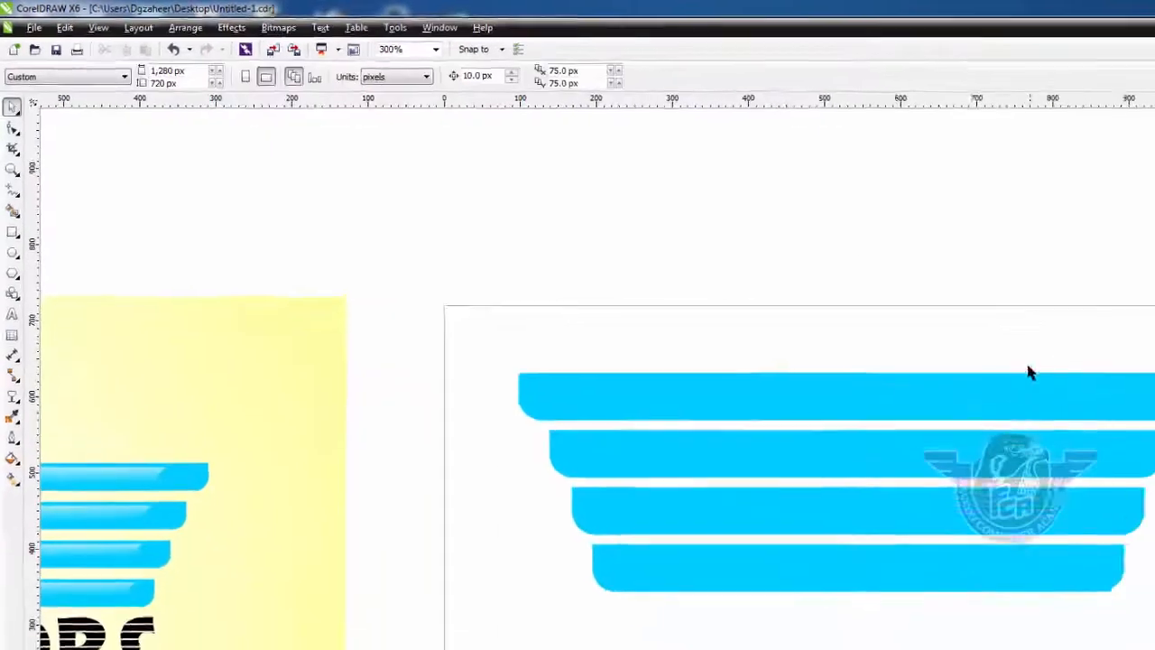
Center the welded wing bars on the page
click(1008, 437)
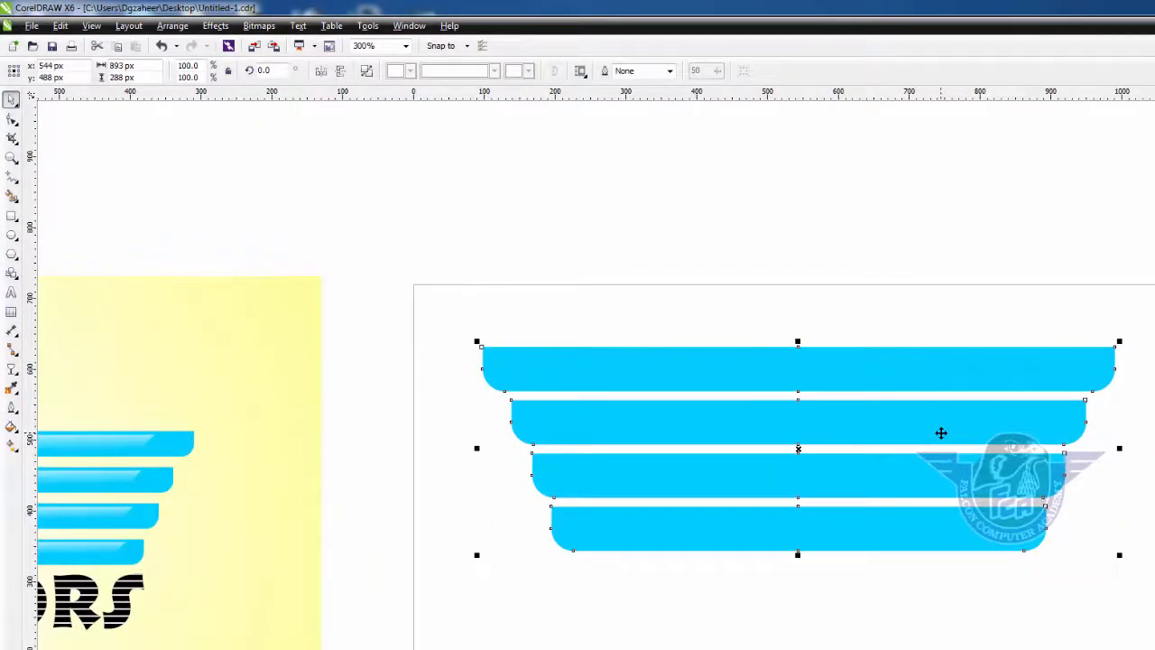
scroll(942, 431, down, 1)
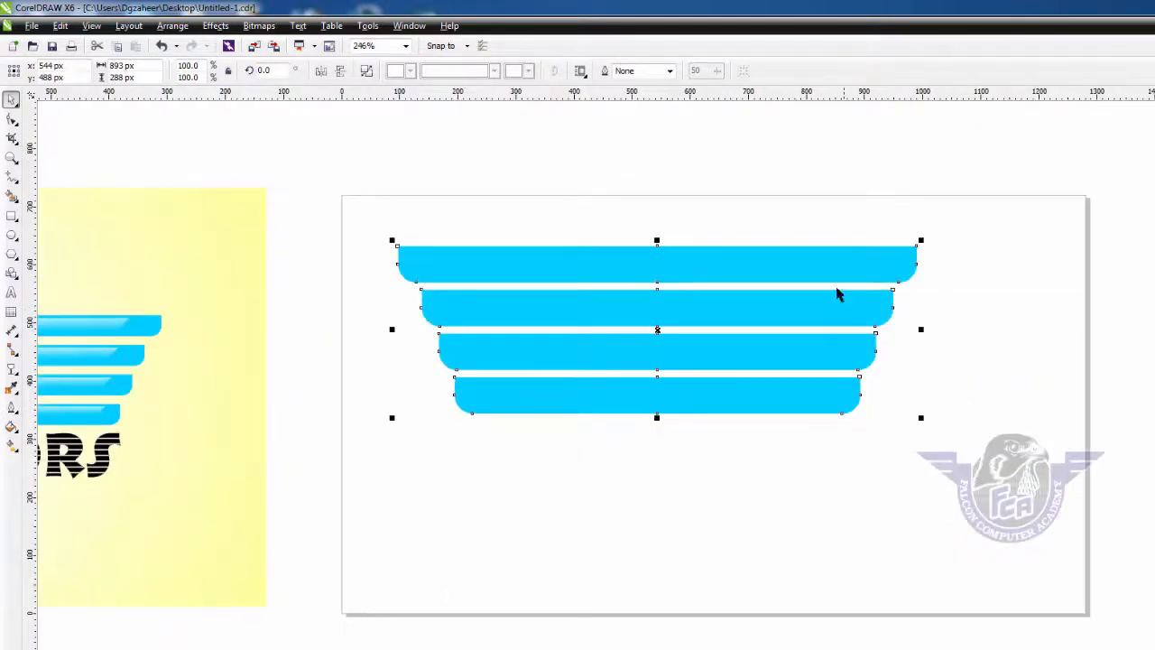
key(F10)
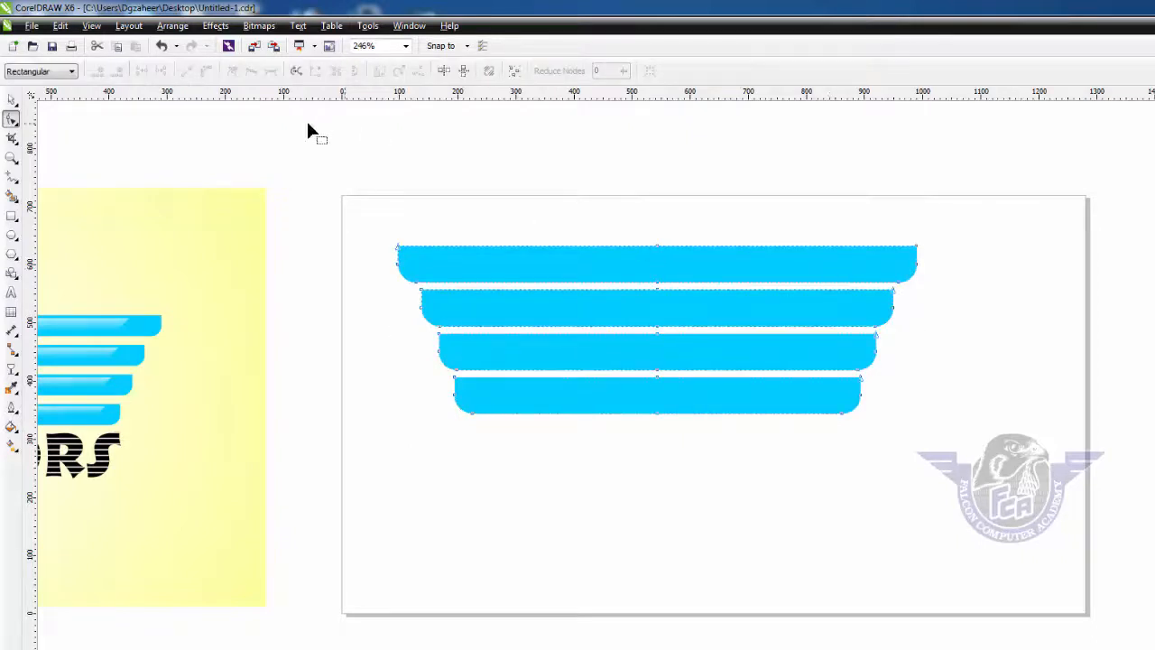
click(12, 99)
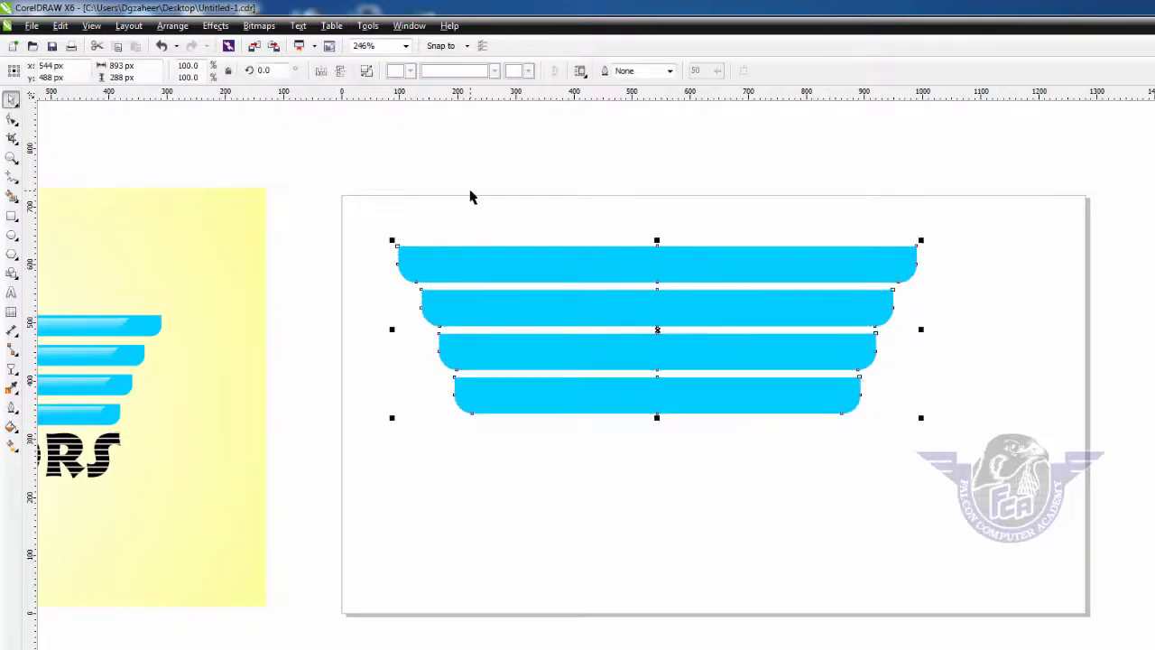
key(p)
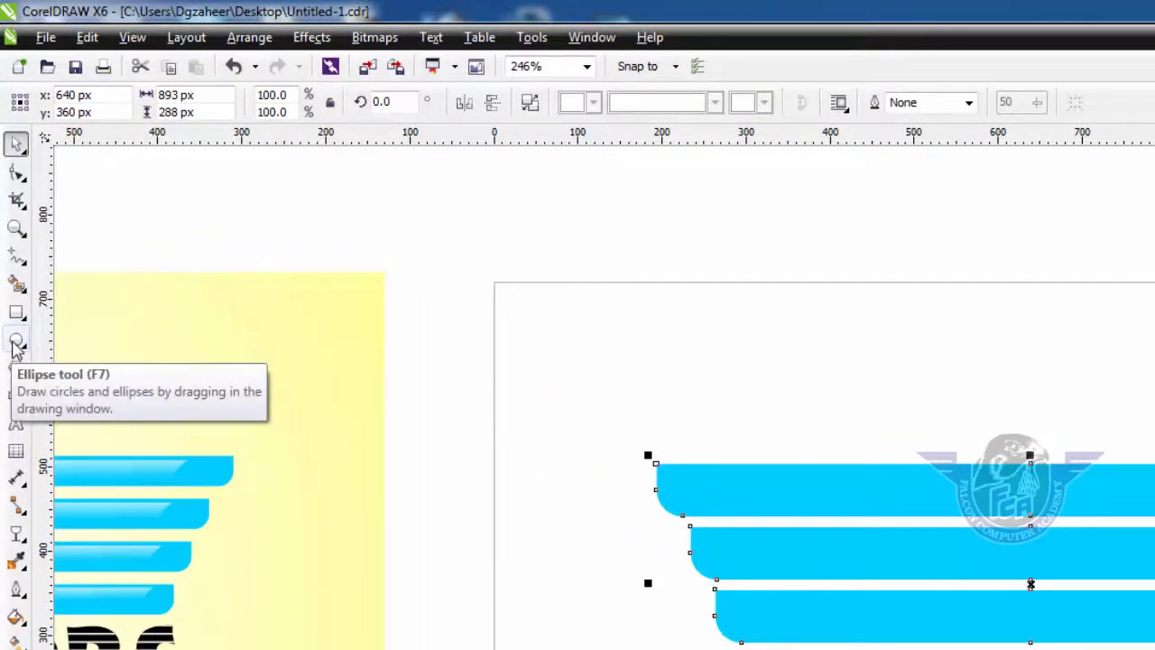
Draw a circle about 340 px across over the middle of the bars and fill it white
click(17, 346)
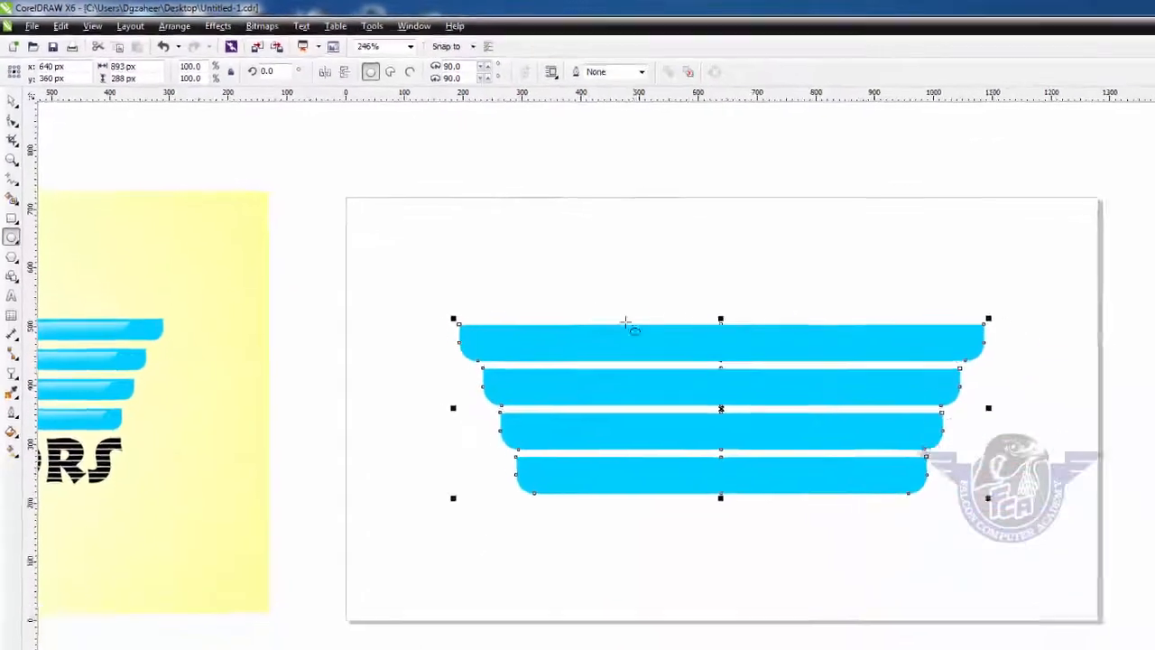
drag(567, 273, 726, 462)
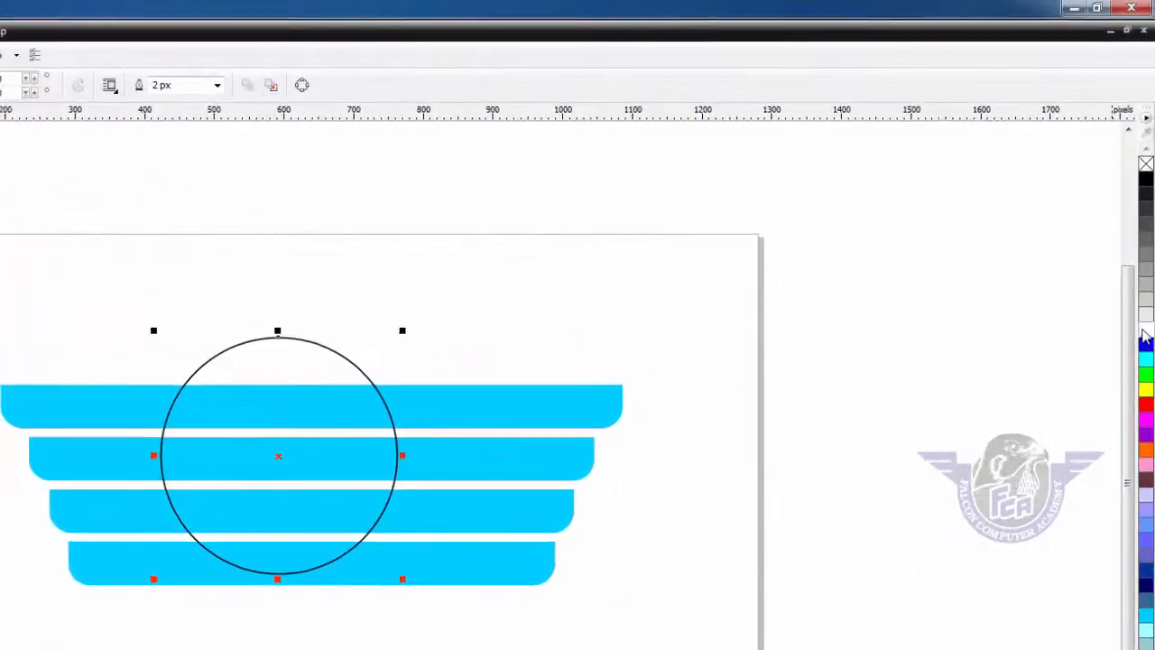
click(1142, 328)
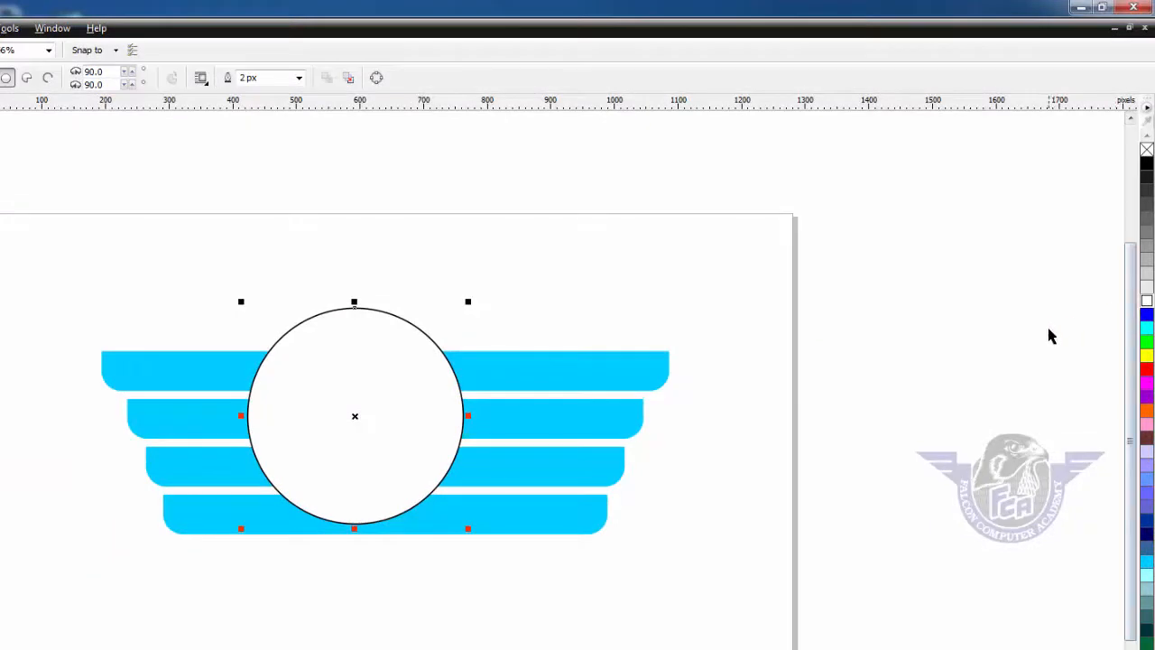
Center the white circle on the page so that it lines up with the middle of the wing bars
key(p)
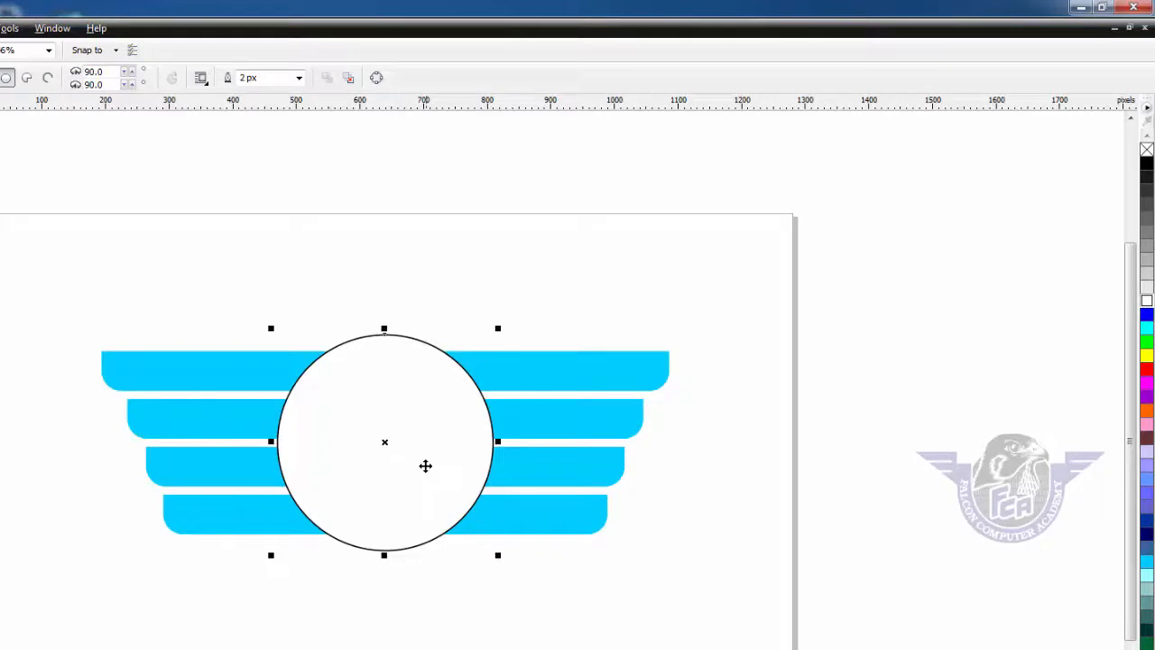
drag(425, 466, 596, 457)
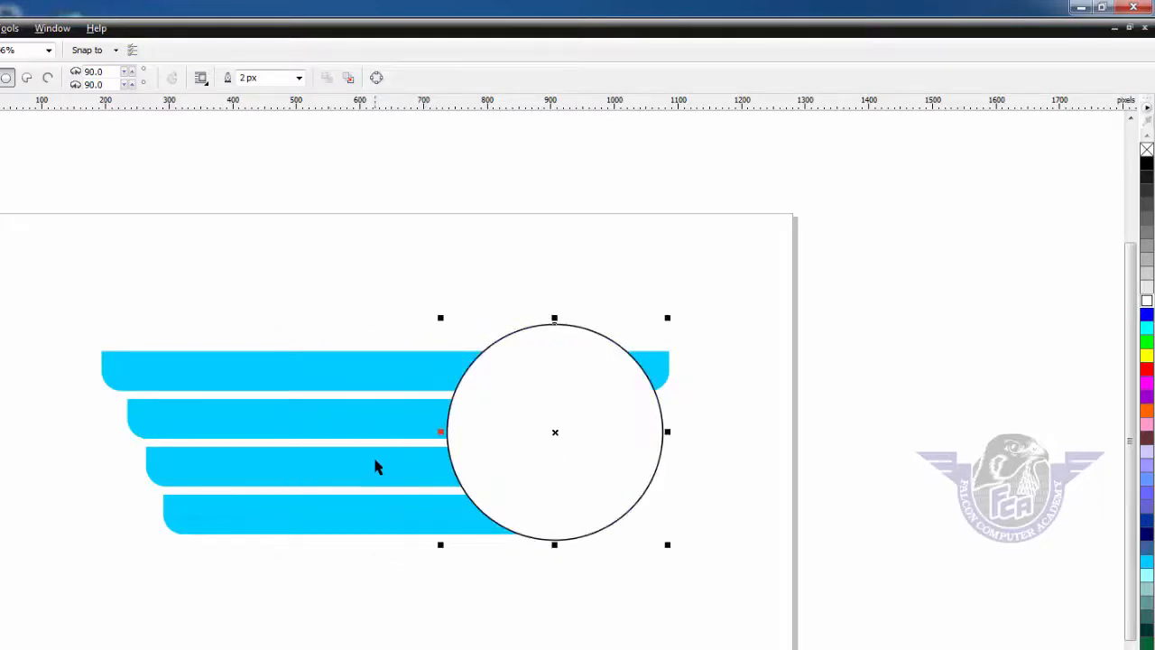
key(ctrl+z)
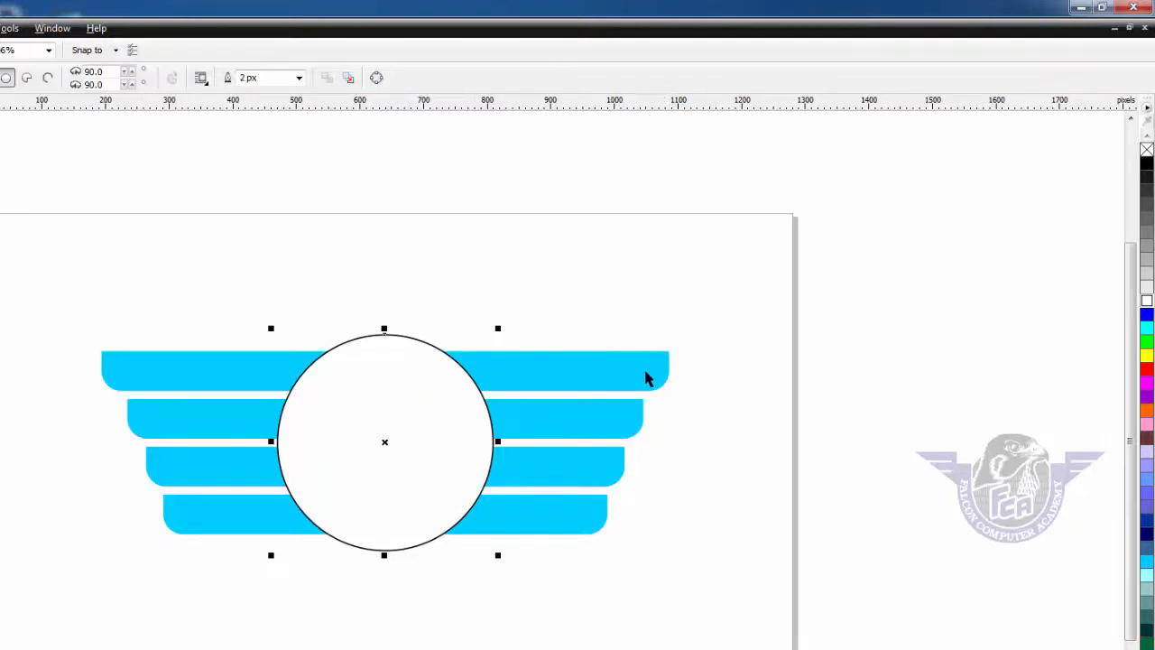
Trim the circle's shape out of the middle of the welded bars
shift+click(646, 377)
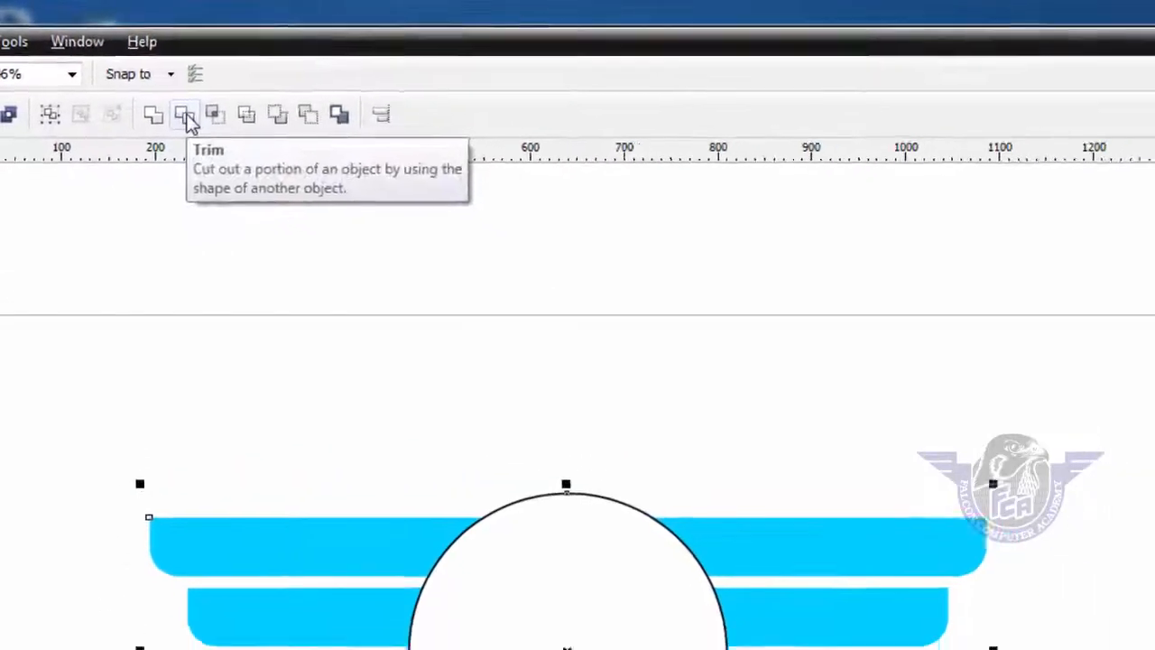
click(145, 91)
click(764, 326)
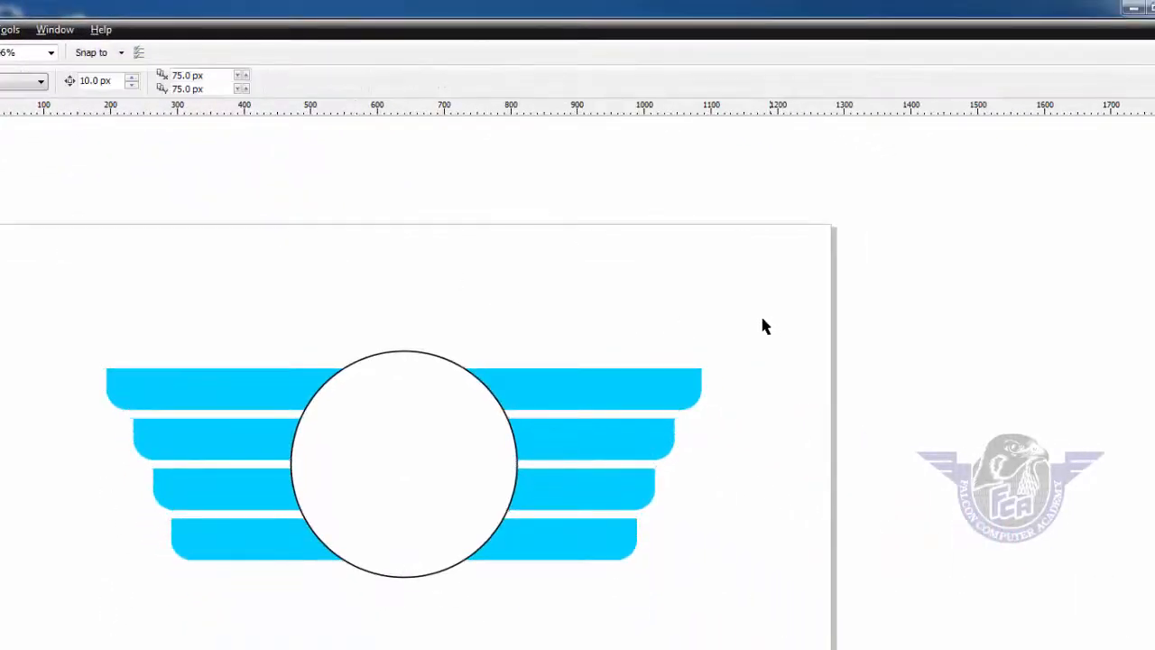
Move the trimming circle off the wings and delete it
drag(416, 448, 789, 486)
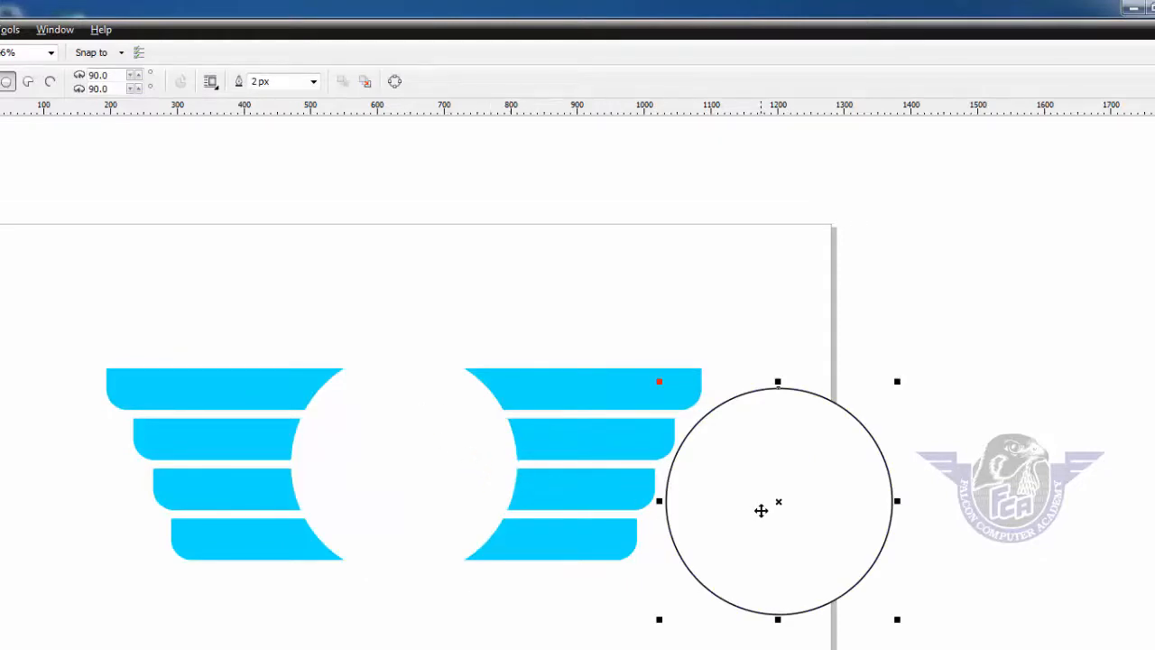
click(755, 507)
key(Delete)
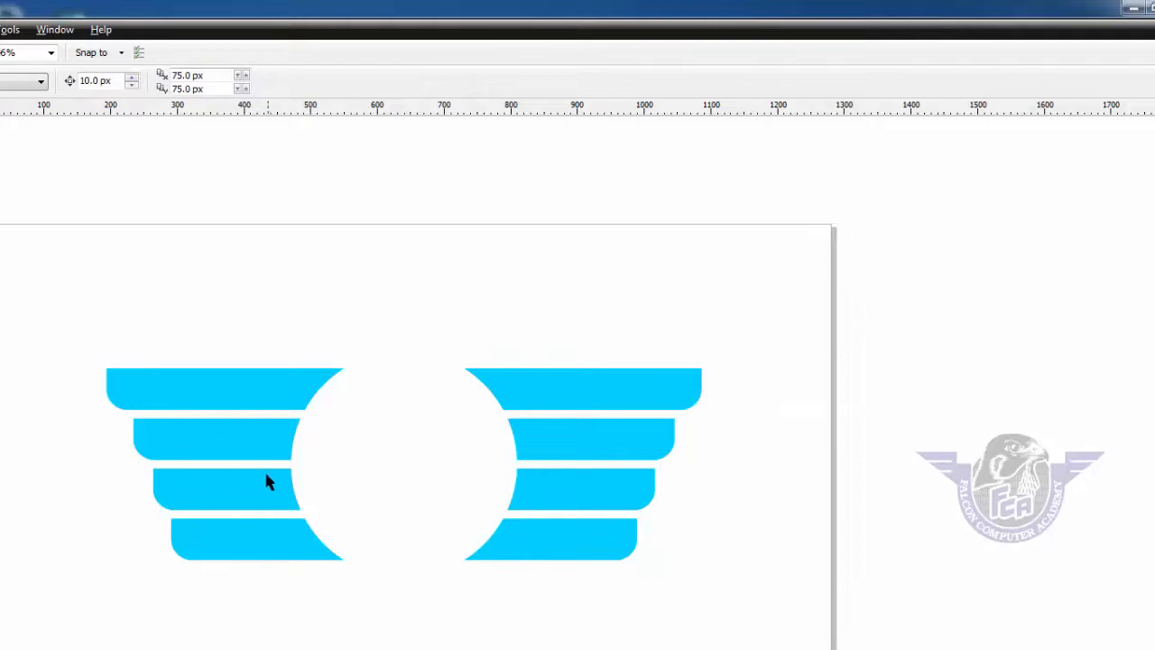
Create a separate red shape from the left wing's top bar with Smart Fill
key(z)
drag(85, 349, 729, 583)
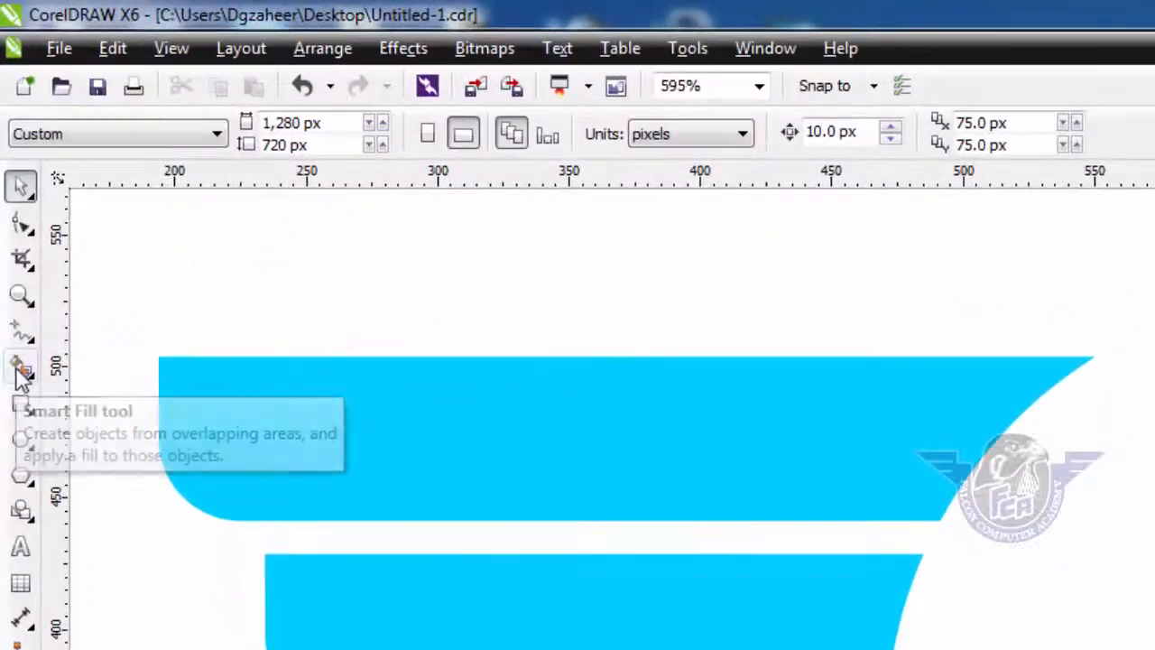
click(17, 367)
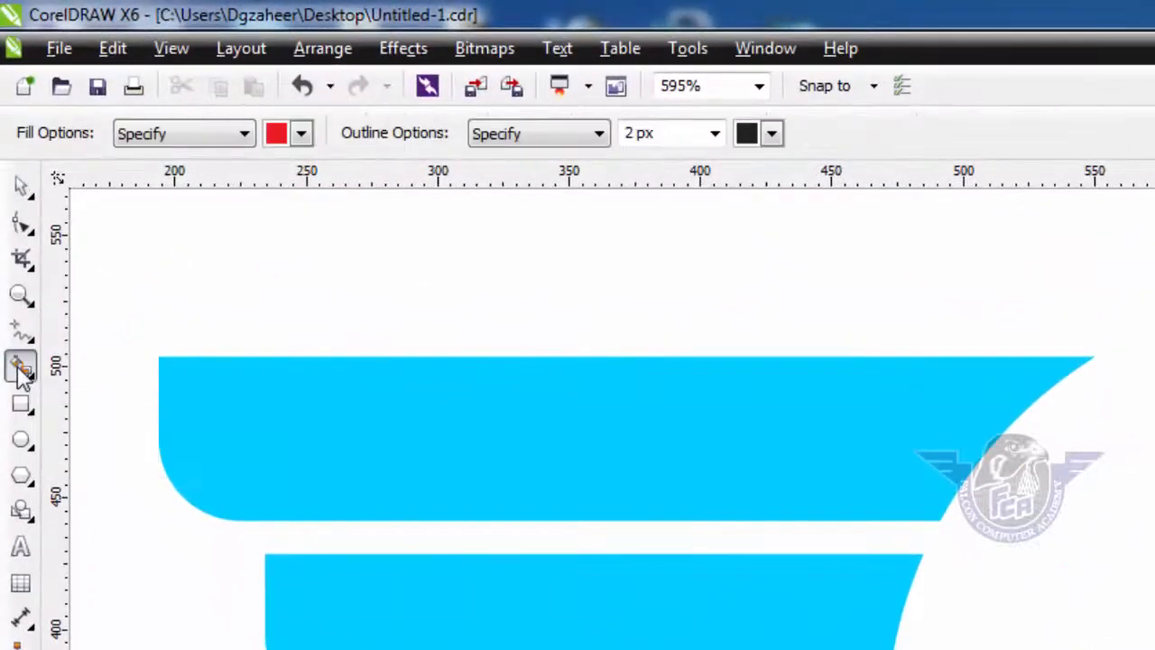
click(296, 427)
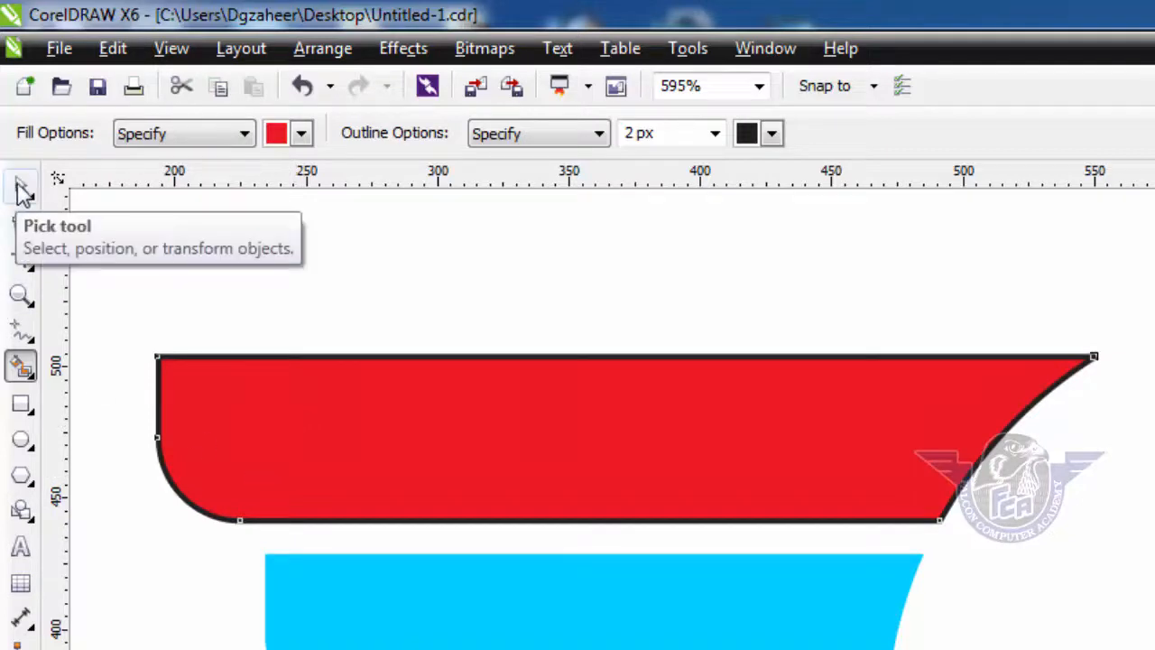
Scale the red shape about its center to 226 × 40 px and give it a white fill without an outline
click(20, 186)
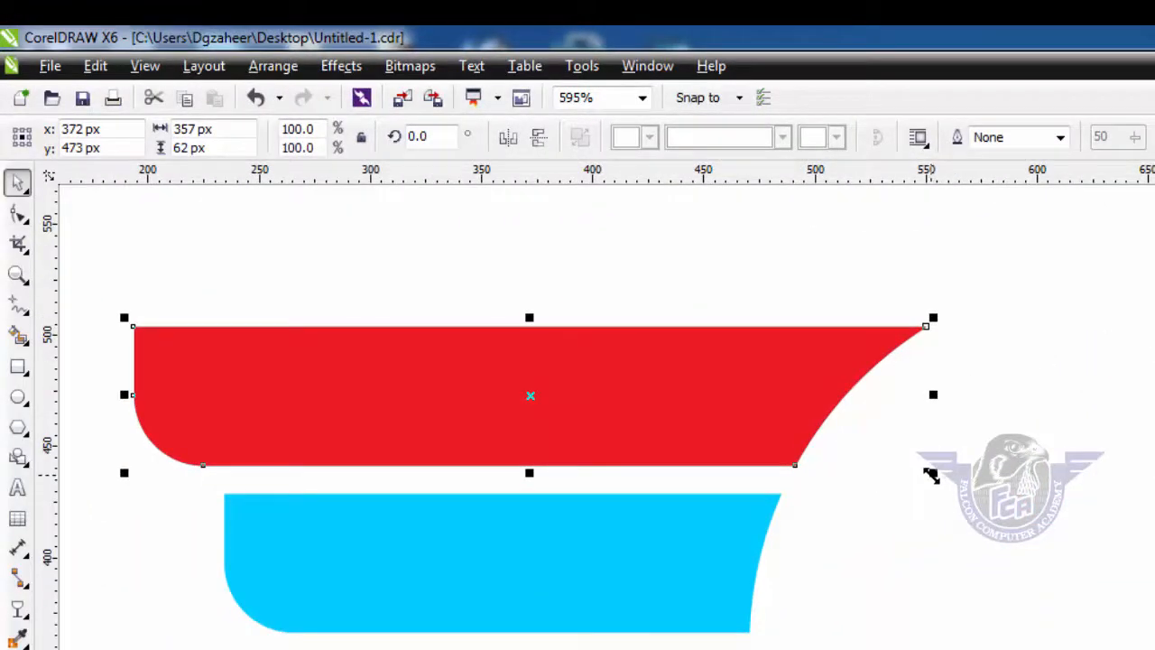
drag(932, 475, 897, 450)
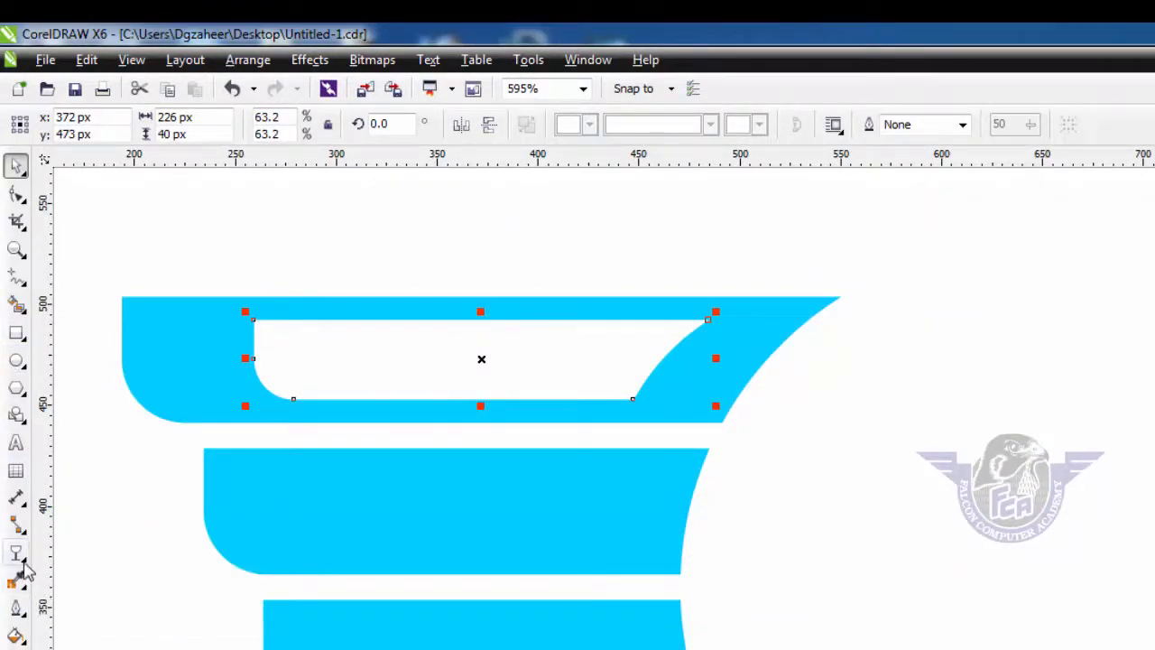
Apply a linear transparency to the white shape, fading downward from above the bar's top edge to the shape's bottom edge
click(22, 558)
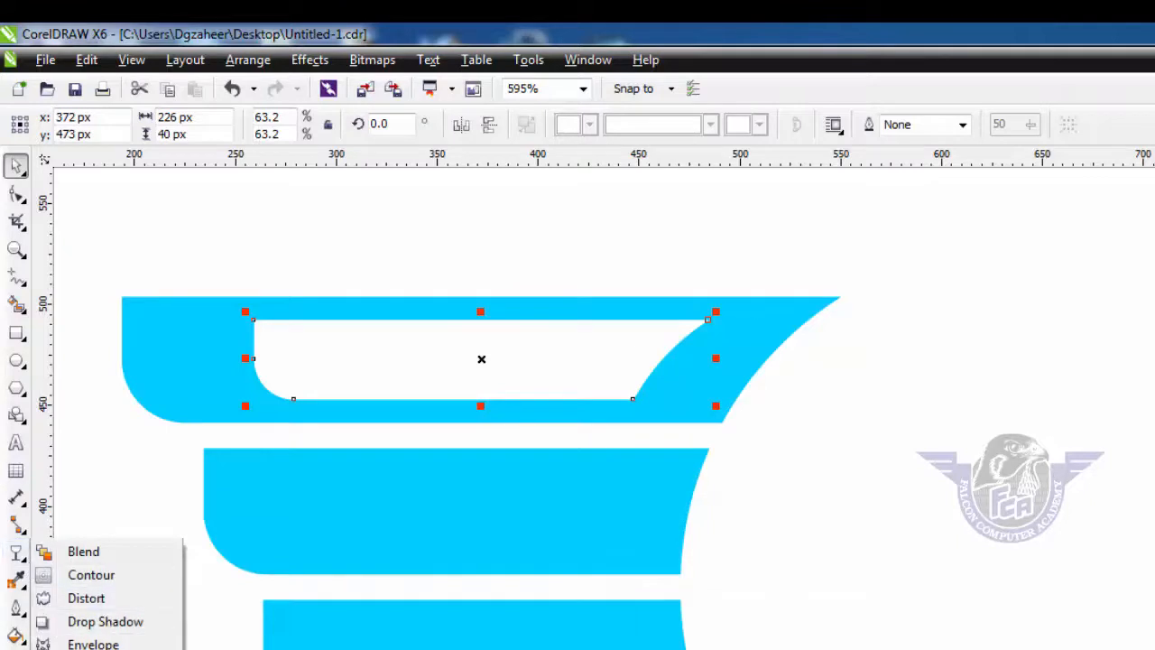
click(99, 649)
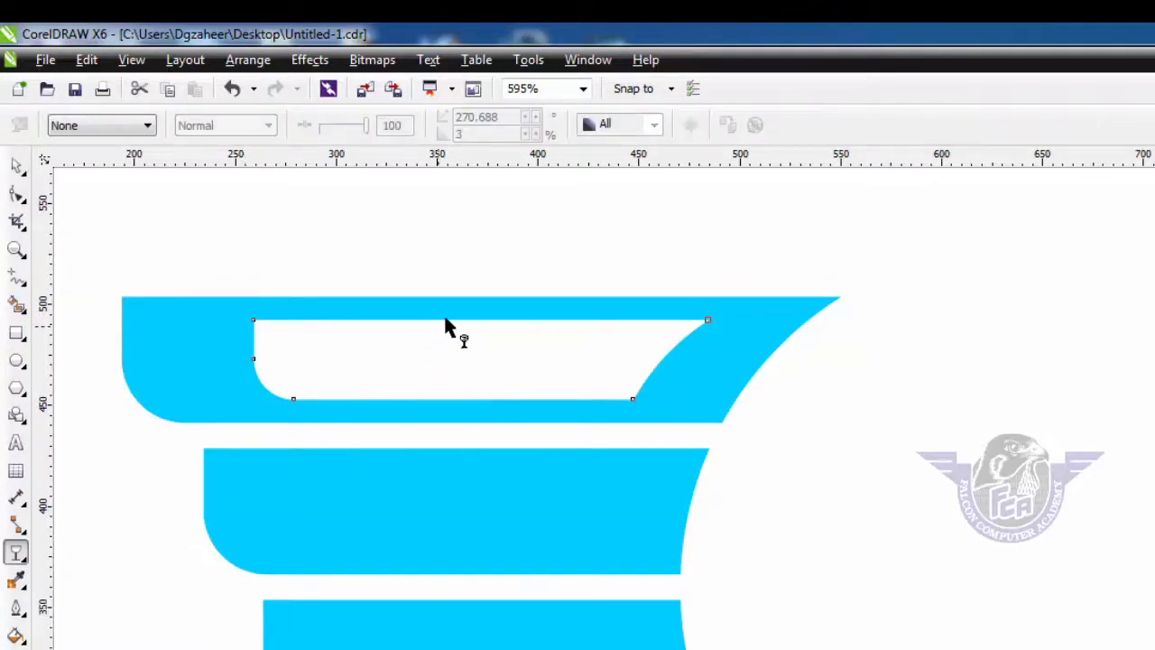
drag(441, 322, 434, 398)
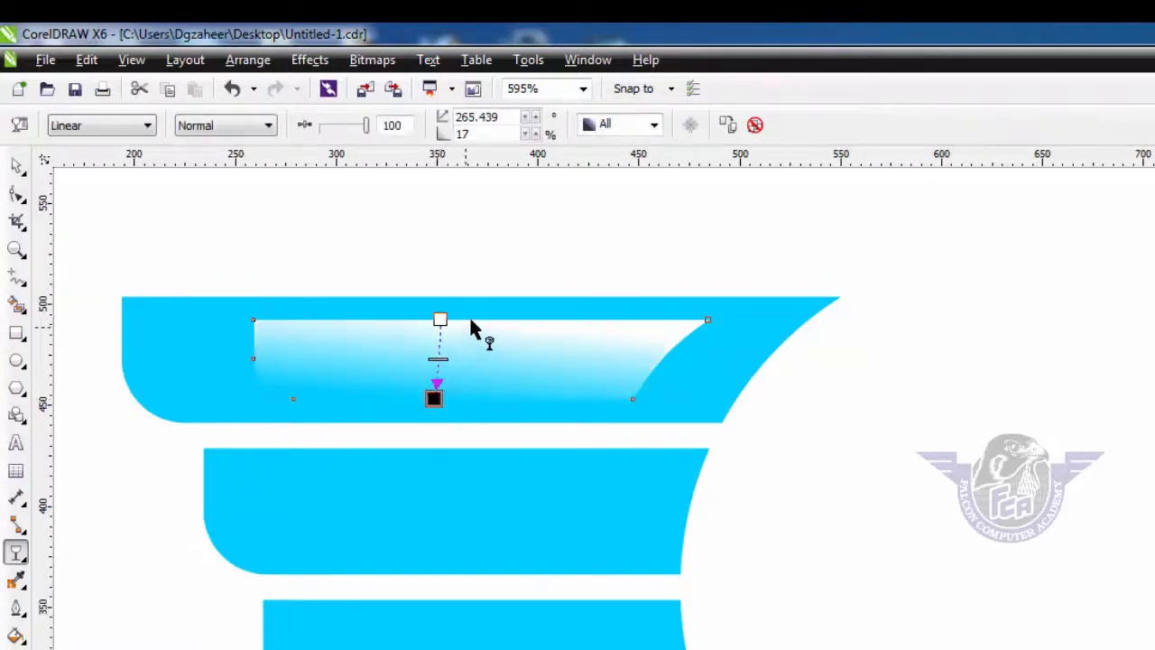
drag(464, 325, 463, 398)
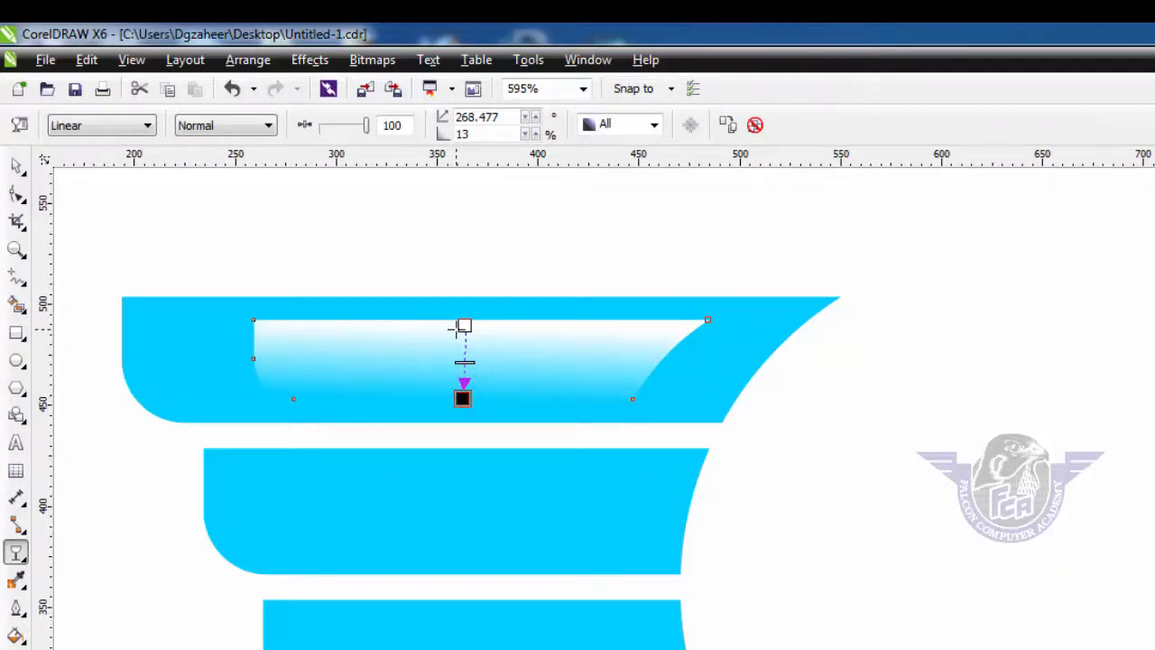
drag(453, 329, 466, 280)
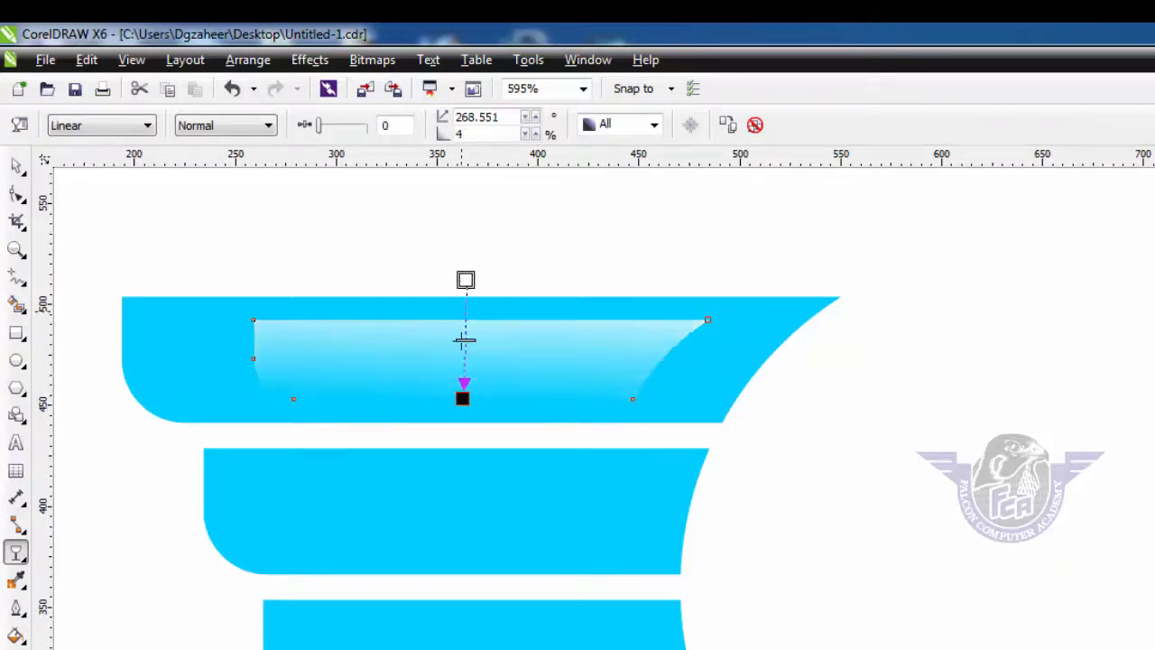
click(461, 399)
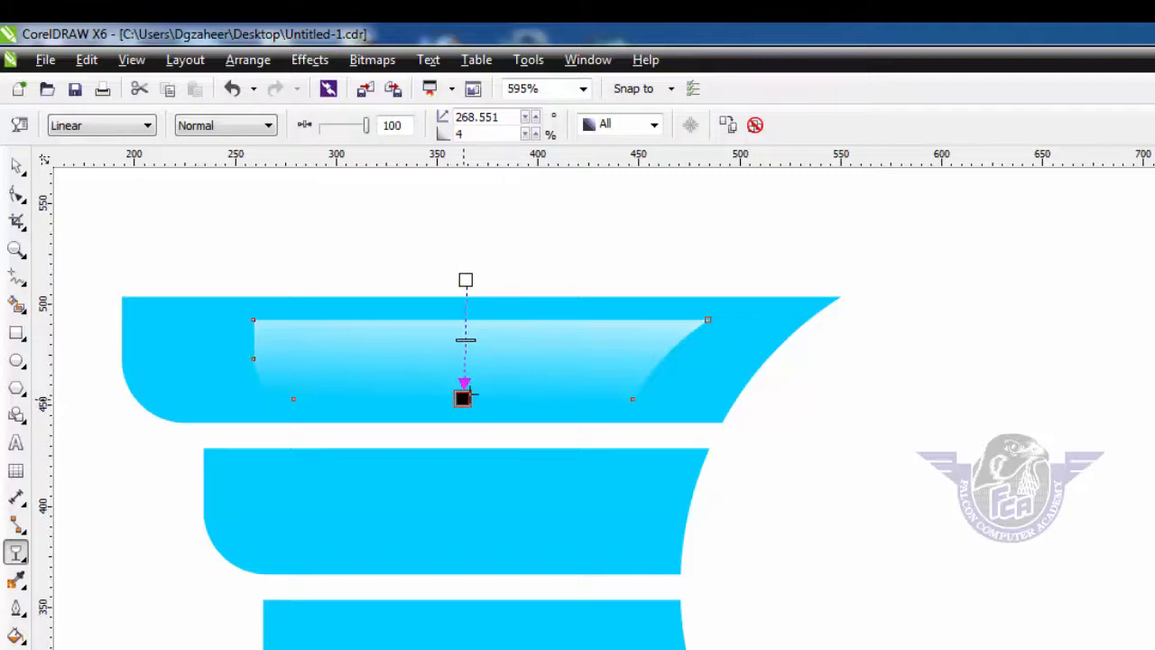
Place copies of the transparent white highlight on the three lower bars of the left wing
click(16, 166)
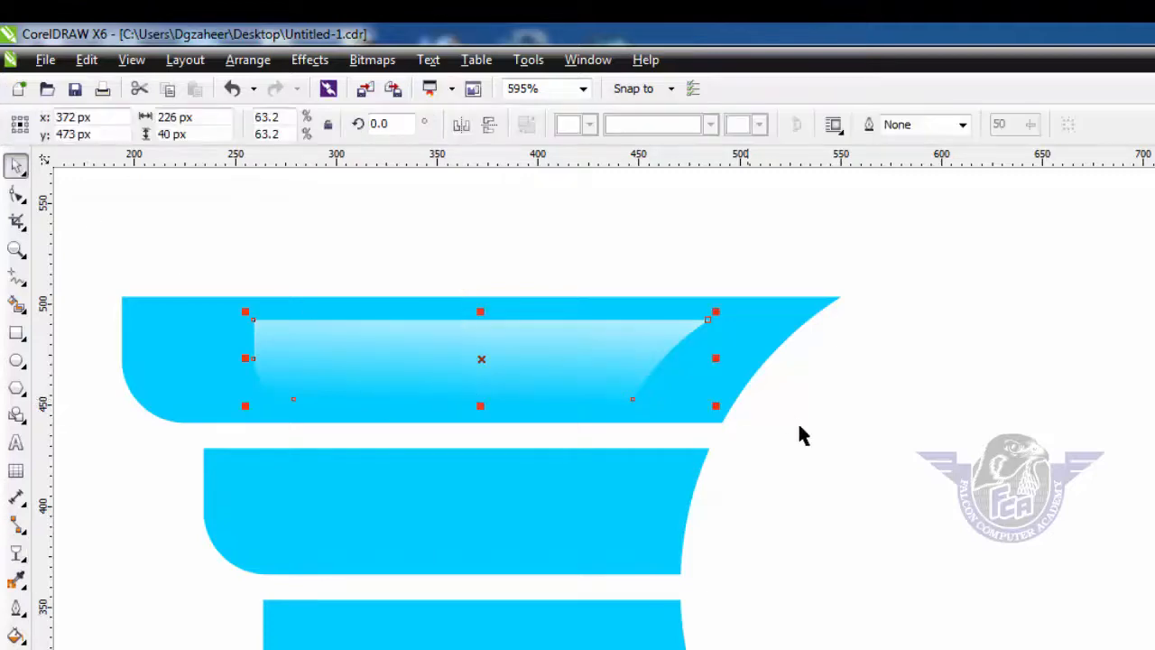
drag(648, 358, 635, 509)
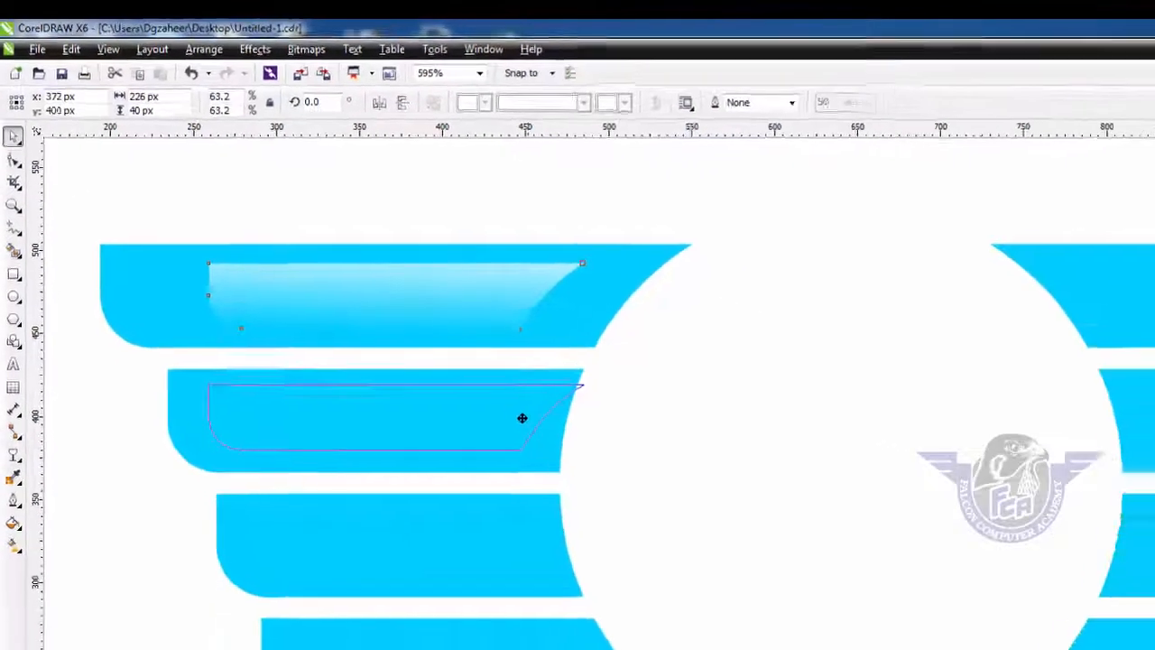
drag(522, 417, 520, 422)
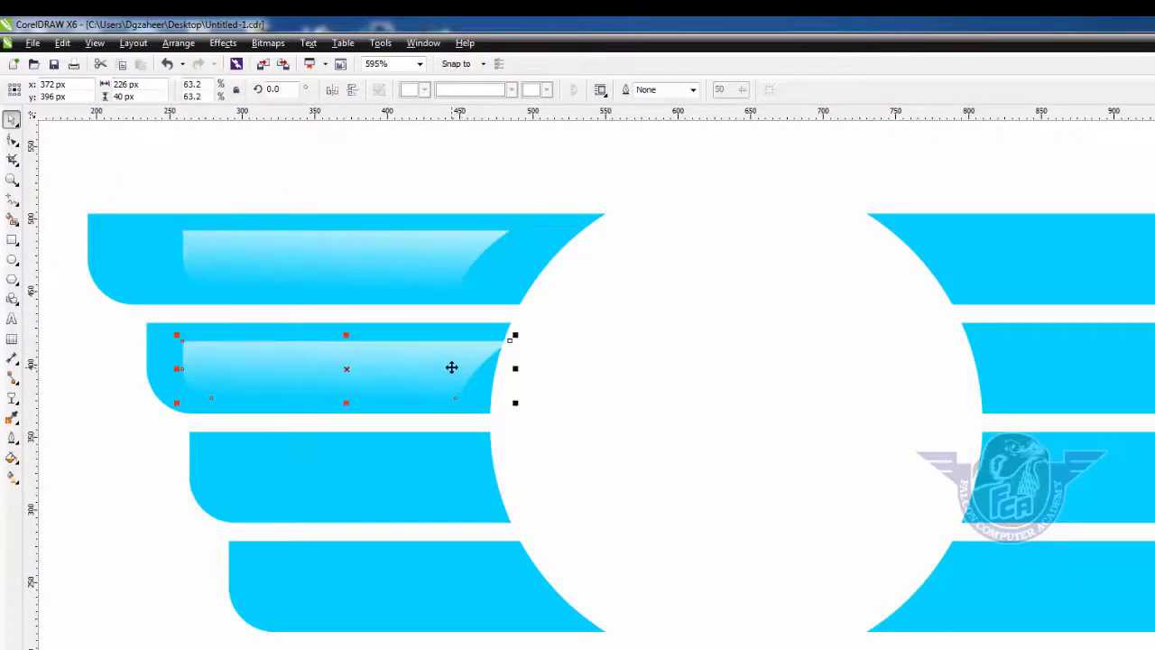
drag(451, 367, 454, 588)
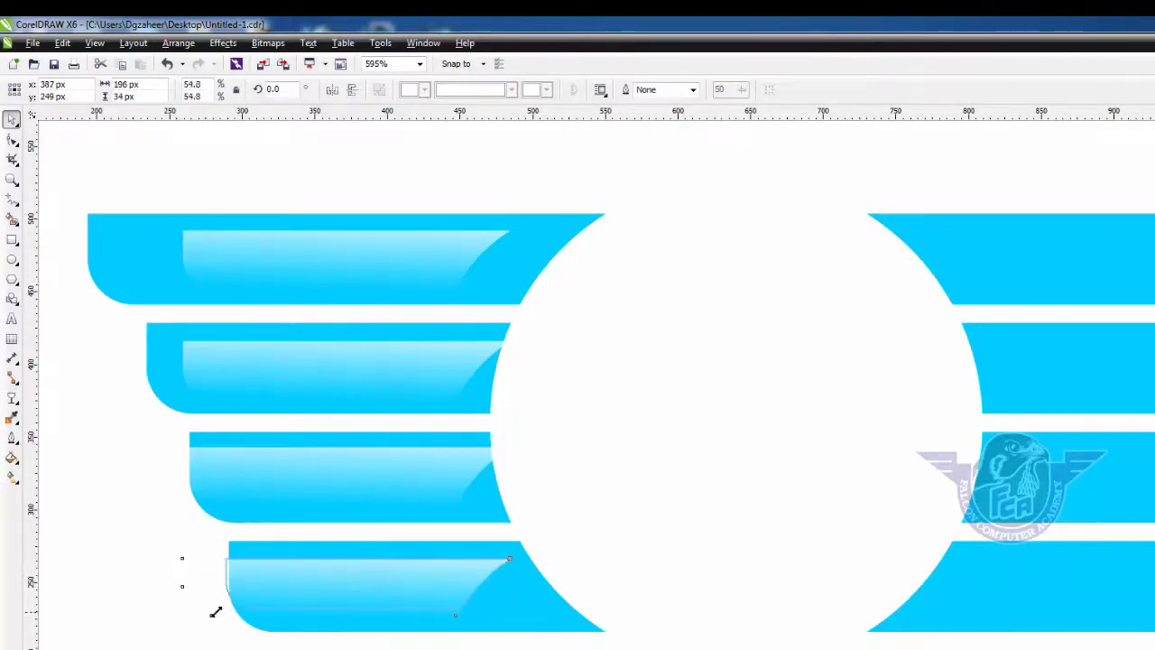
Scale the highlight on the left wing's third bar to 174 × 30 px and the second bar's highlight to 193 × 34 px
click(237, 475)
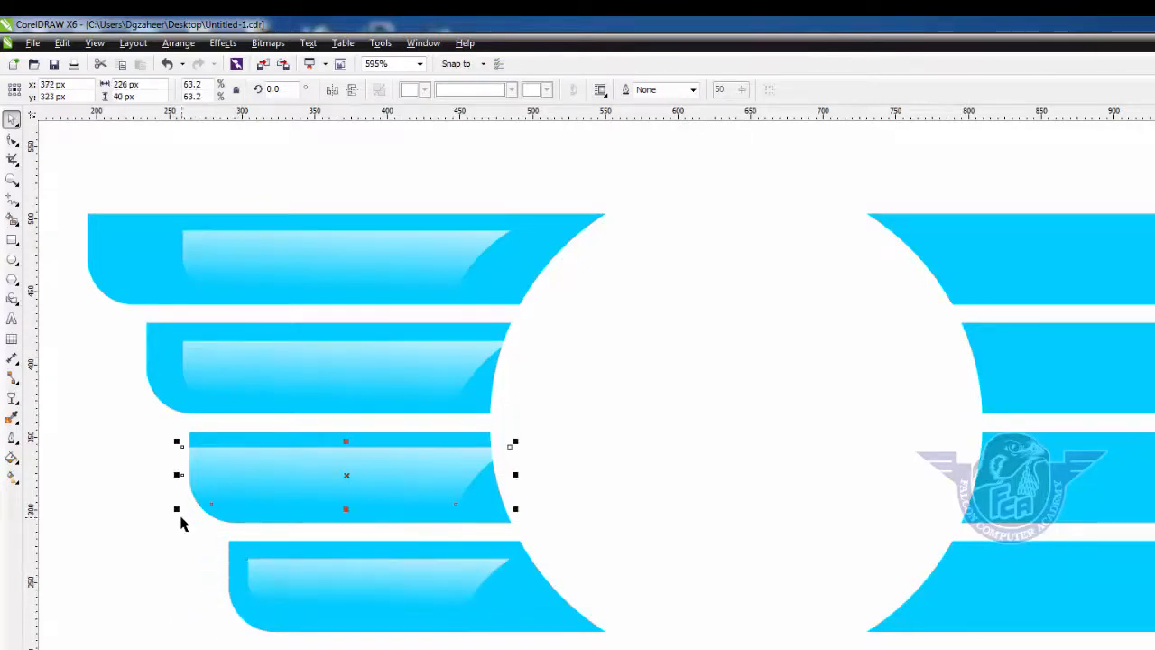
drag(177, 509, 207, 502)
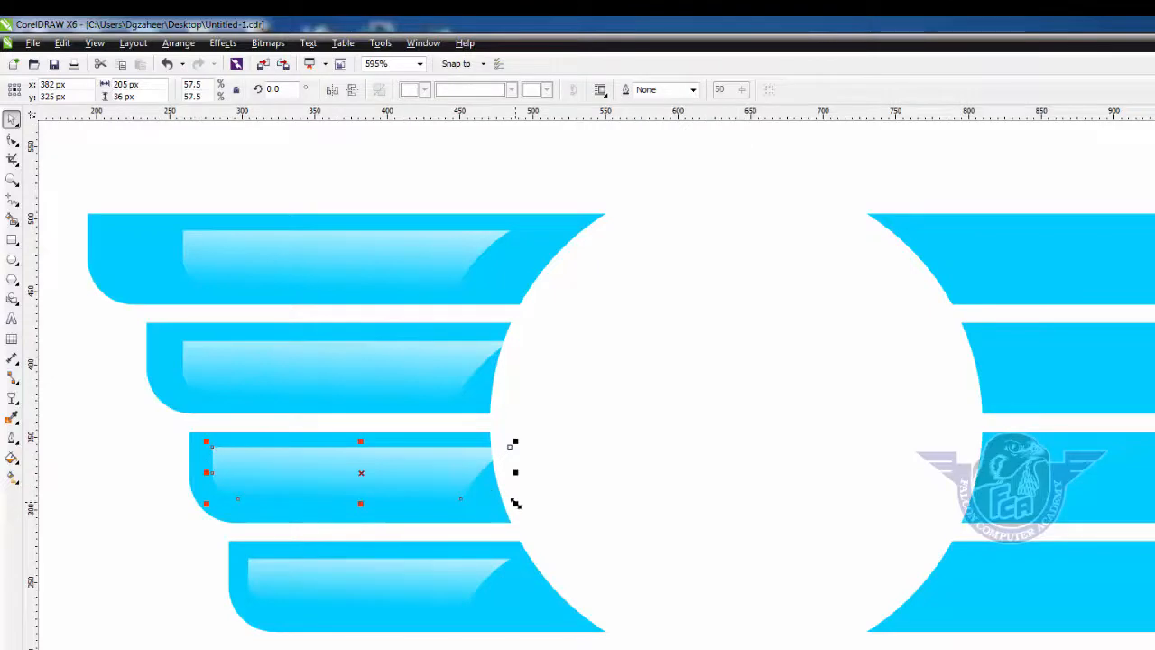
drag(516, 503, 461, 494)
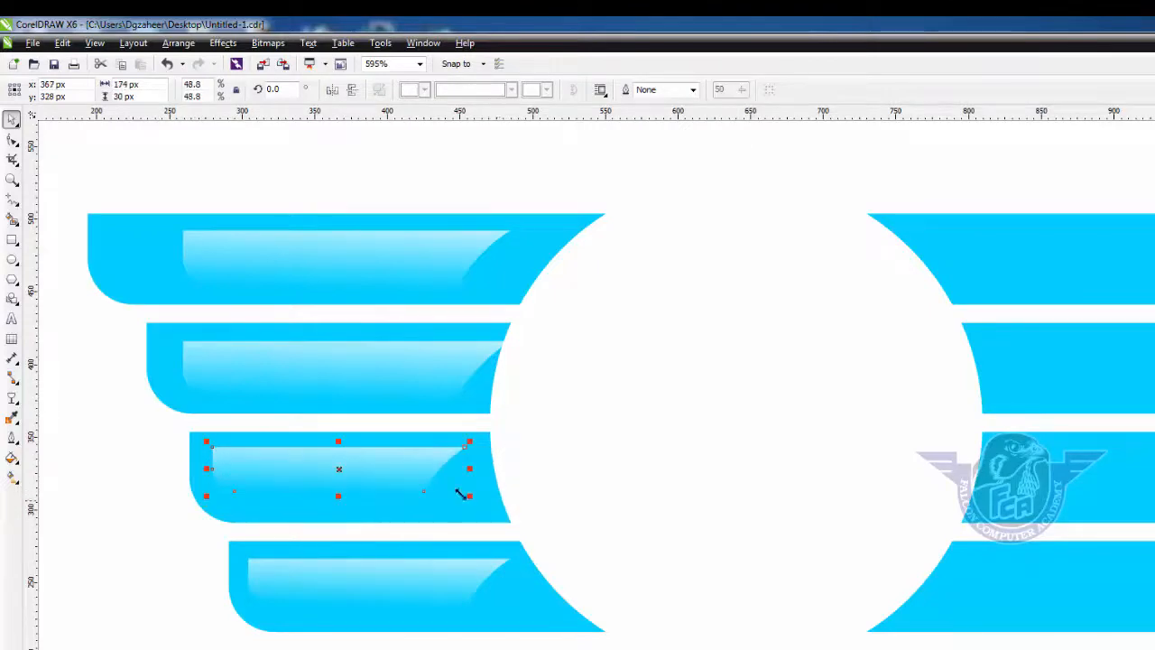
click(303, 371)
drag(513, 404, 503, 394)
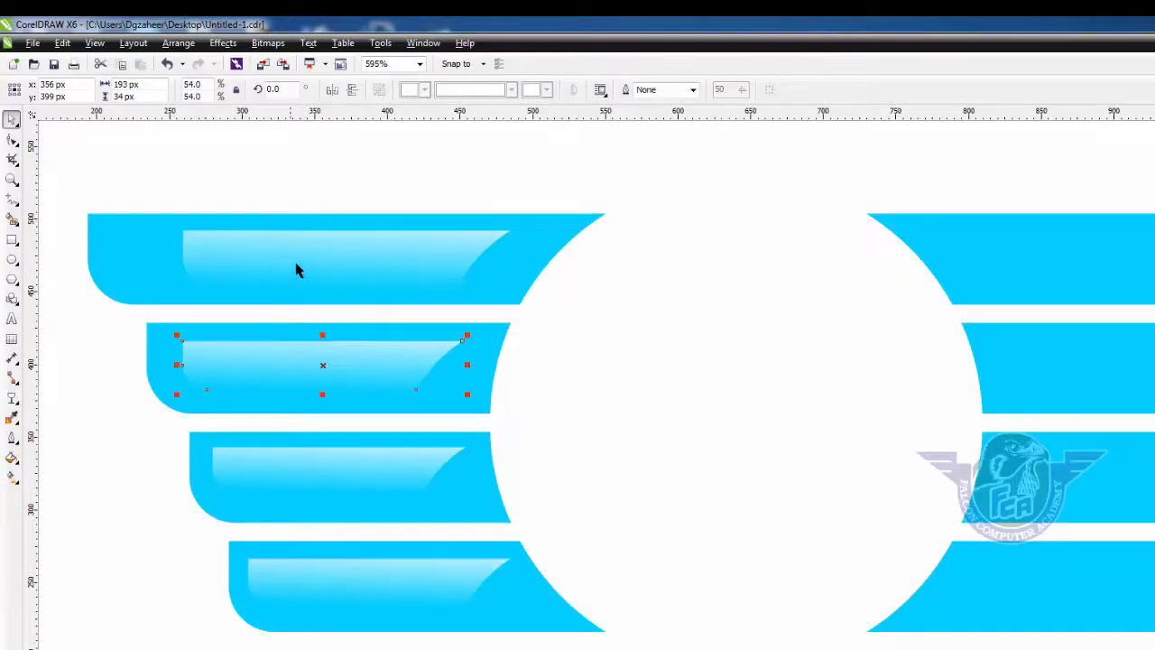
Copy all four left-wing highlights onto the right wing and mirror the copies horizontally
click(299, 261)
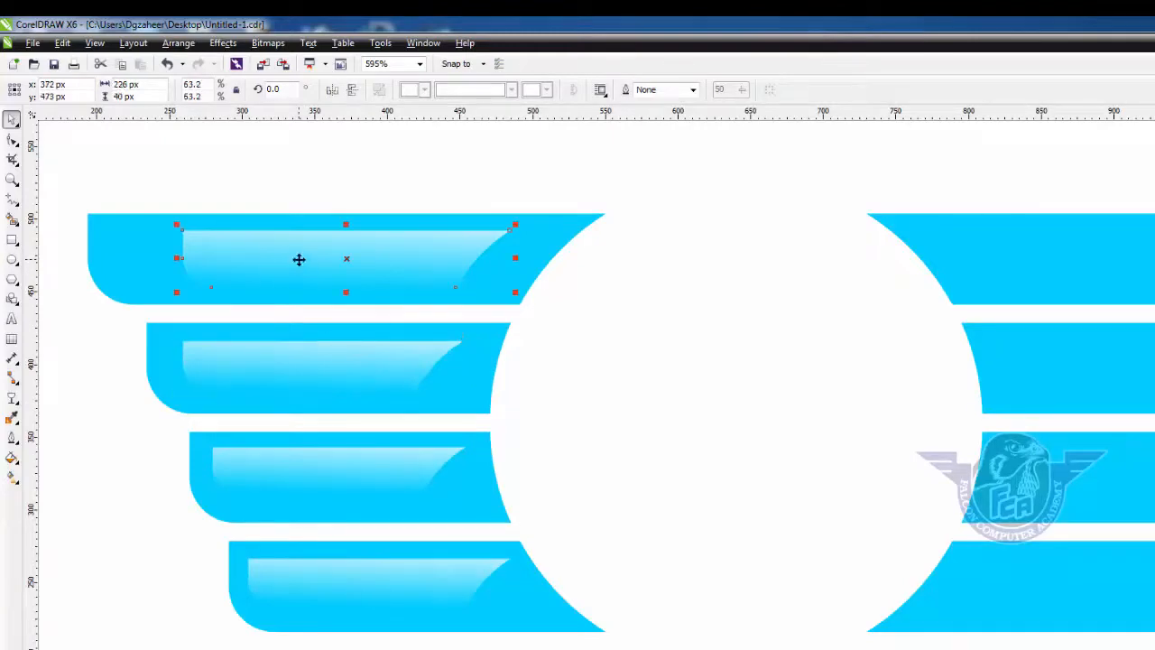
shift+click(286, 377)
shift+click(323, 478)
shift+click(354, 555)
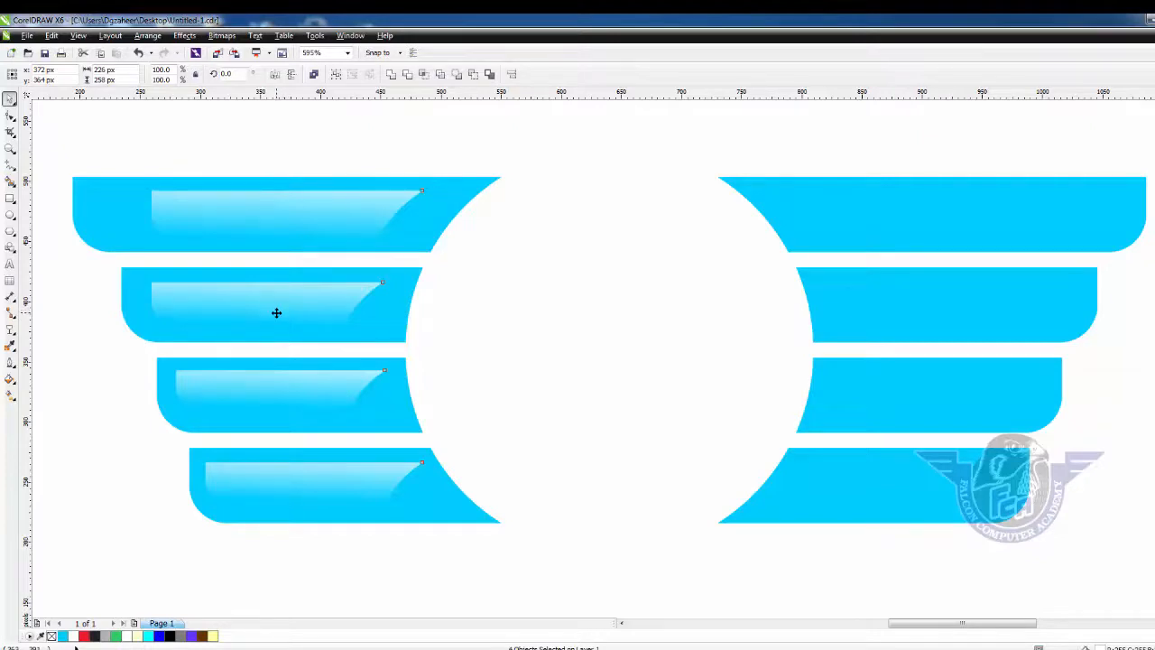
drag(276, 312, 936, 311)
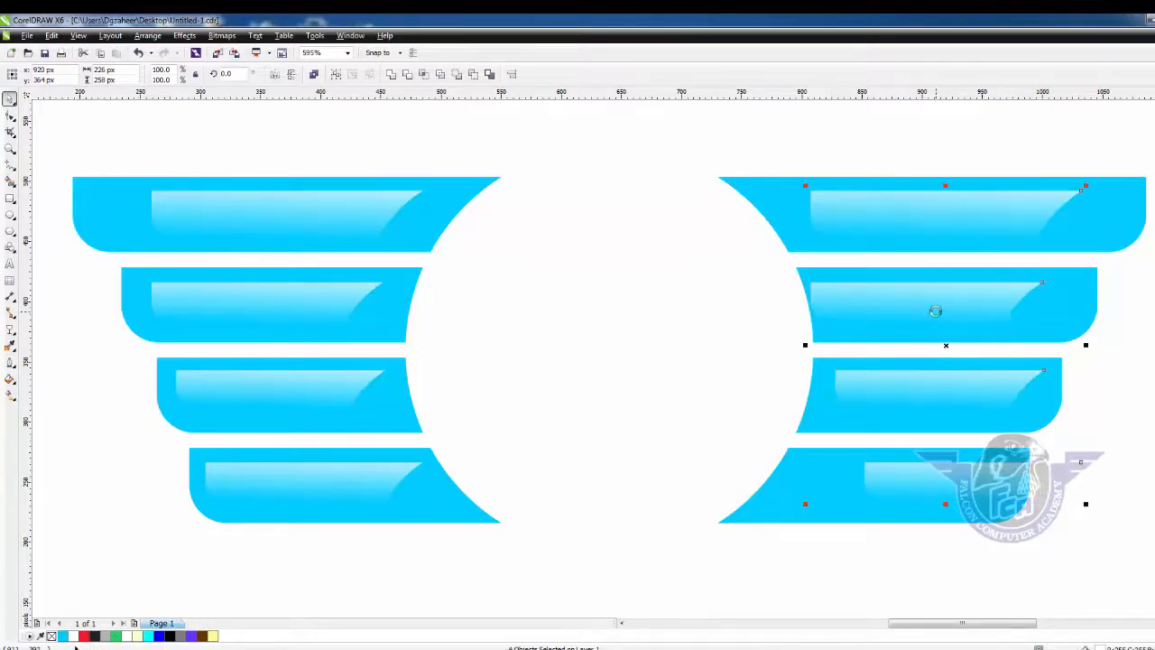
key(Right)
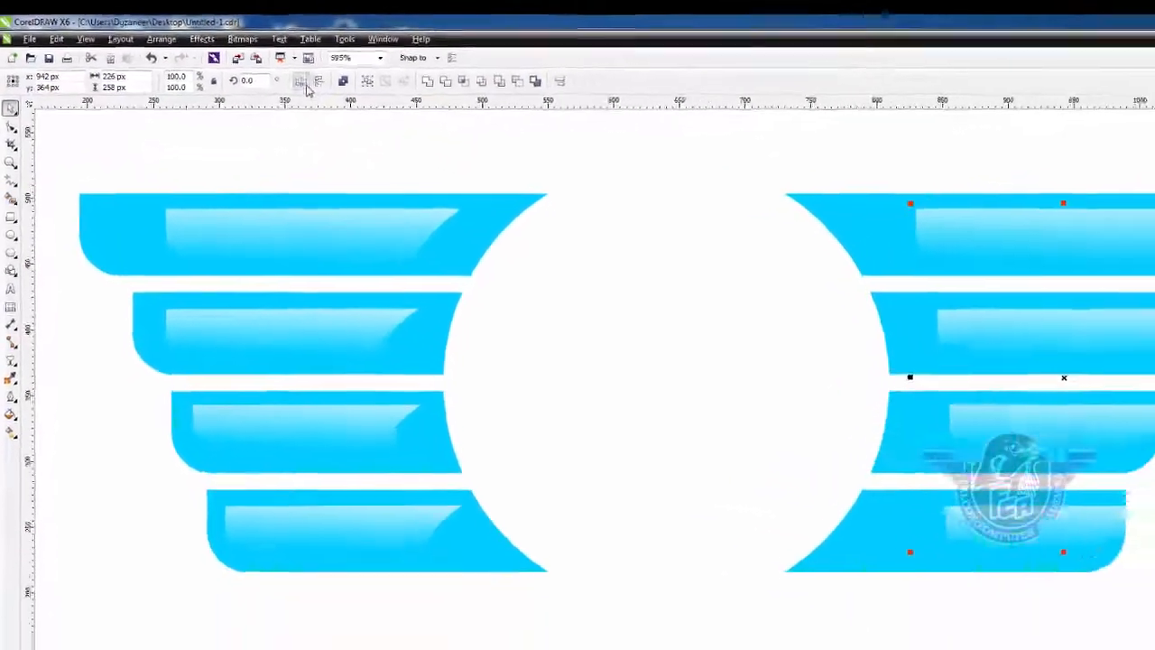
click(301, 82)
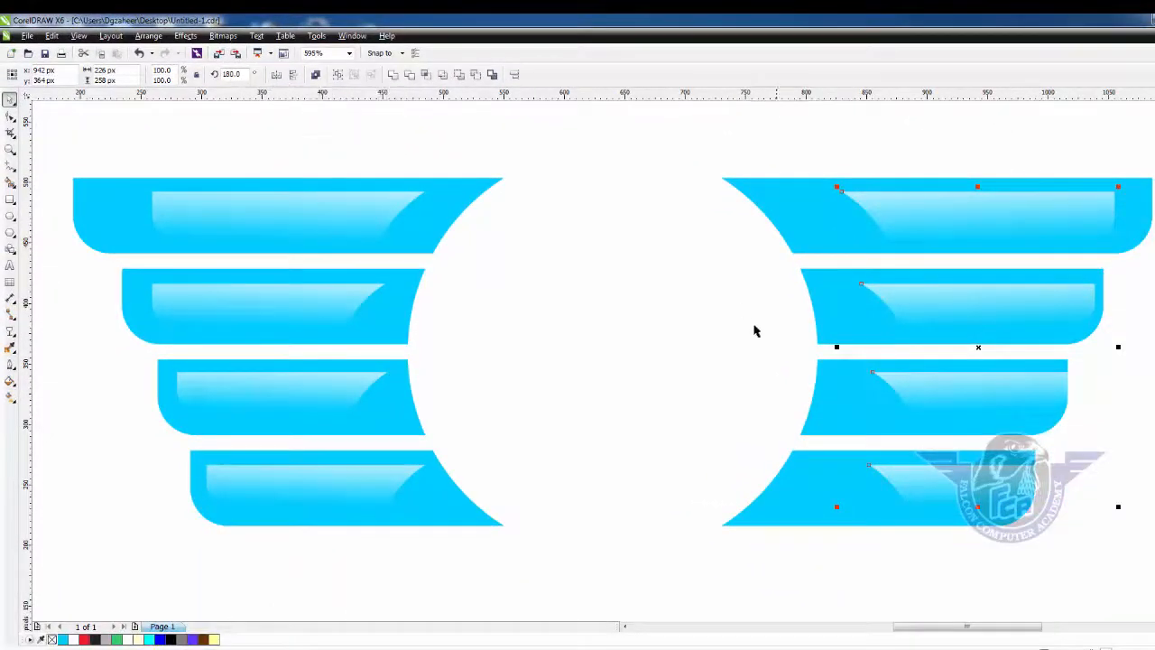
Move the mirrored highlights toward the central circle and adjust each one's position within its own bar of the right wing
drag(1001, 396, 978, 396)
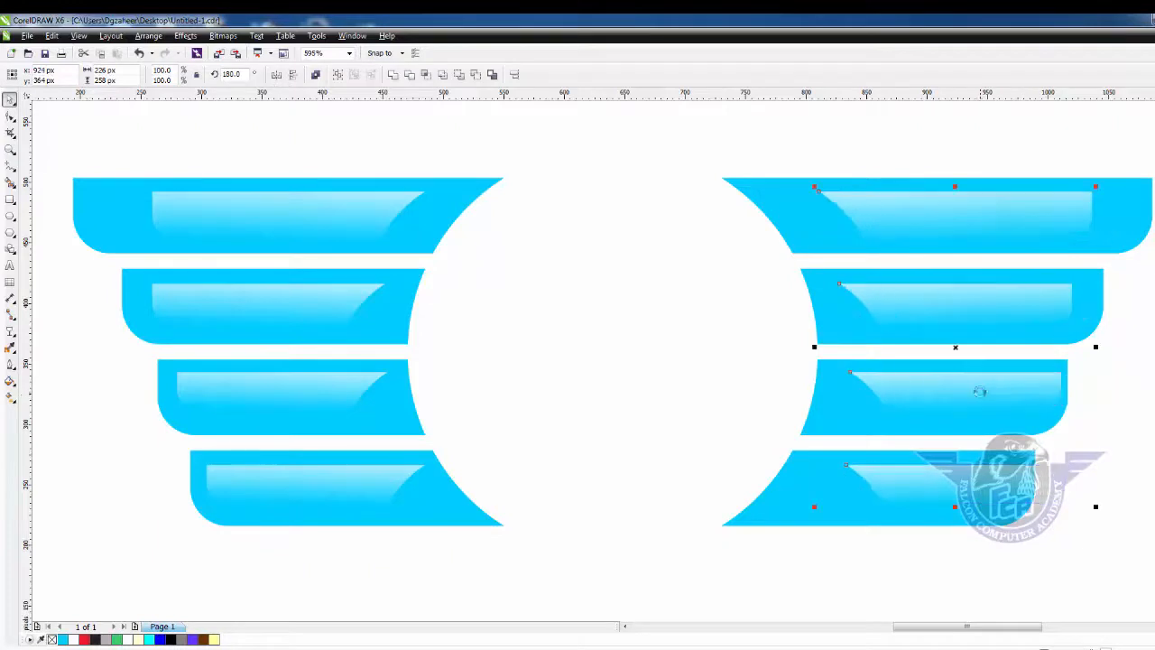
click(1138, 423)
drag(984, 489, 939, 475)
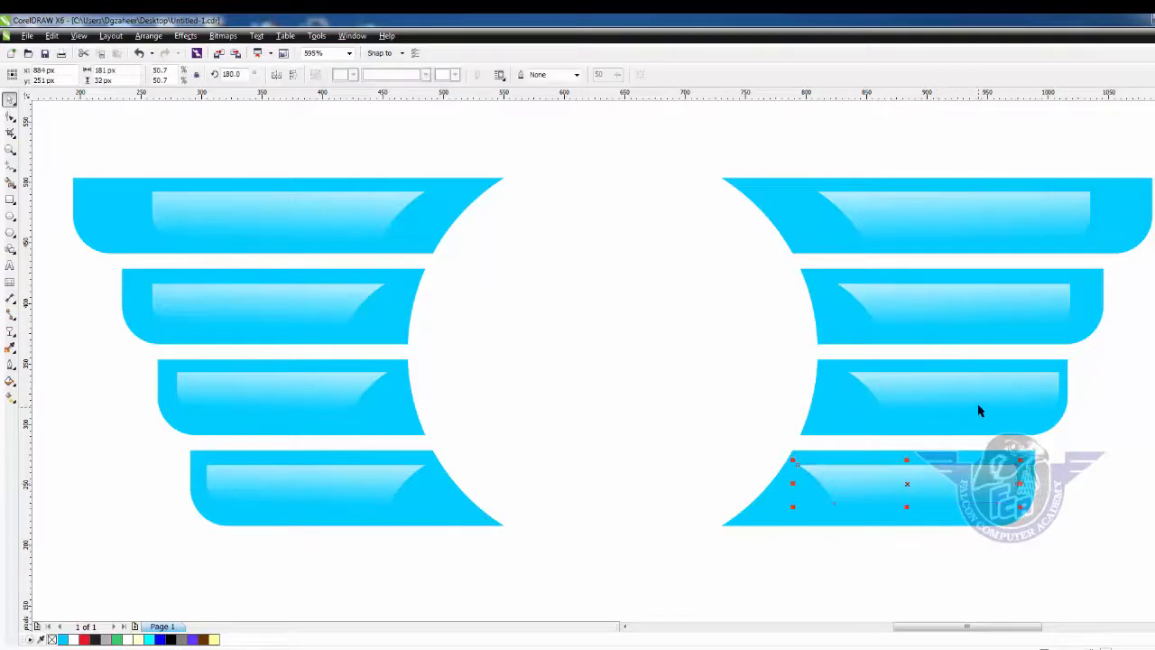
drag(977, 405, 959, 397)
drag(989, 316, 980, 309)
drag(1007, 225, 993, 220)
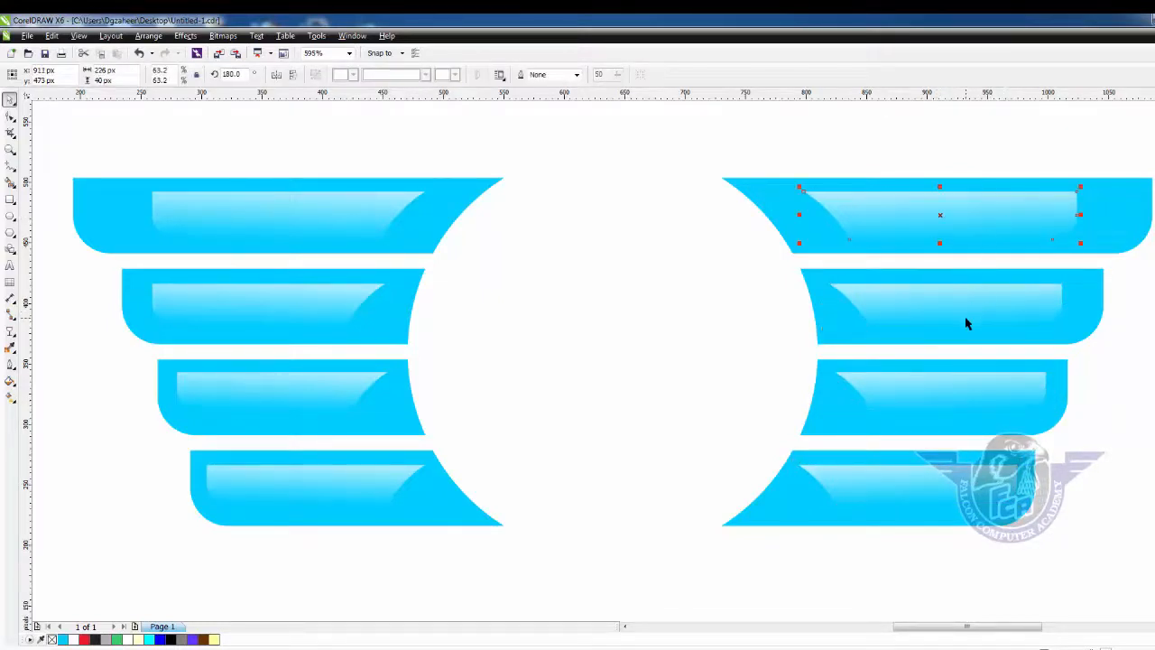
scroll(964, 323, down, 3)
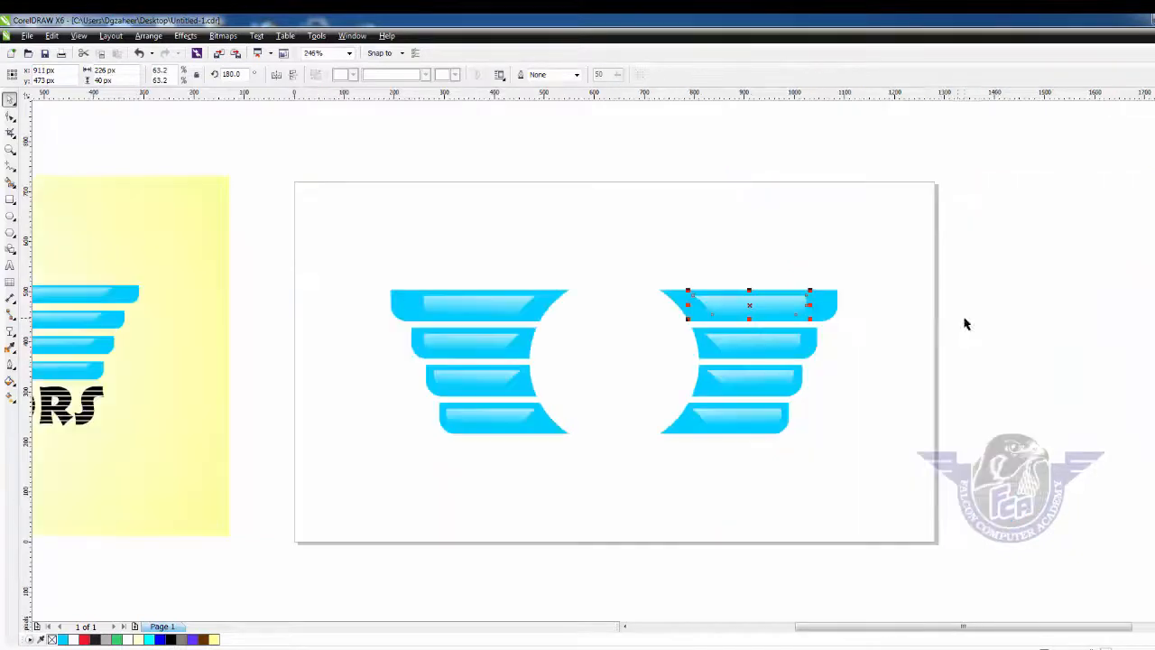
click(987, 322)
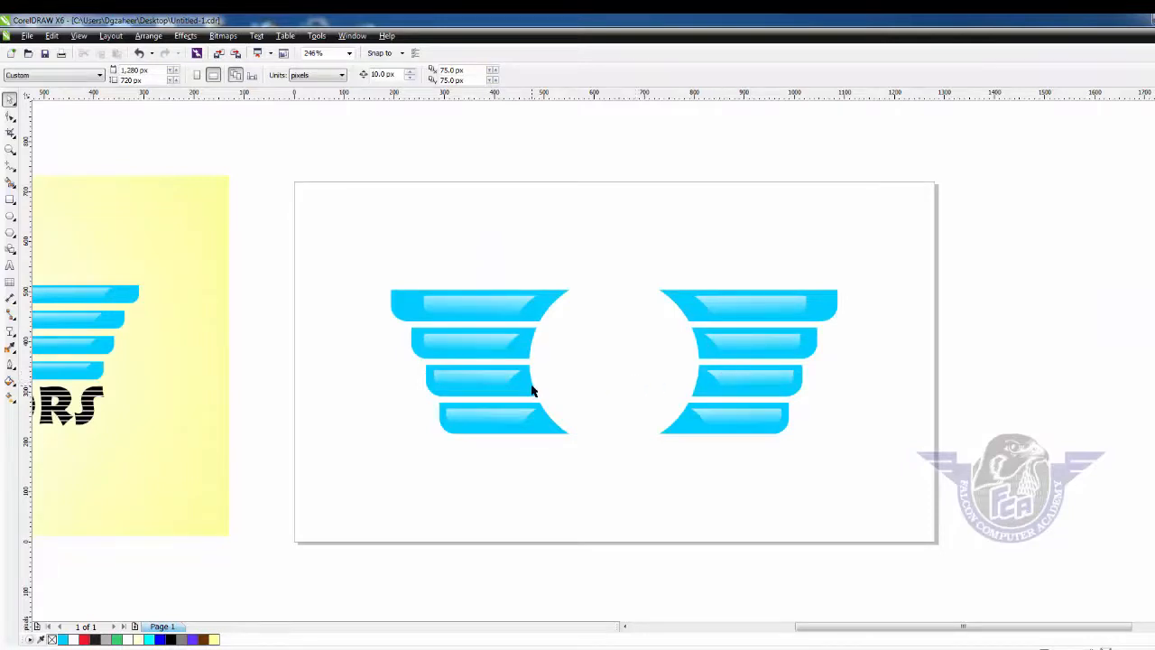
Check the gear in the reference logo, draw a polygon on the empty area beside the page, and set it to 10 sides
key(F4)
key(F2)
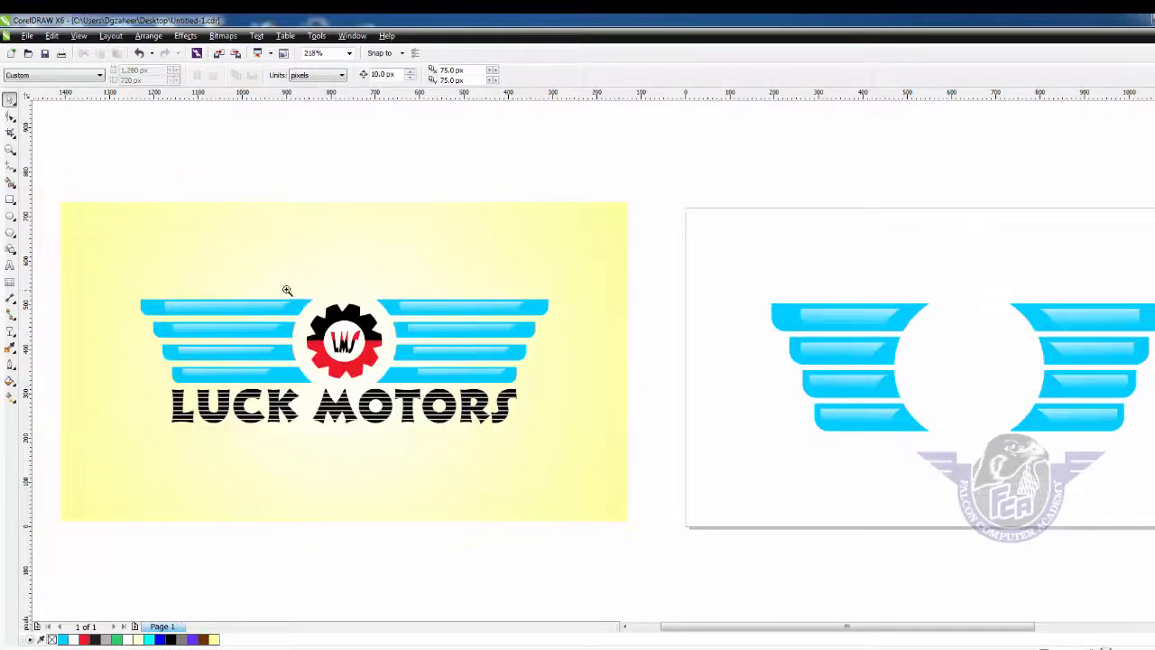
drag(286, 291, 393, 396)
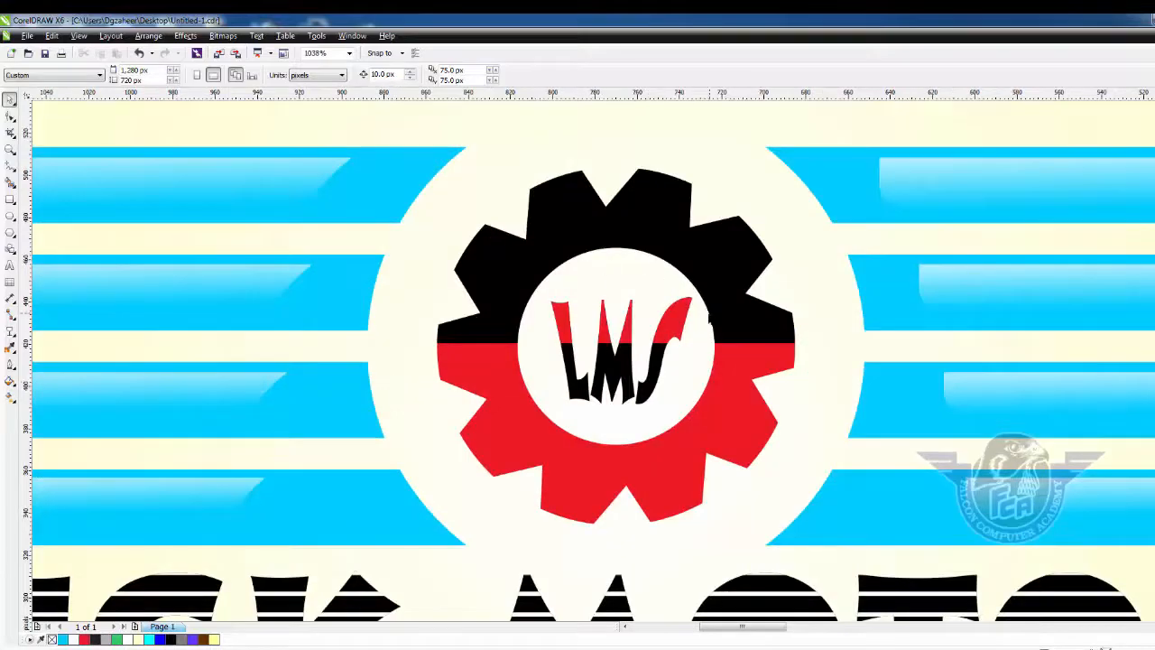
key(F3)
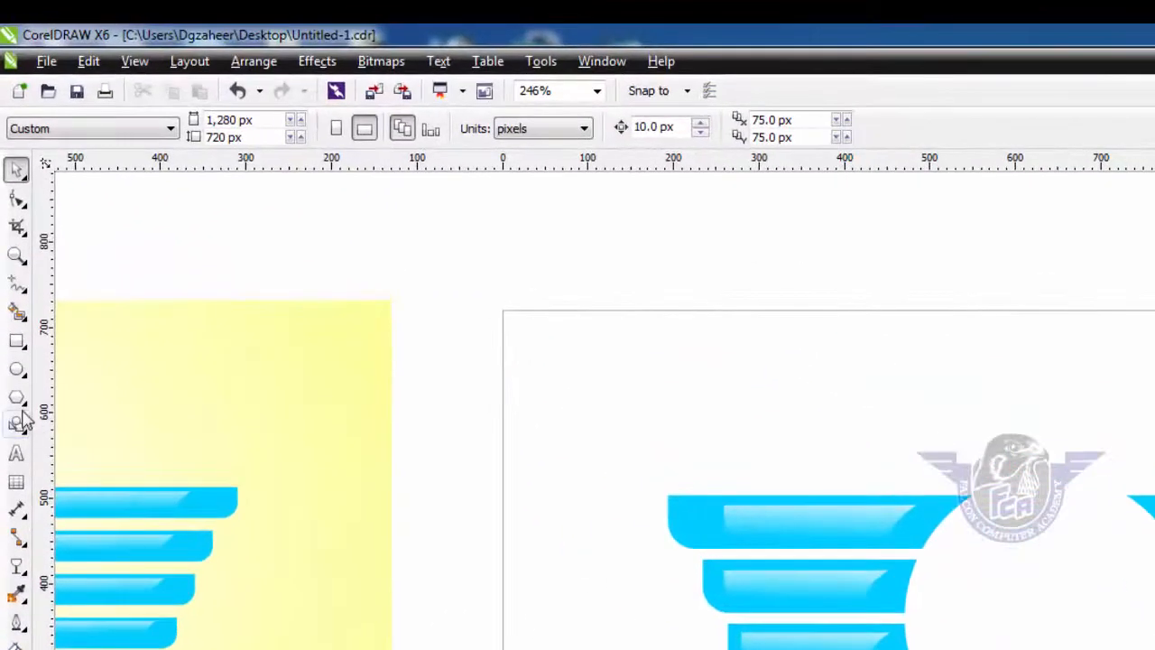
click(19, 340)
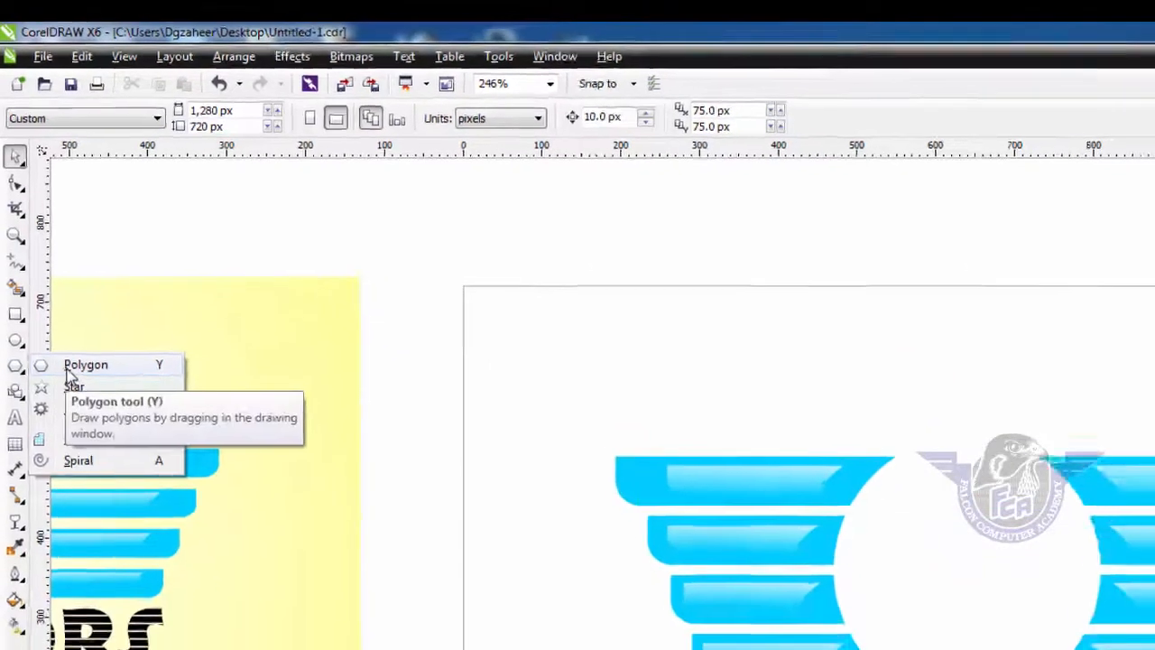
click(85, 396)
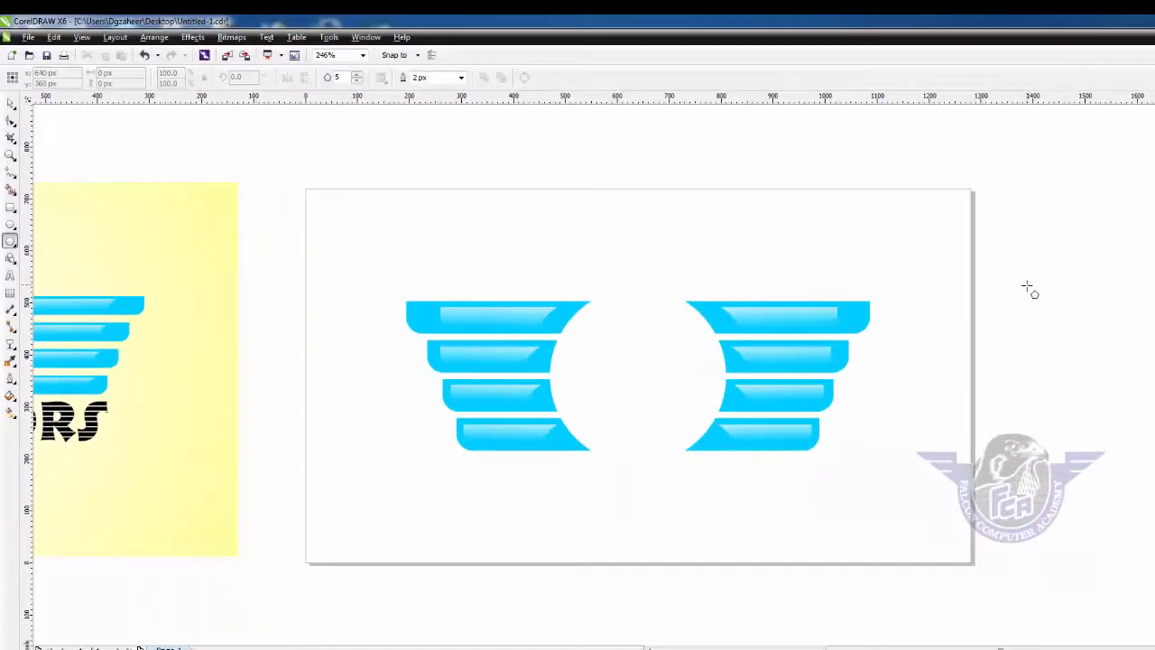
mouse_move(1018, 269)
mouse_down()
mouse_move(1151, 417)
mouse_move(1154, 467)
mouse_up()
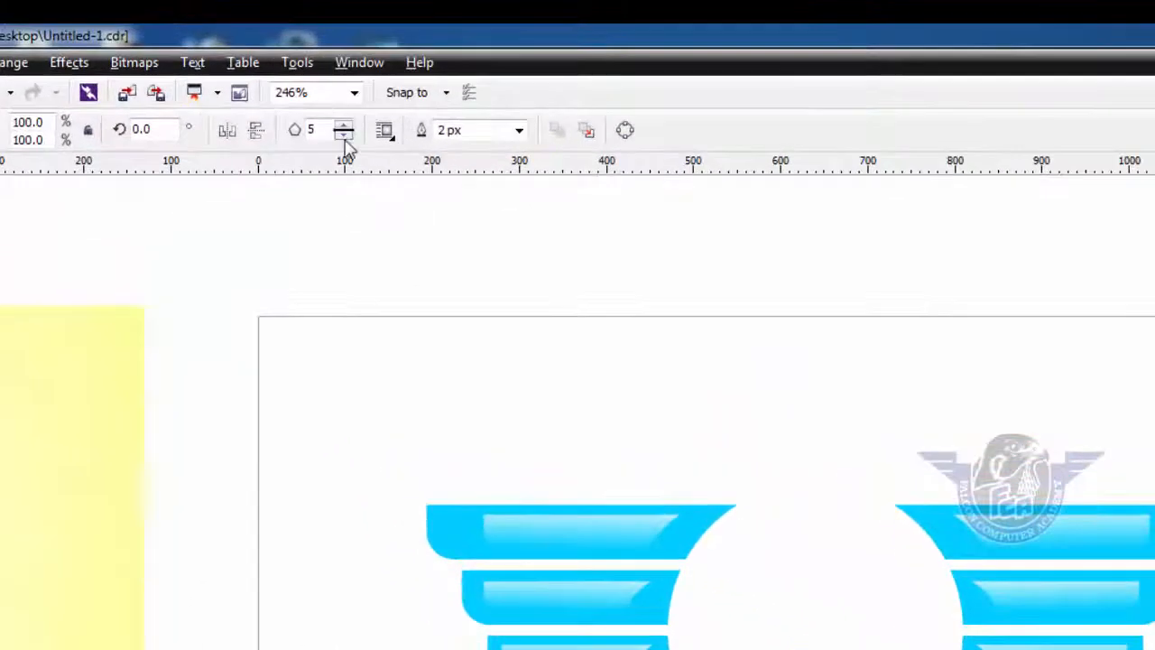
double_click(329, 131)
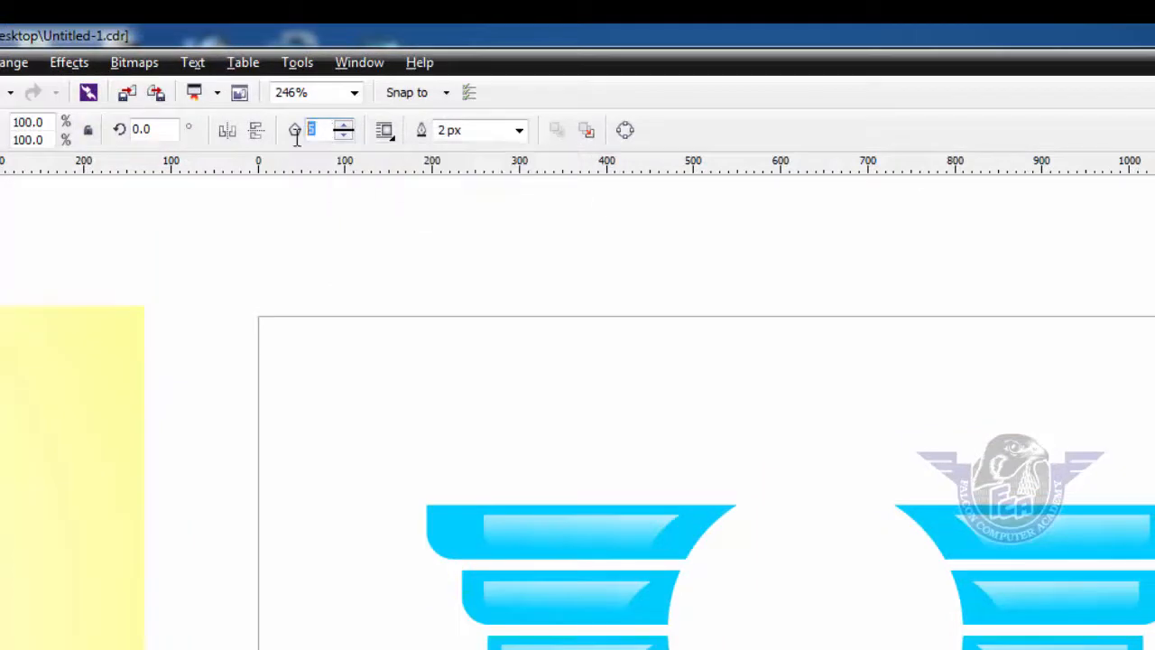
text(10)
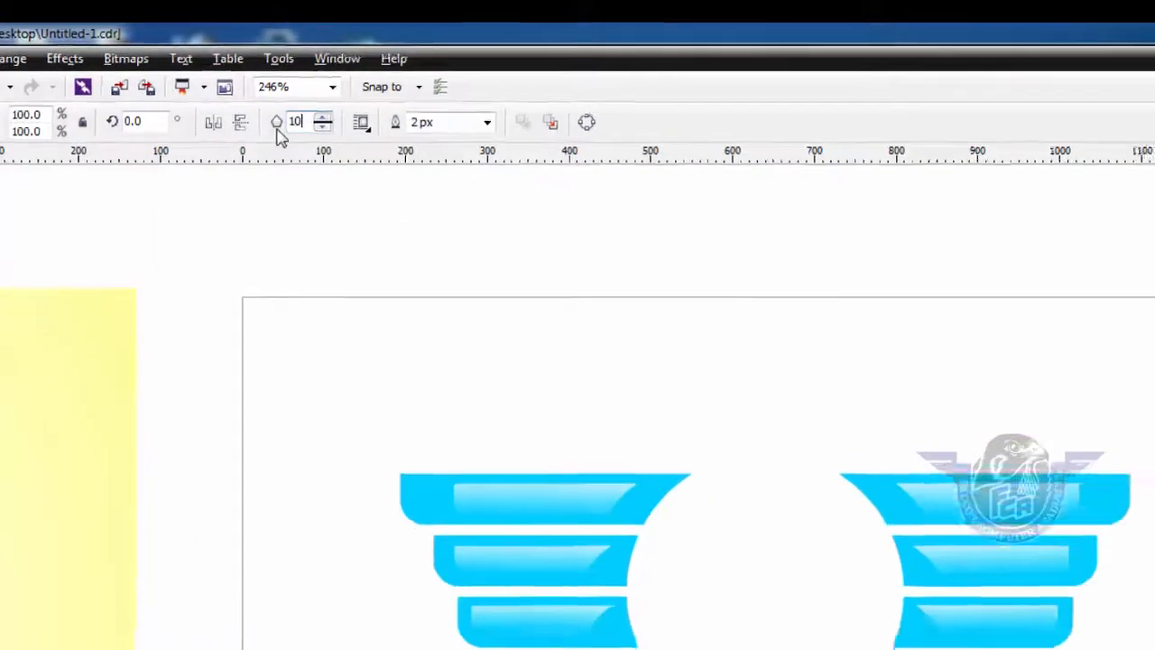
key(Return)
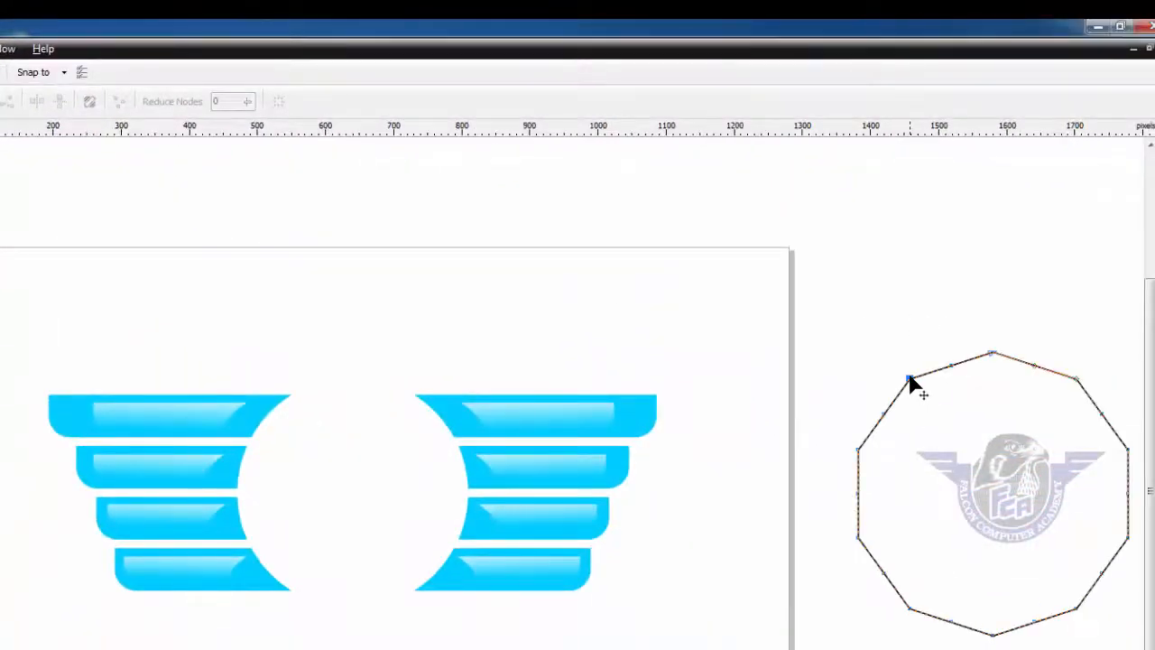
Pull one of the polygon's nodes inward to form a ten-pointed star with slanted spikes, and fill it with gray
drag(912, 383, 941, 434)
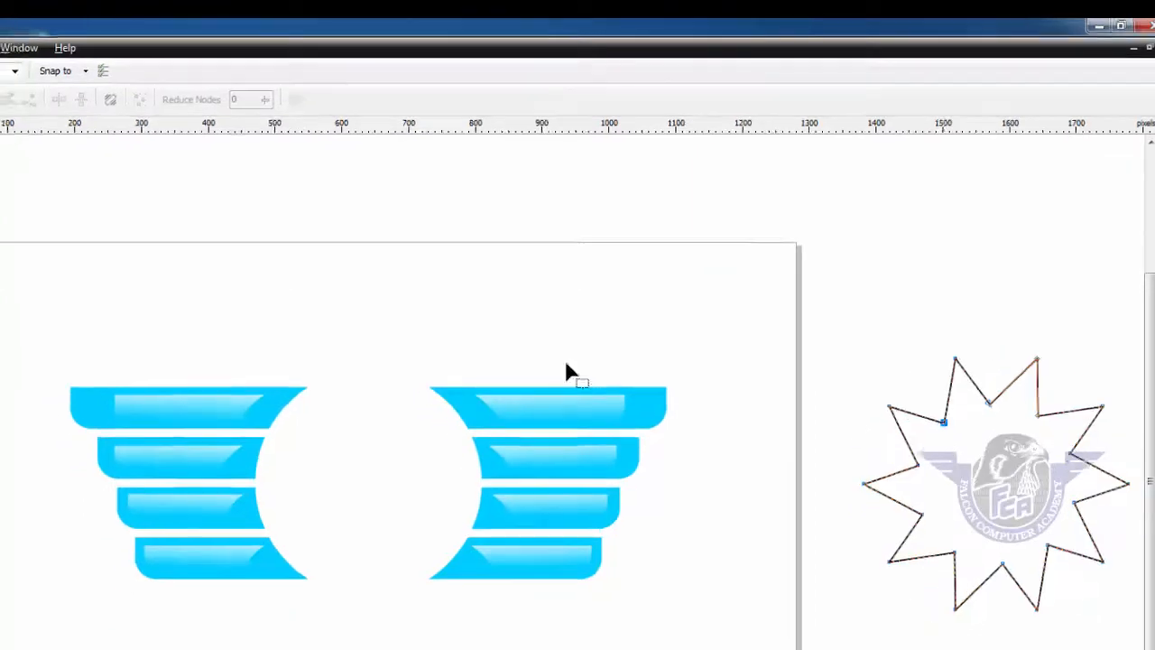
click(2, 96)
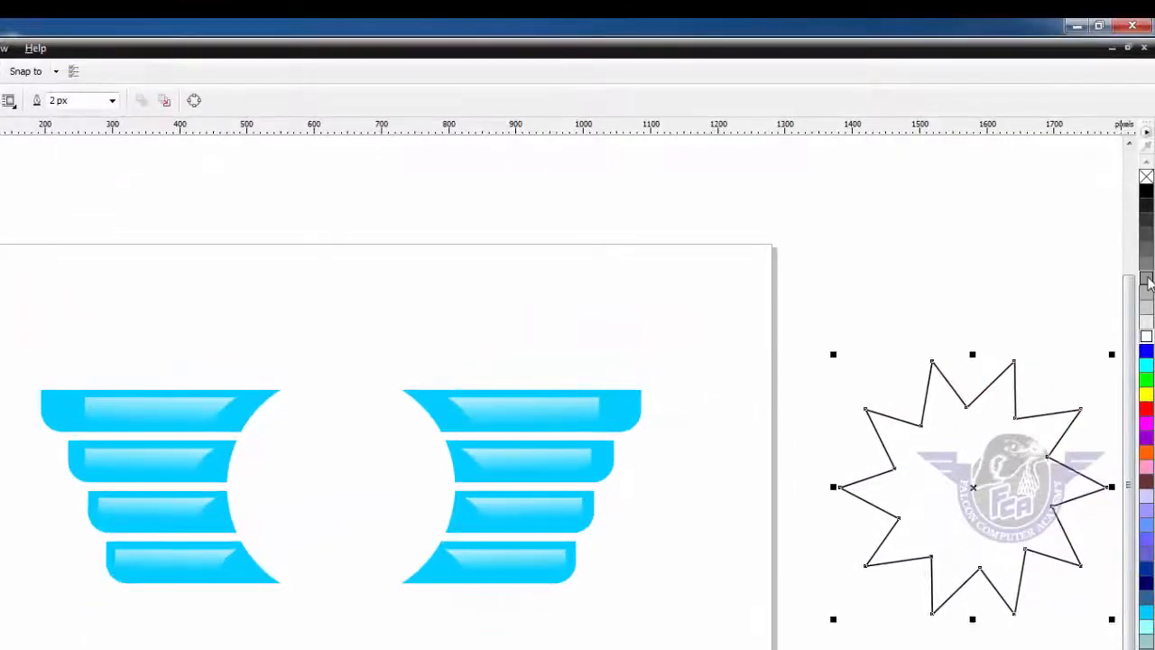
click(1148, 282)
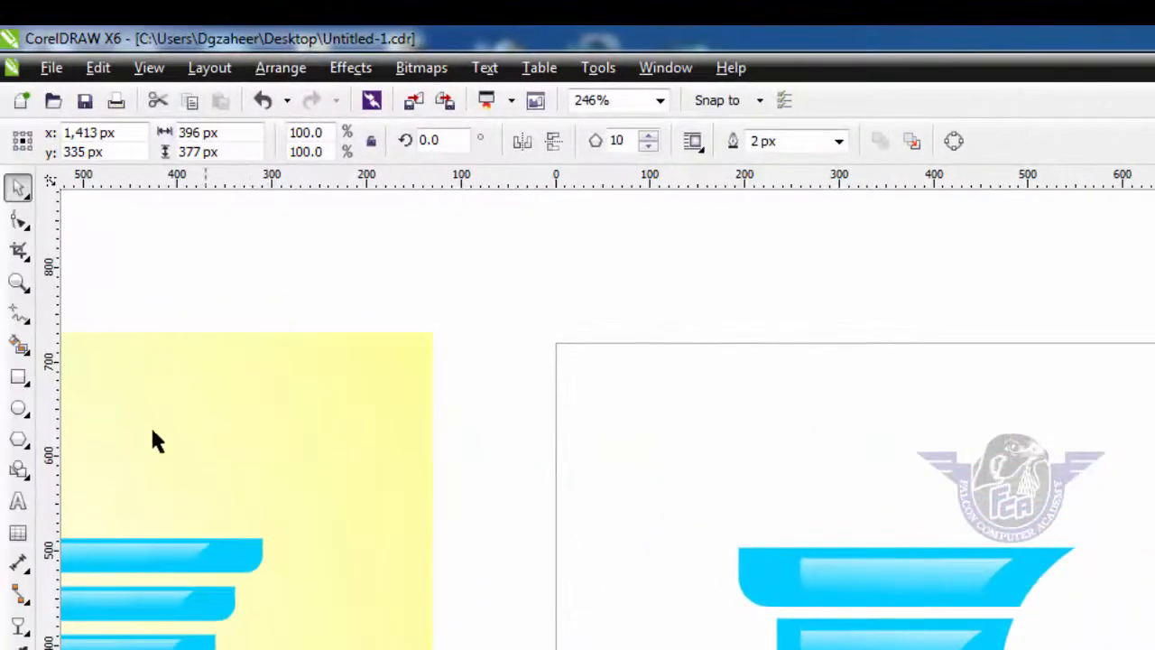
Draw a circle about 118 px in diameter, give it a white fill, and center it on the gray star
click(20, 410)
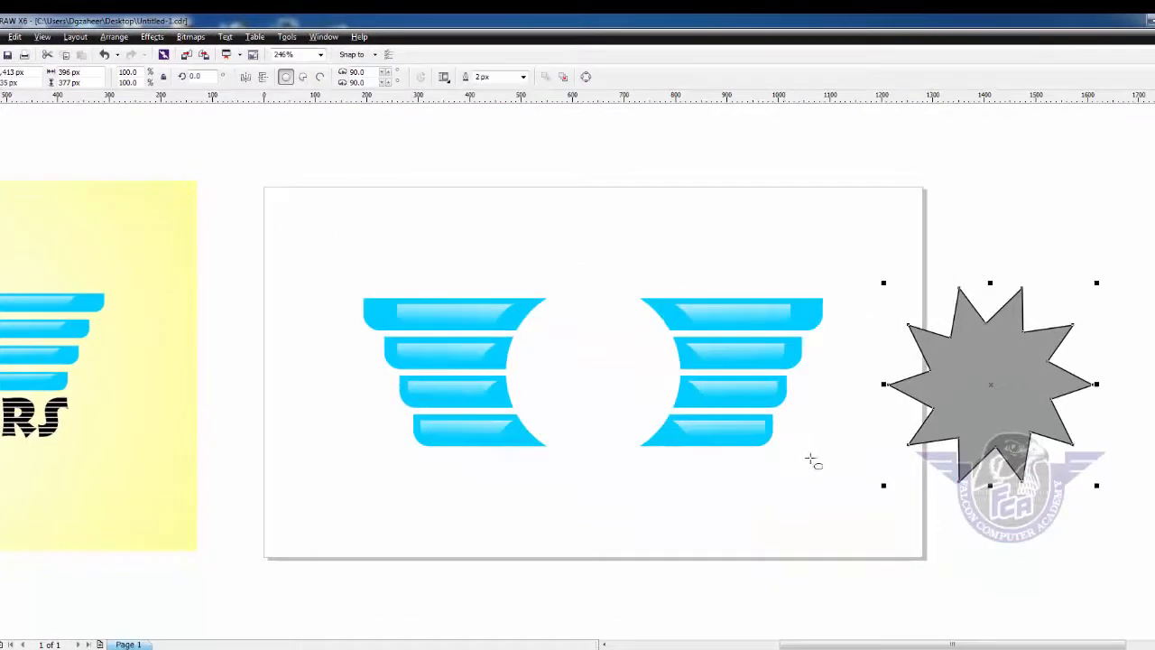
drag(808, 454, 872, 518)
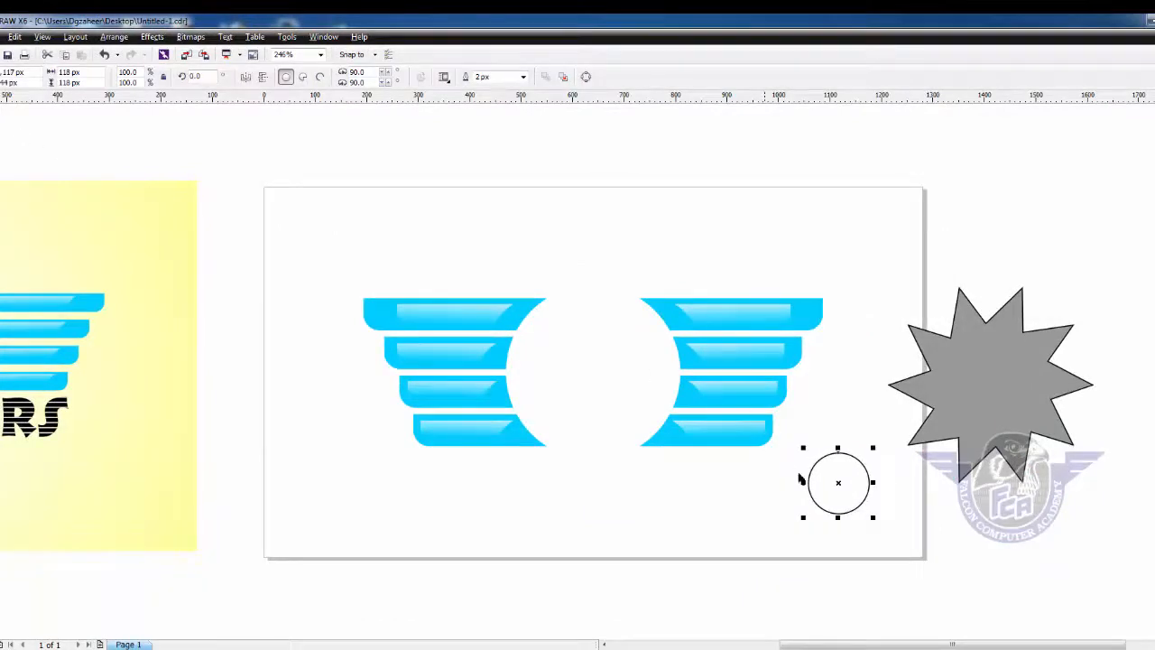
drag(800, 480, 987, 390)
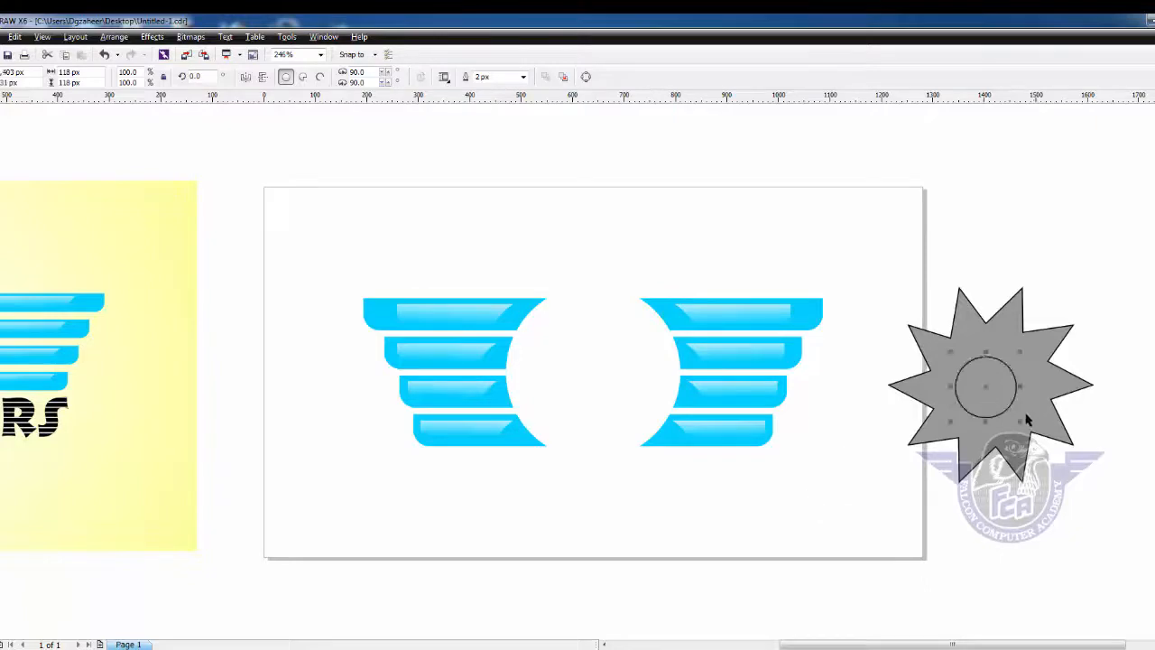
key(ctrl+z)
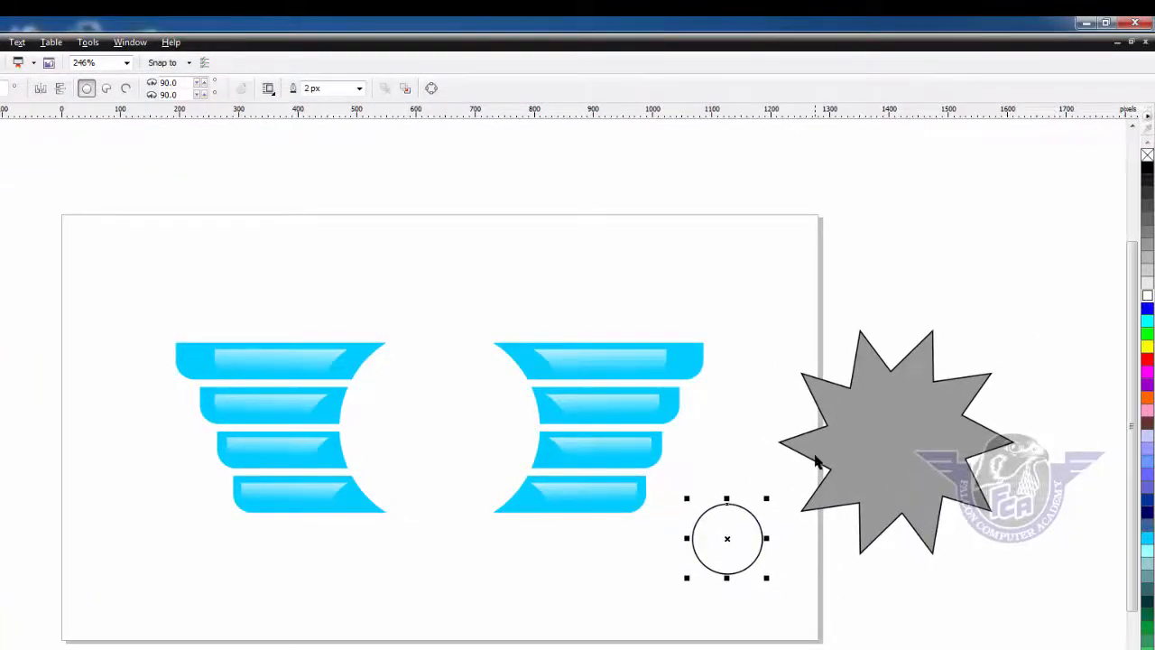
shift+click(871, 435)
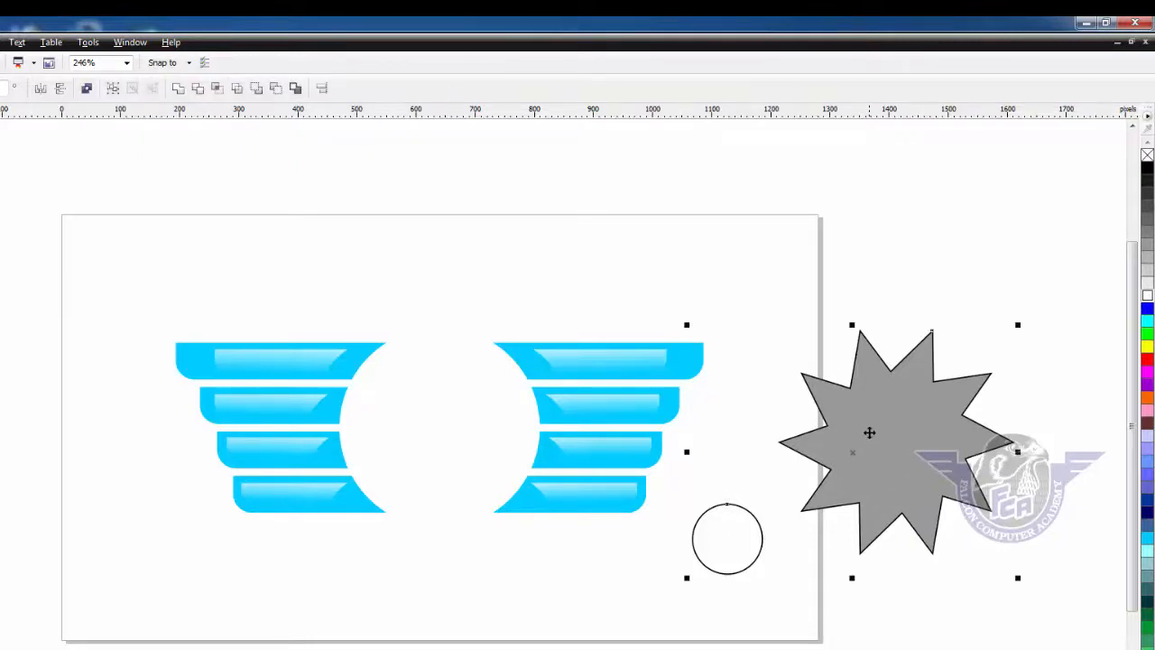
key(c)
key(e)
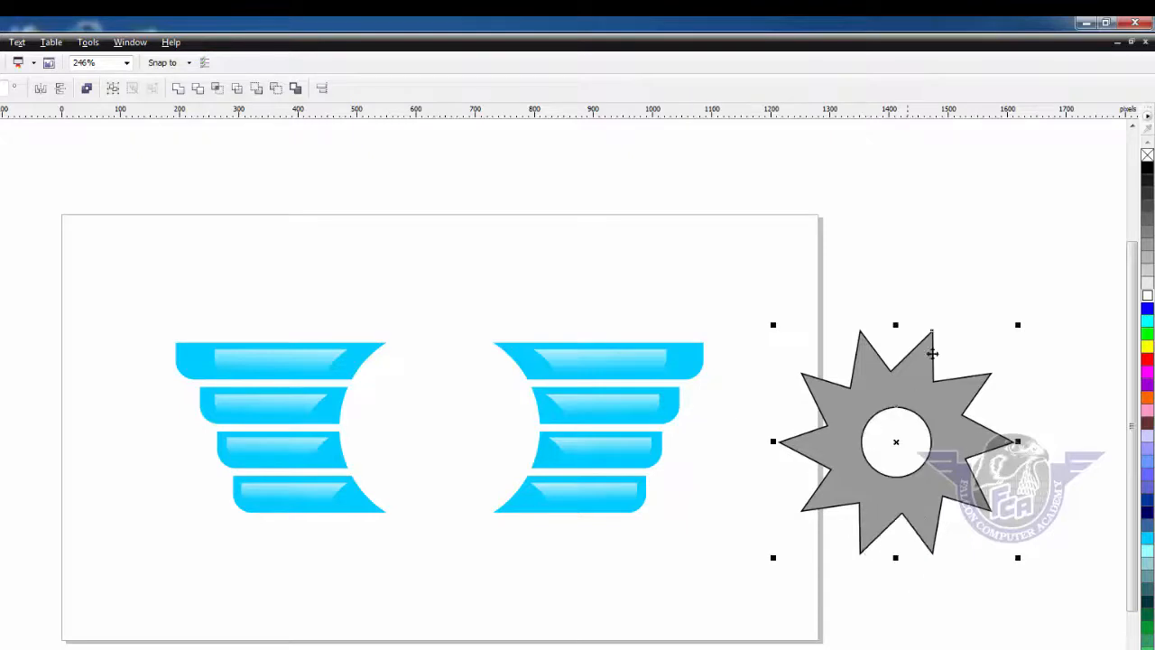
click(975, 304)
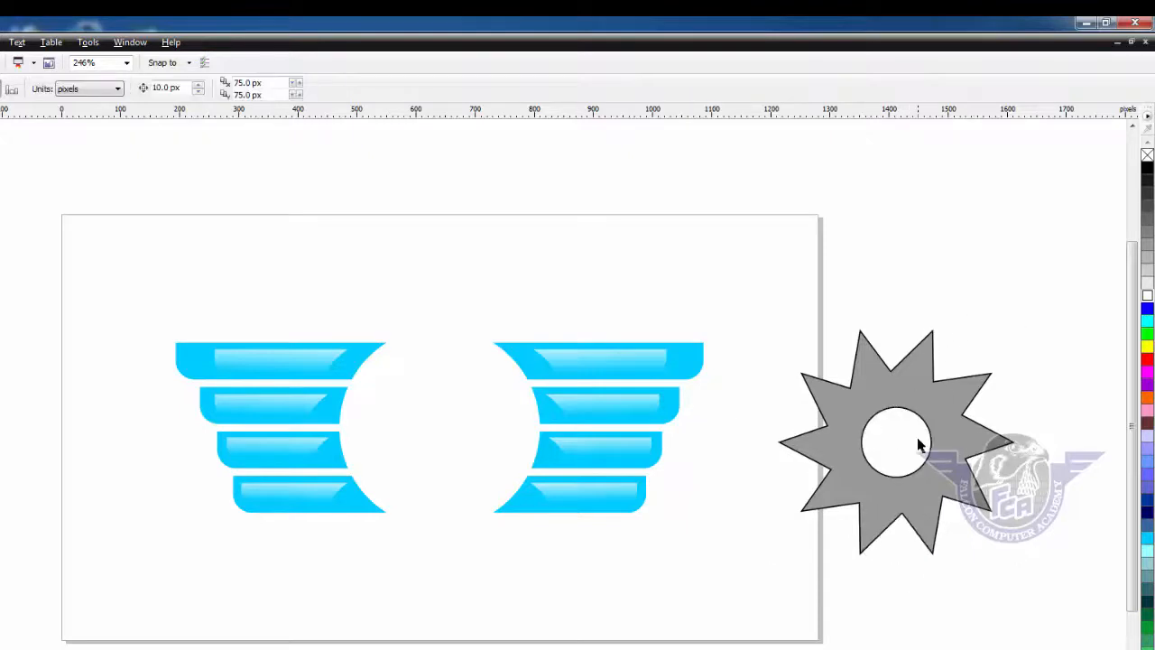
Draw a larger circle about 278 px in diameter and center it on the gray star
click(918, 444)
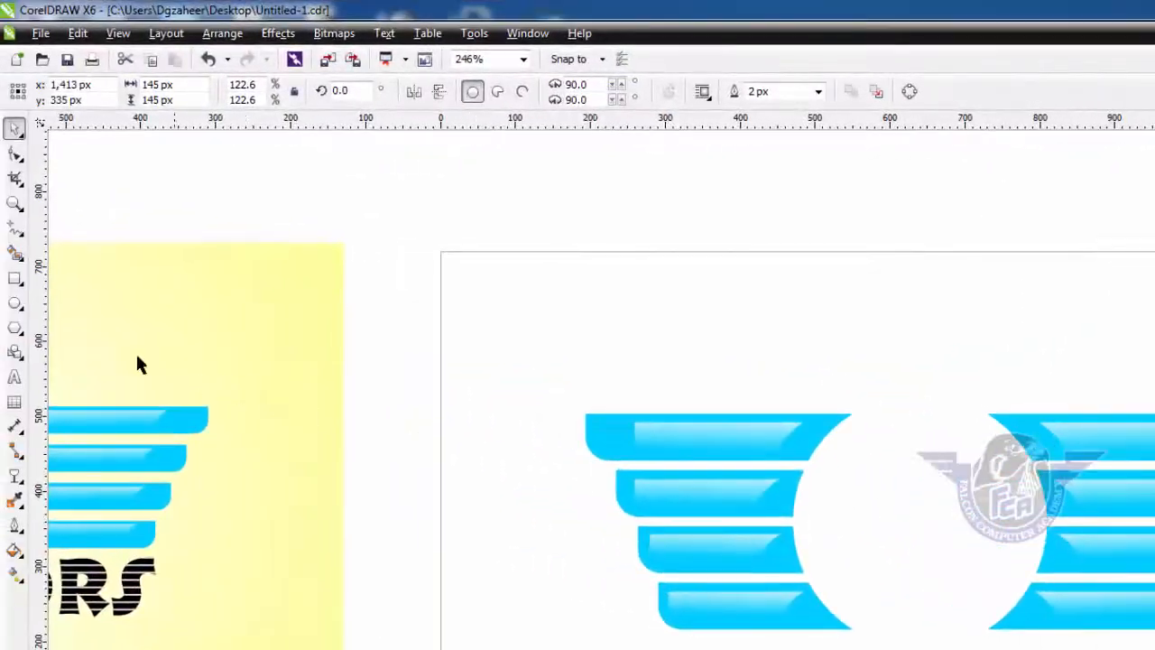
click(18, 304)
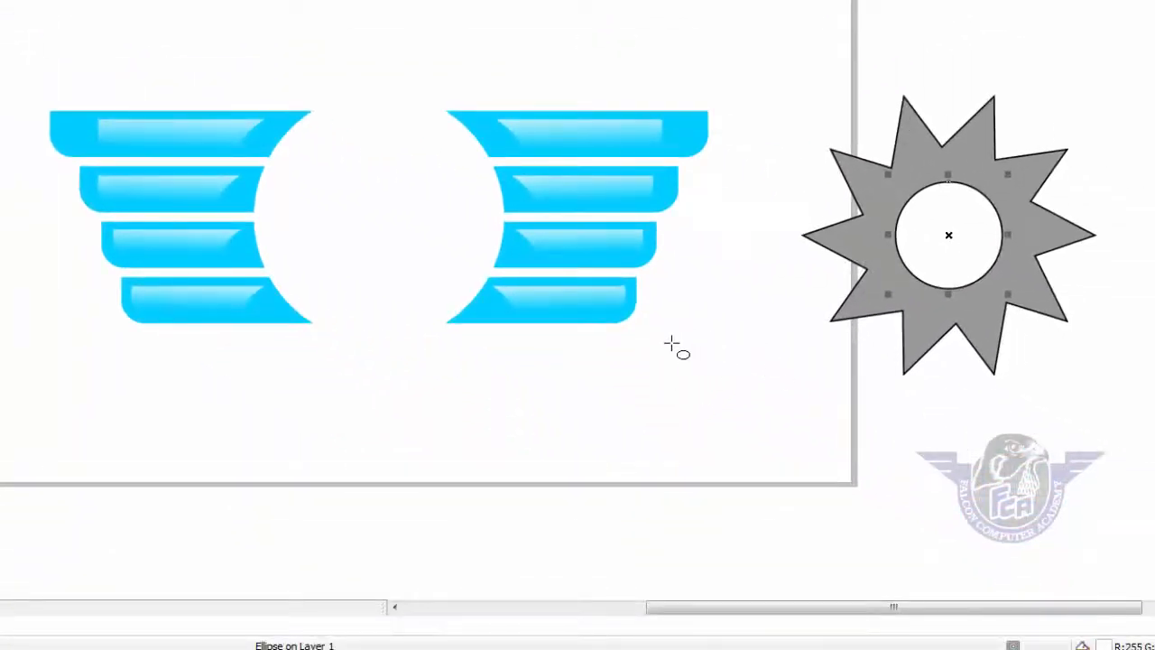
mouse_move(670, 343)
mouse_down()
mouse_move(866, 529)
mouse_move(859, 519)
mouse_up()
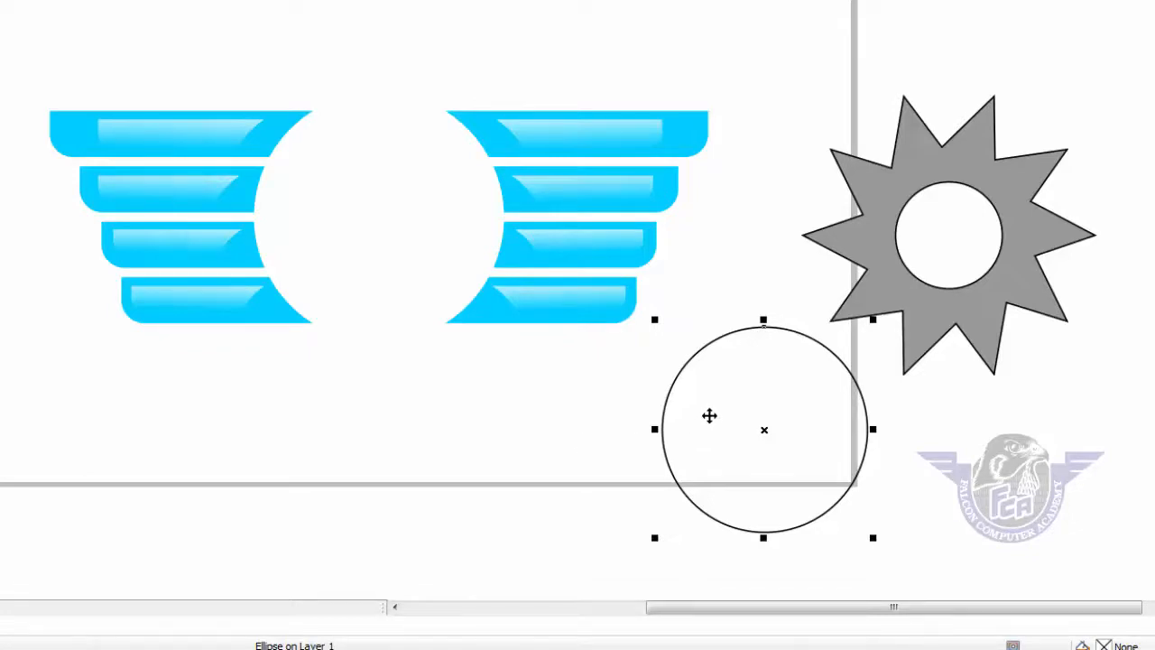
shift+click(966, 144)
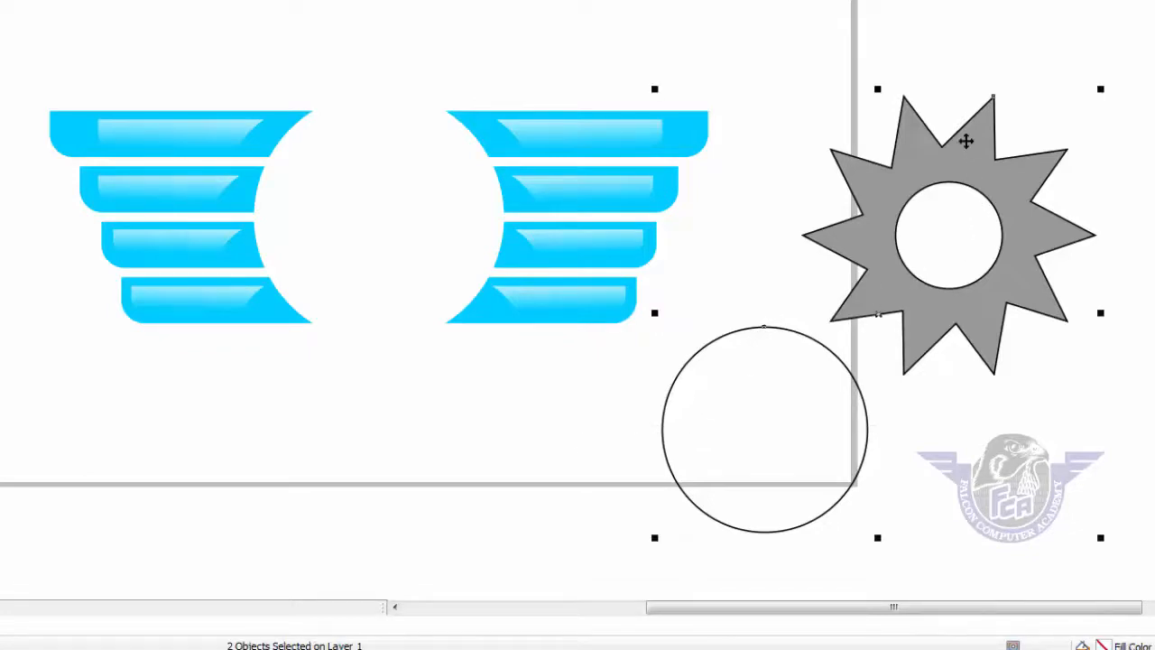
key(c)
key(e)
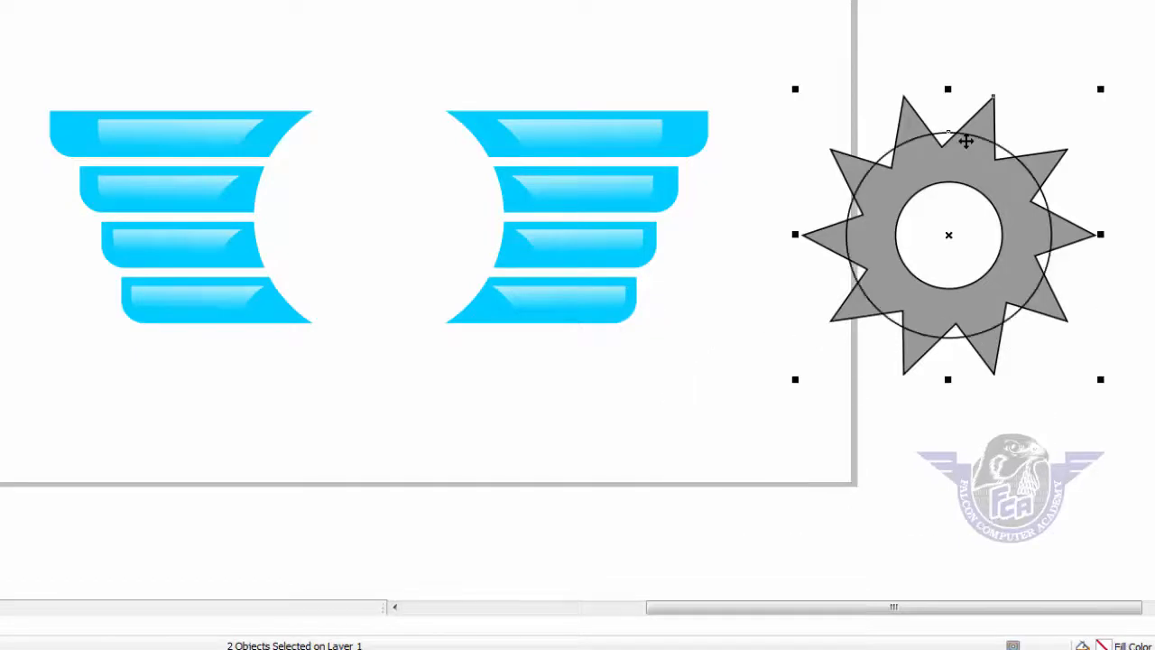
click(946, 431)
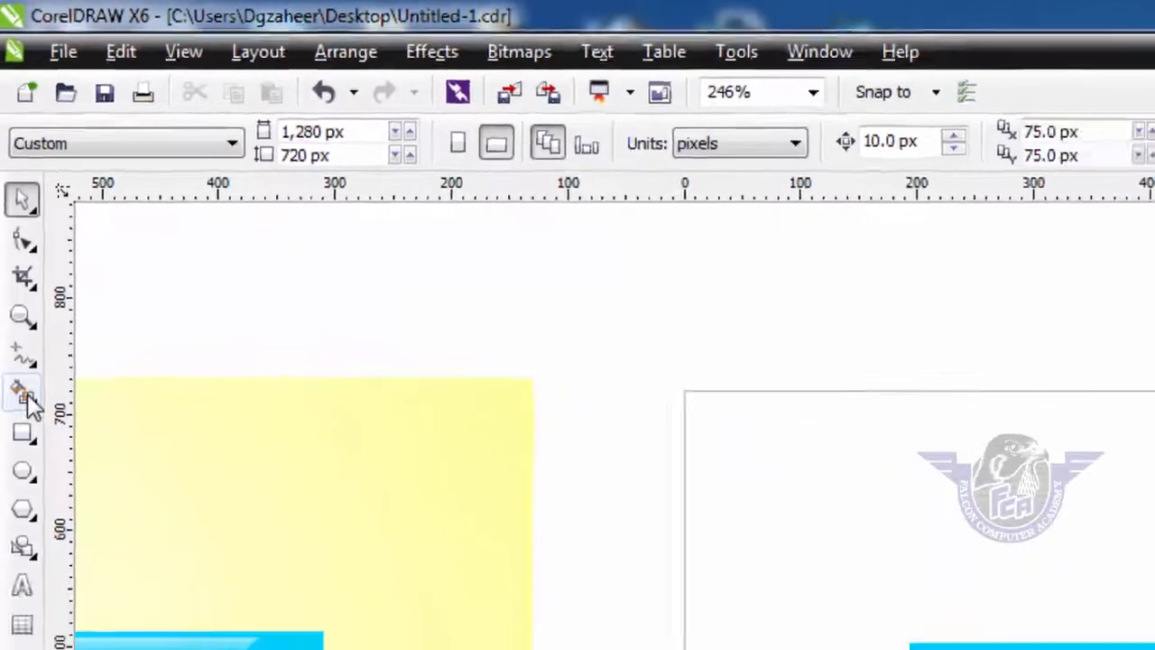
Smart Fill the toothed ring between the two circles in red, and delete the original star and circles
click(26, 447)
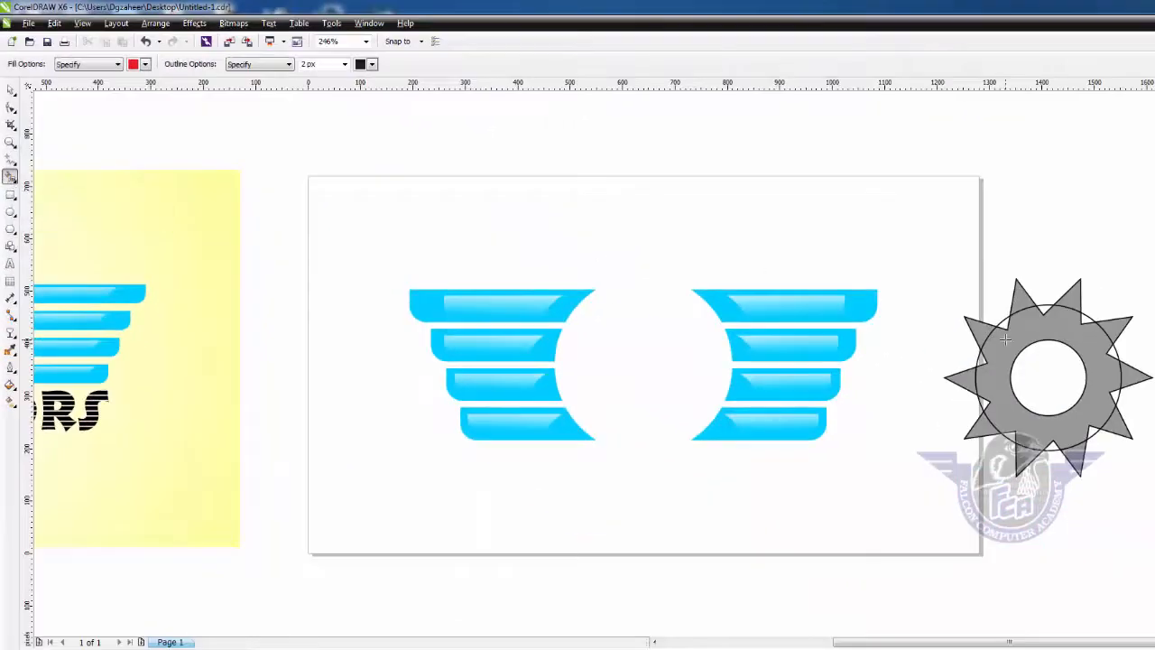
click(1006, 339)
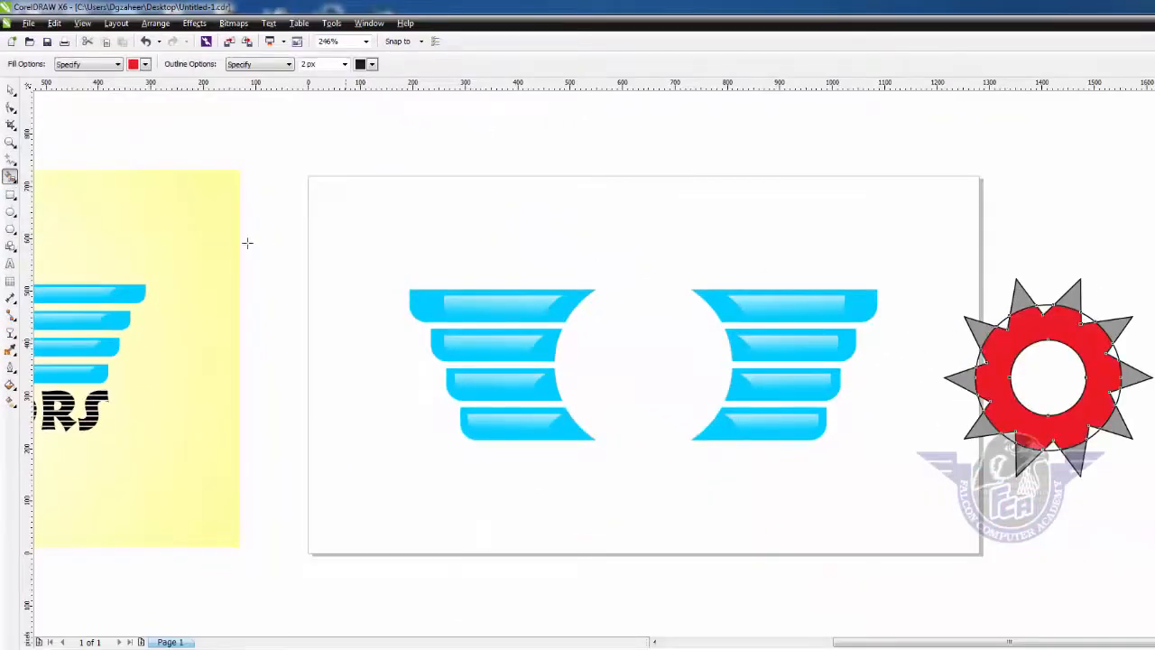
click(10, 90)
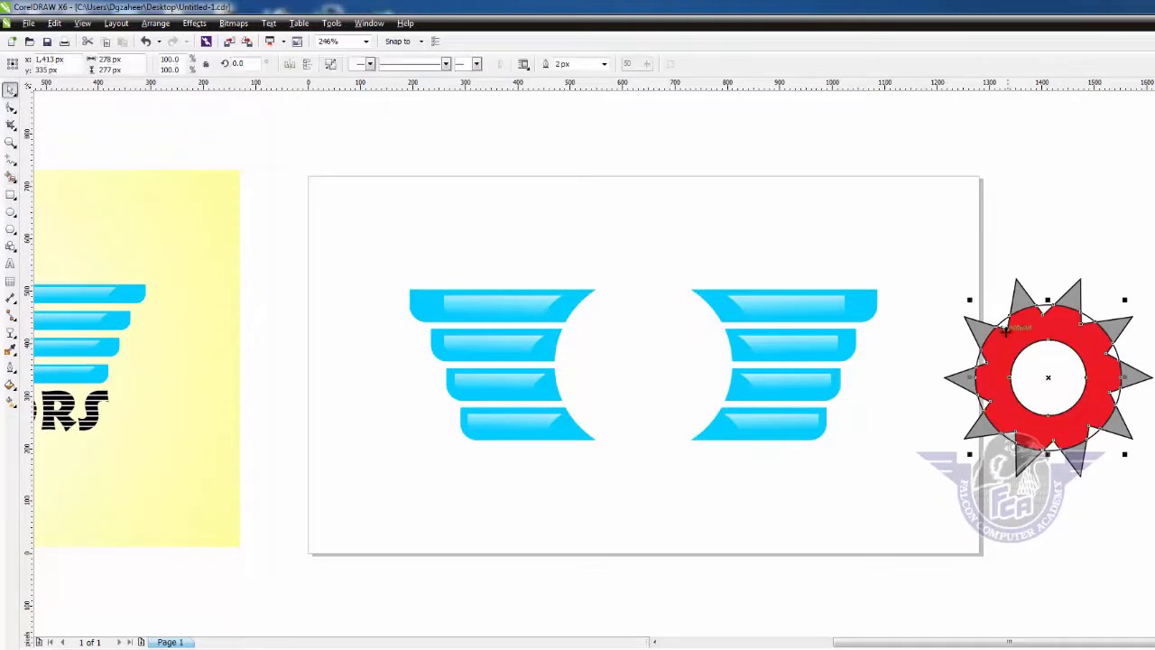
drag(1008, 332, 847, 465)
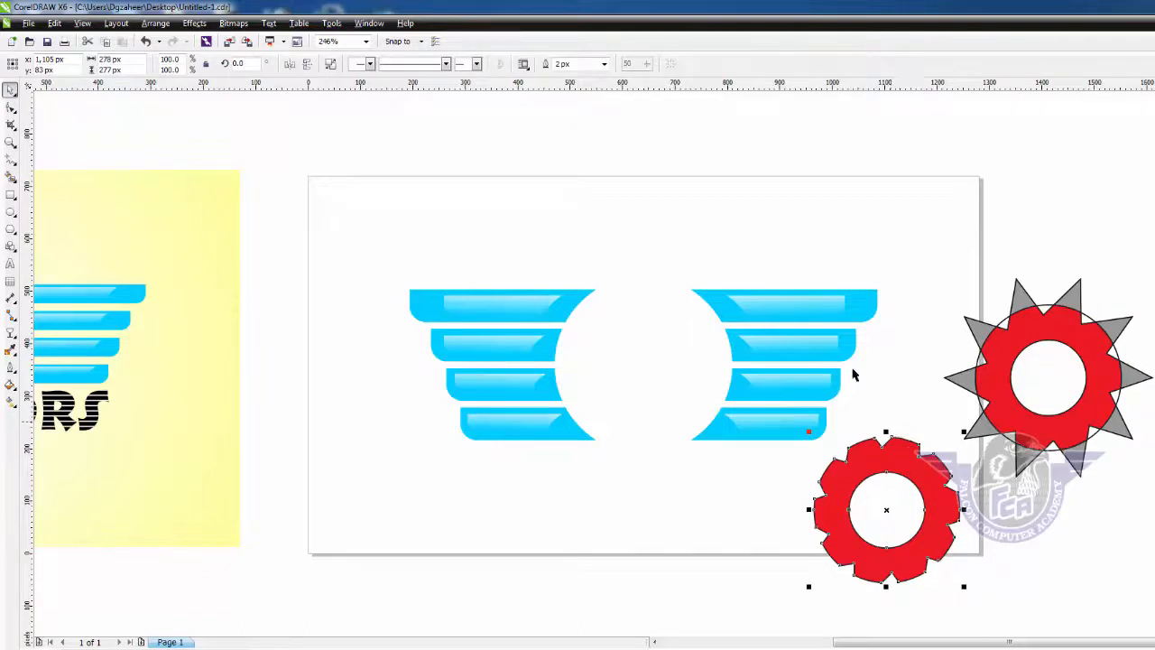
drag(926, 252, 1154, 492)
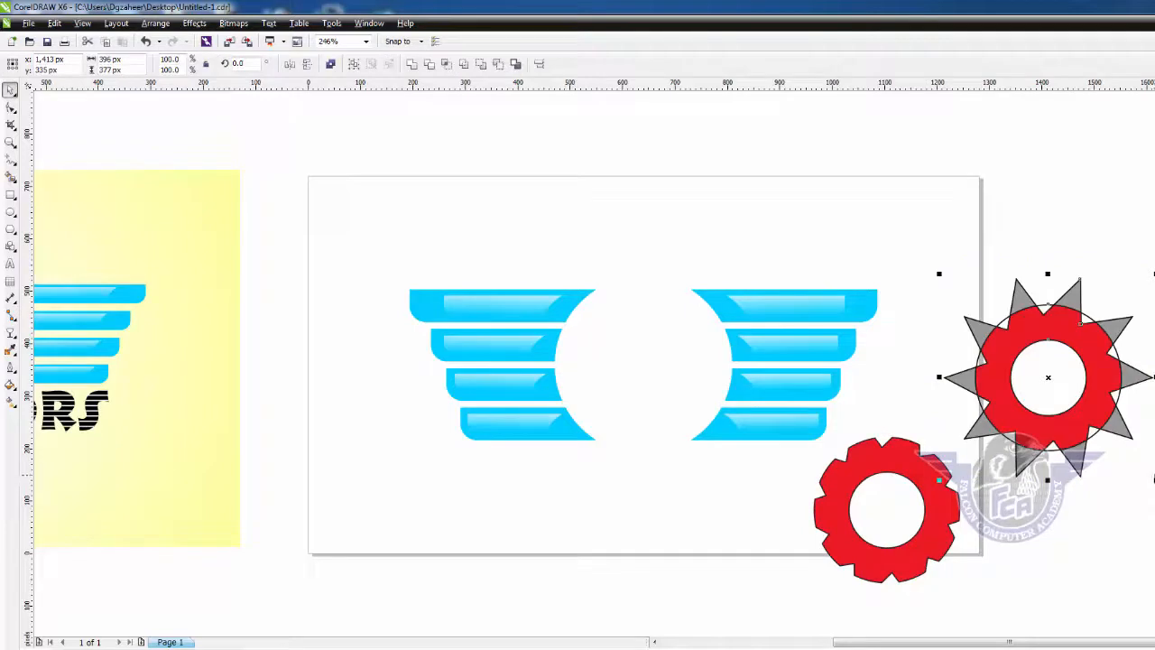
key(Delete)
Center the red gear on the page between the wings and remove its outline
click(935, 507)
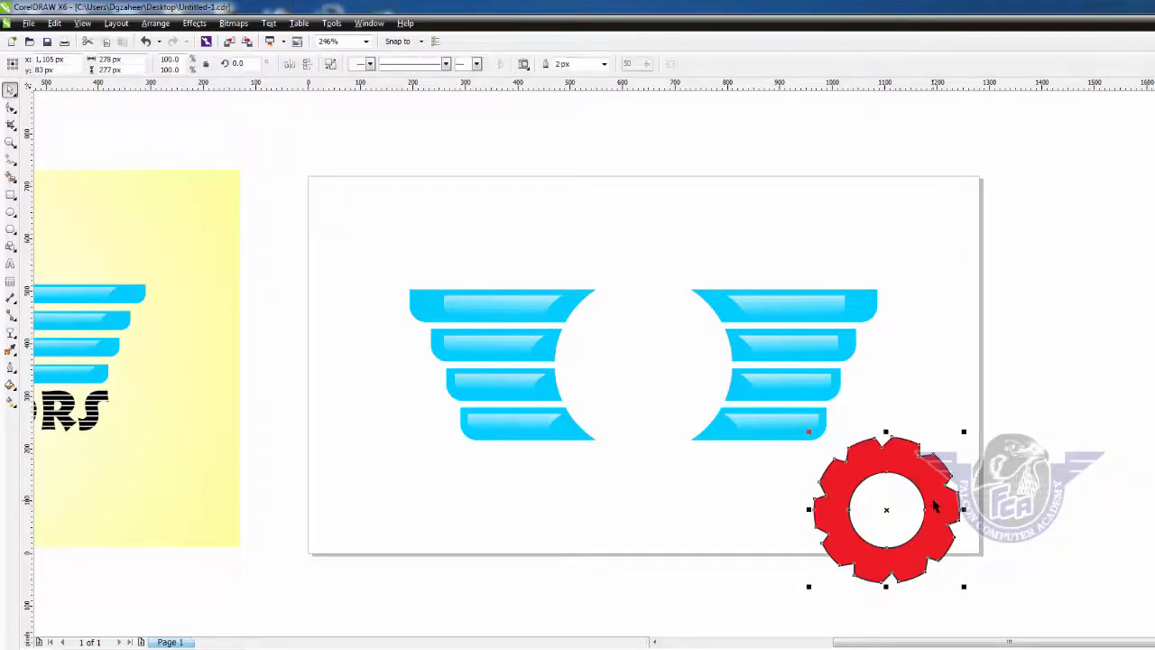
key(p)
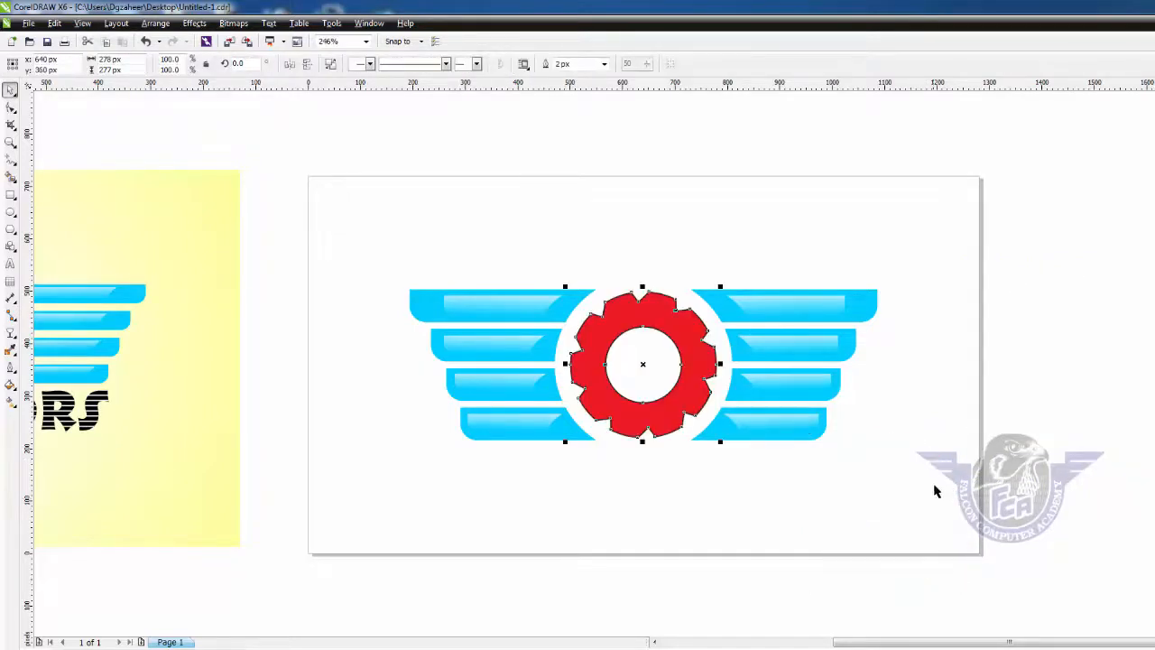
click(951, 424)
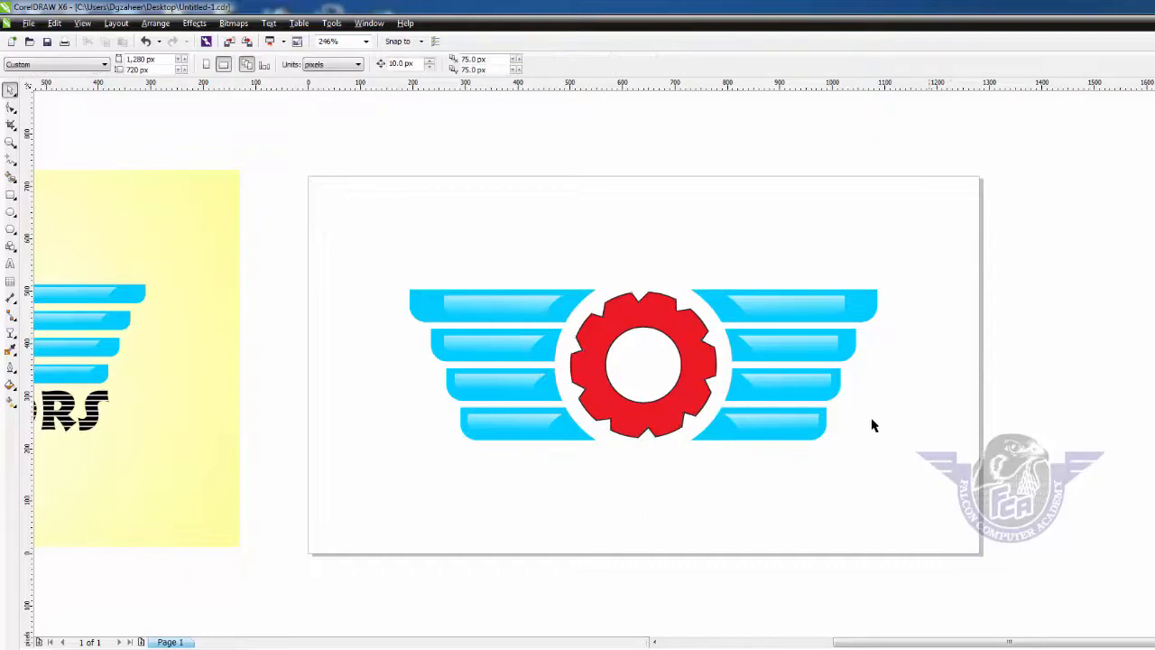
click(709, 397)
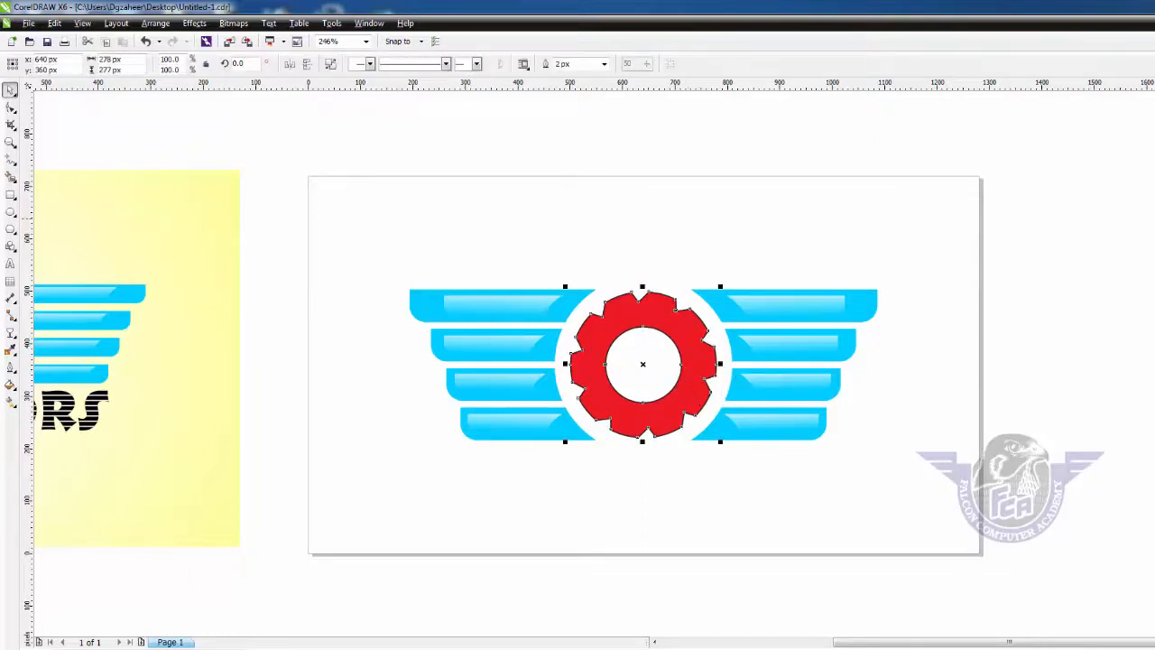
right_click(1154, 99)
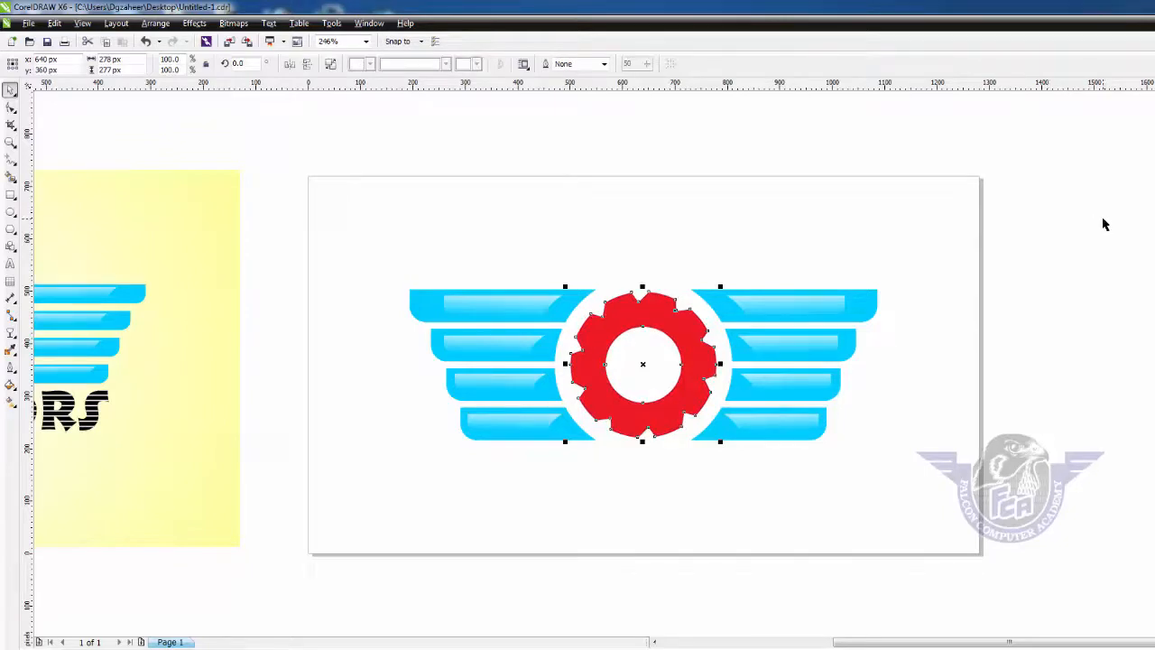
Check the two-color gear in the reference logo and draw a horizontal line about 346 px long across the red gear's middle
key(F4)
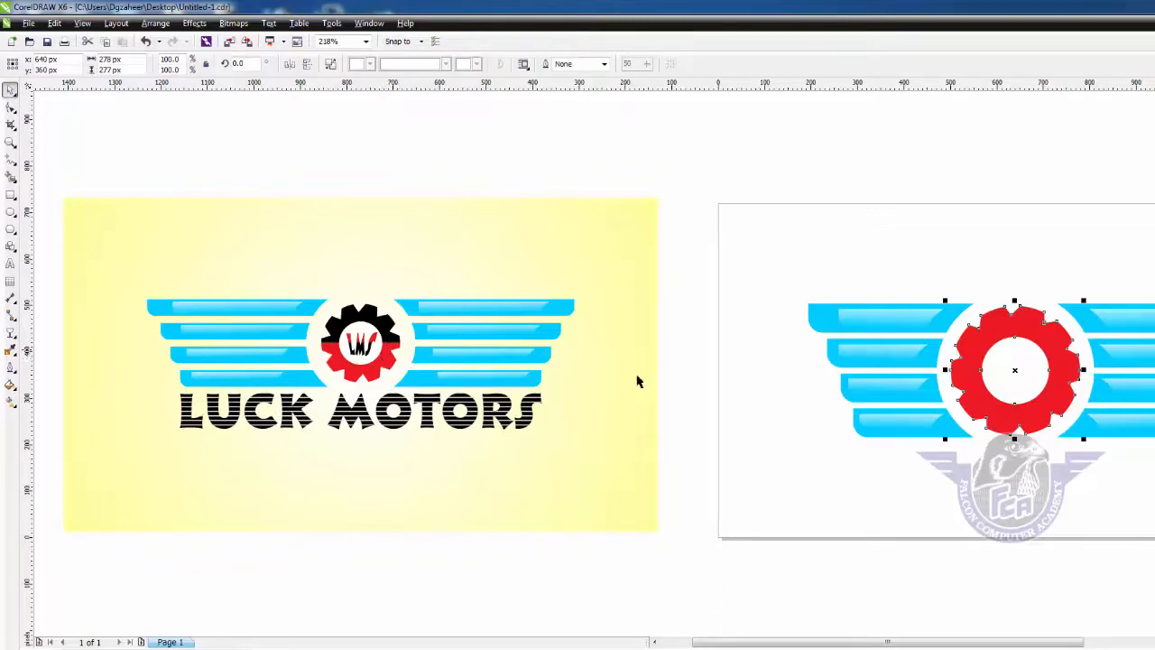
key(F2)
drag(783, 287, 1154, 448)
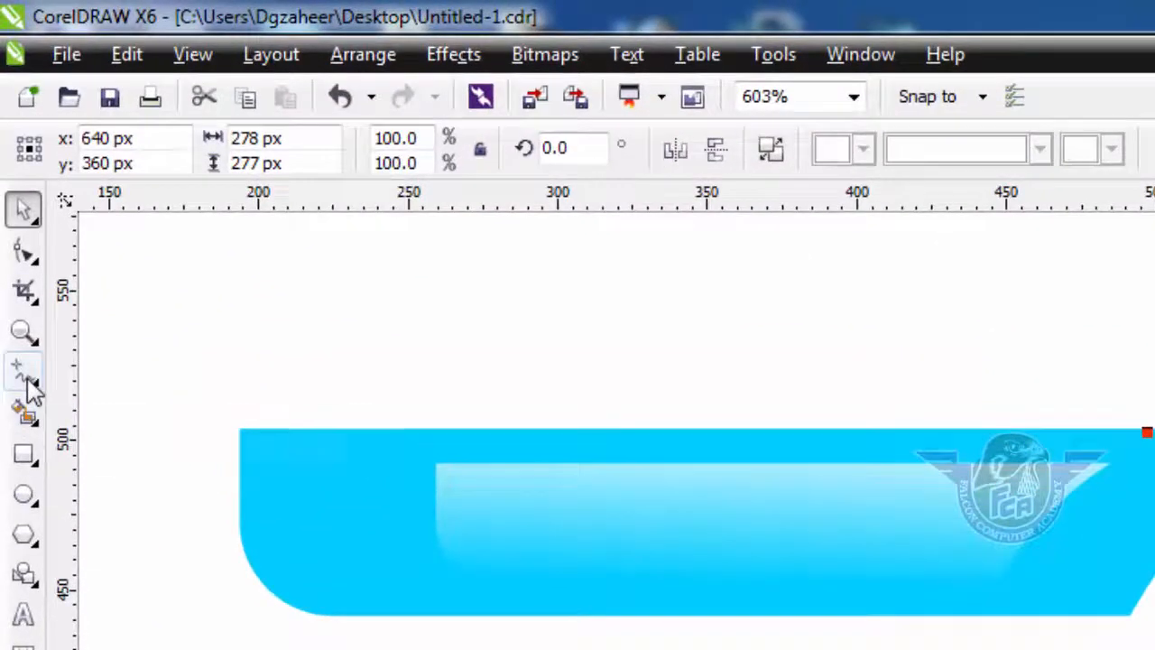
click(27, 379)
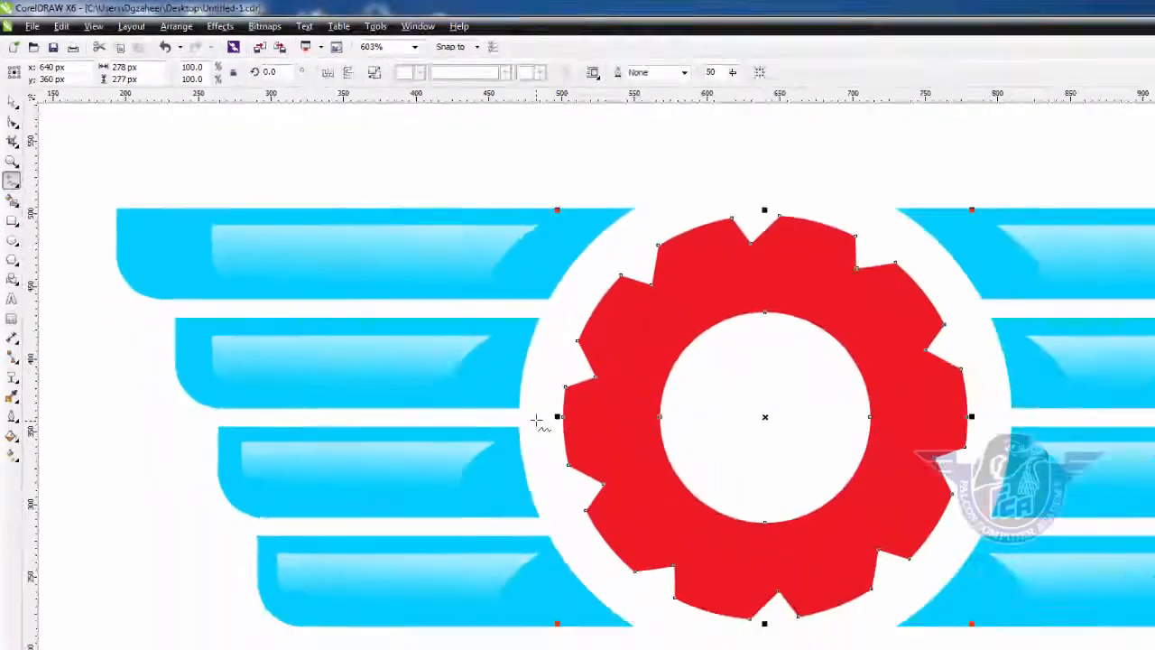
click(538, 419)
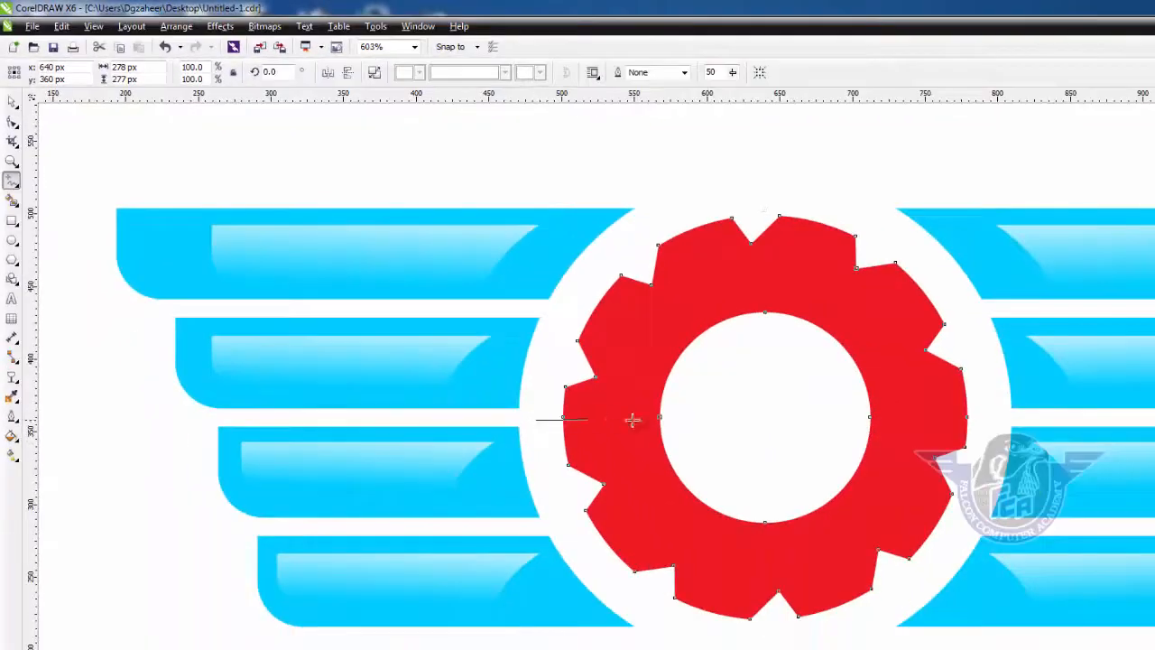
click(1042, 420)
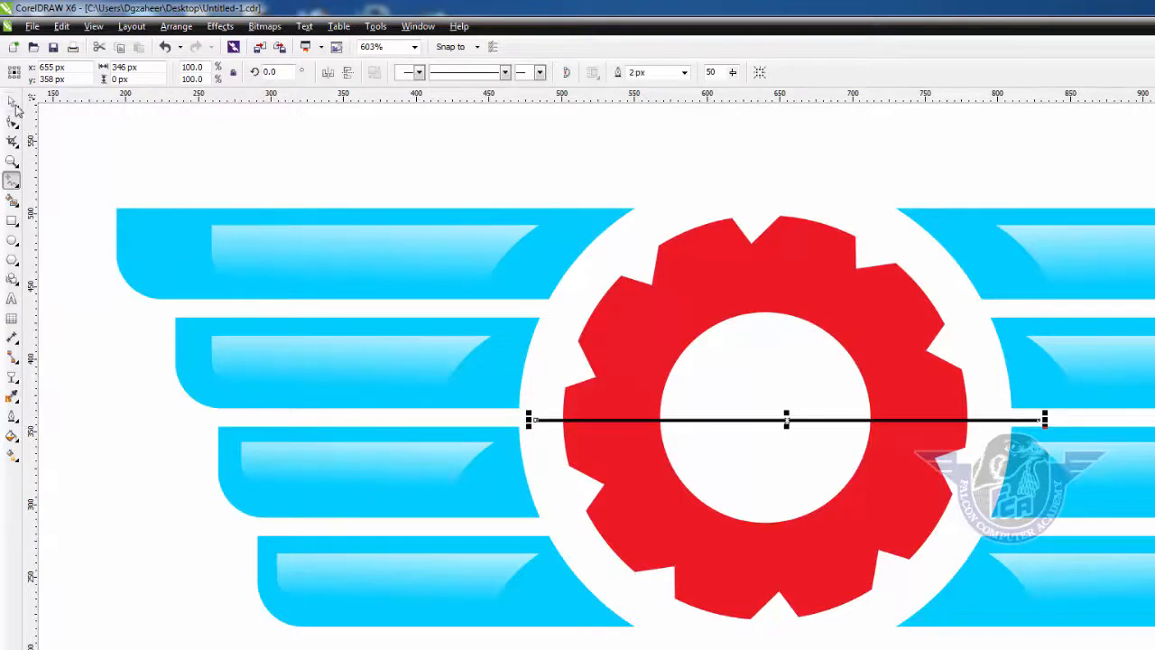
click(13, 102)
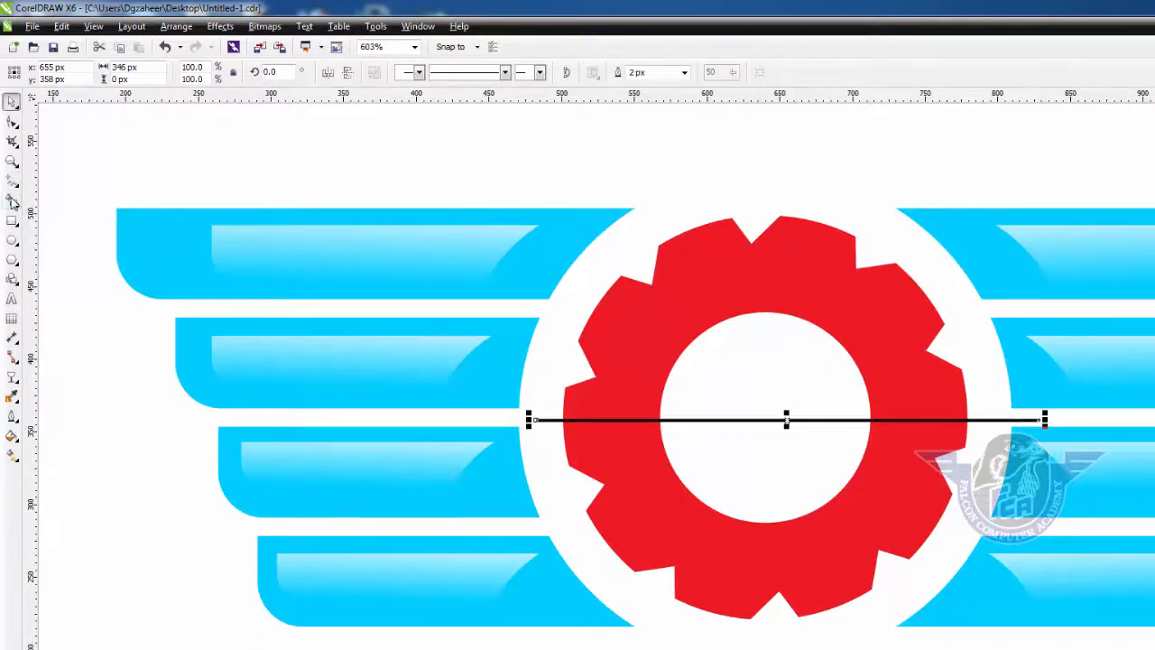
Smart Fill the gear's upper half as a separate shape, color it black, and remove its outline
click(11, 200)
click(706, 297)
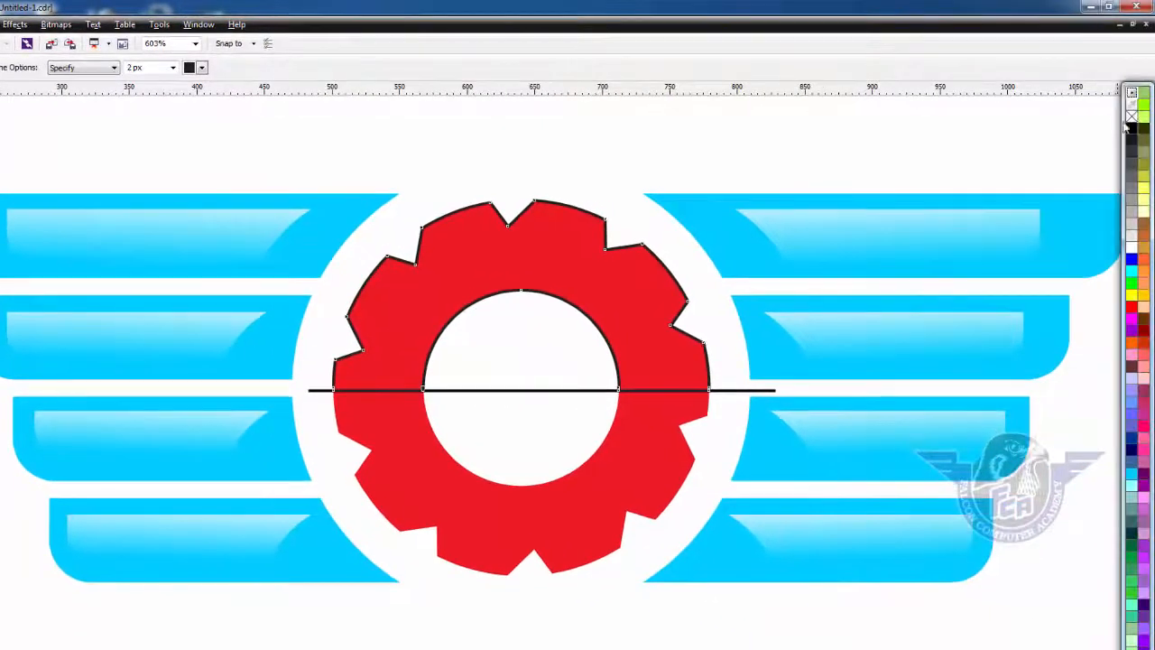
click(1132, 129)
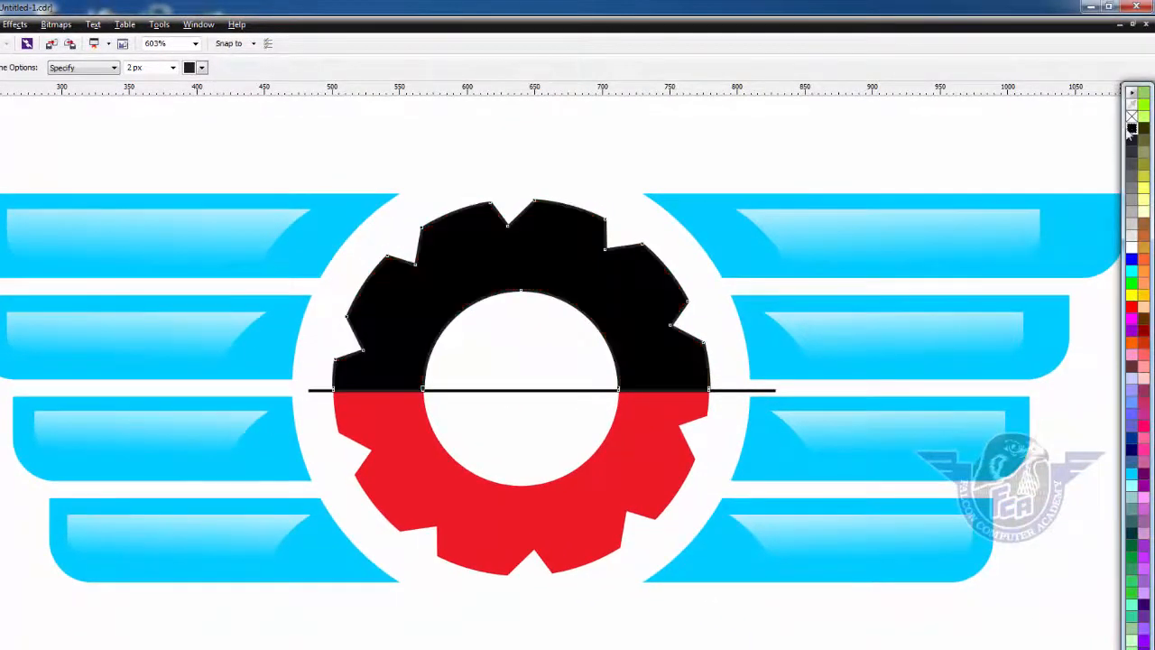
right_click(1132, 115)
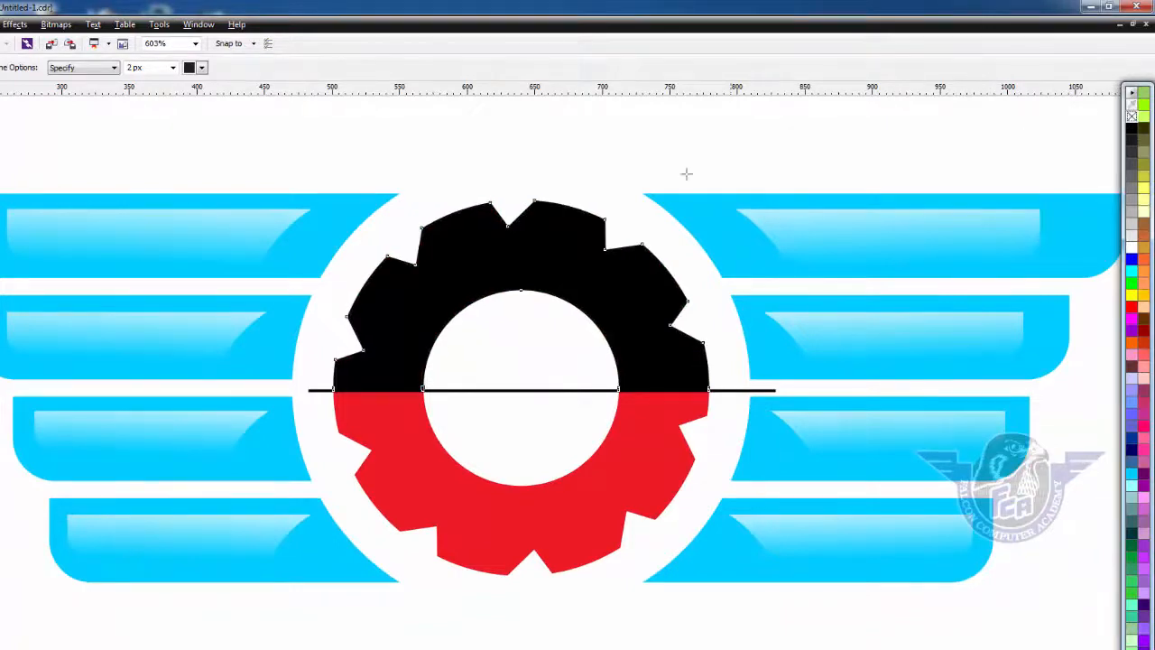
Delete the horizontal dividing line across the gear
key(space)
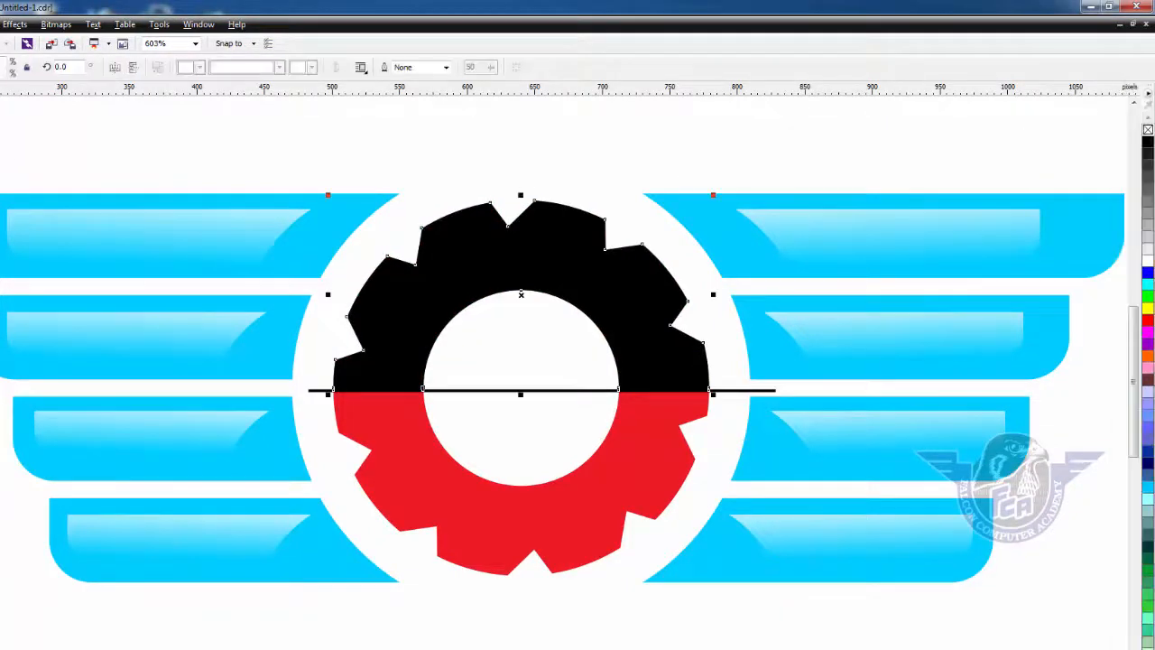
double_click(759, 391)
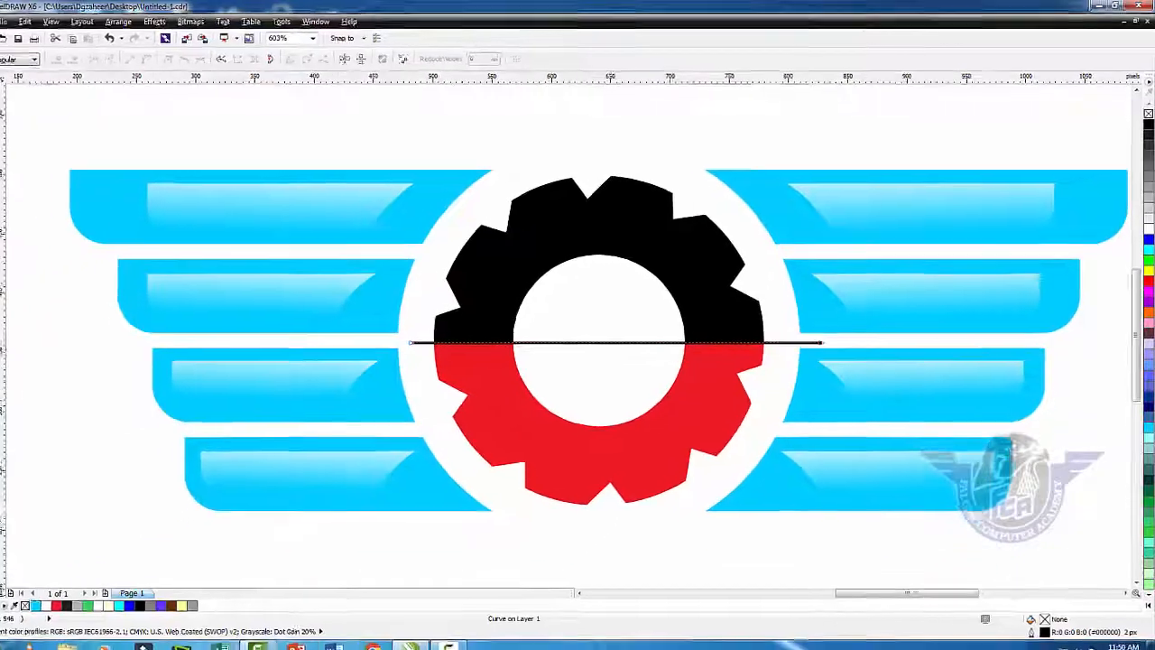
click(9, 82)
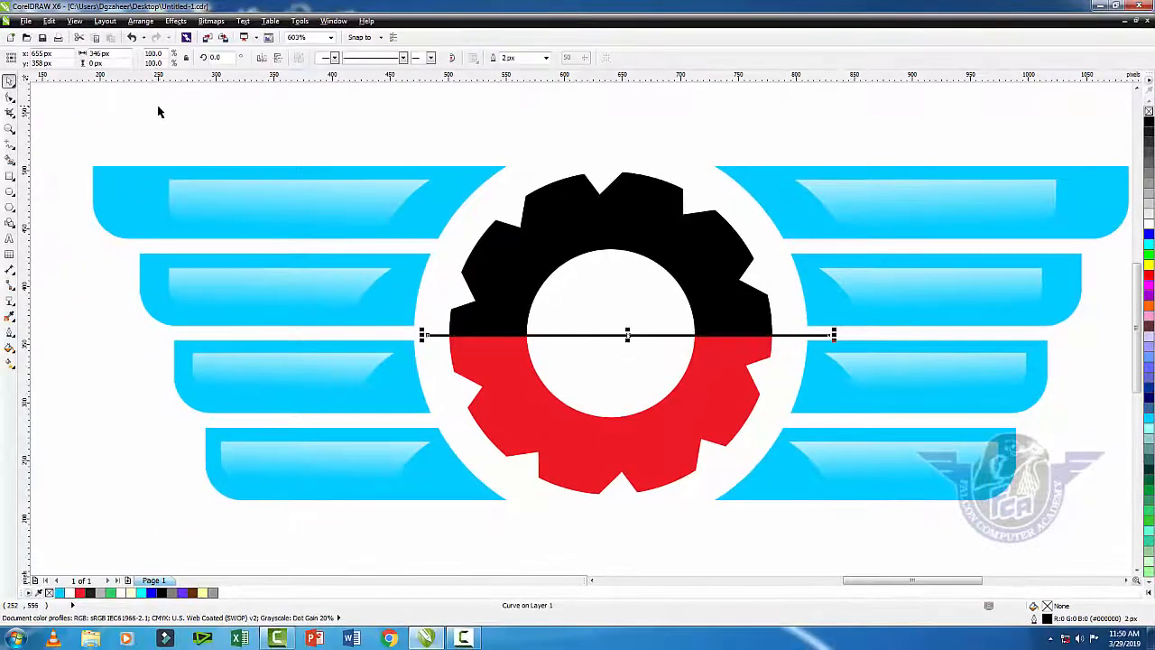
key(Delete)
Add the text "LUCK MOTORS" near the bottom of the wings on the page
key(F3)
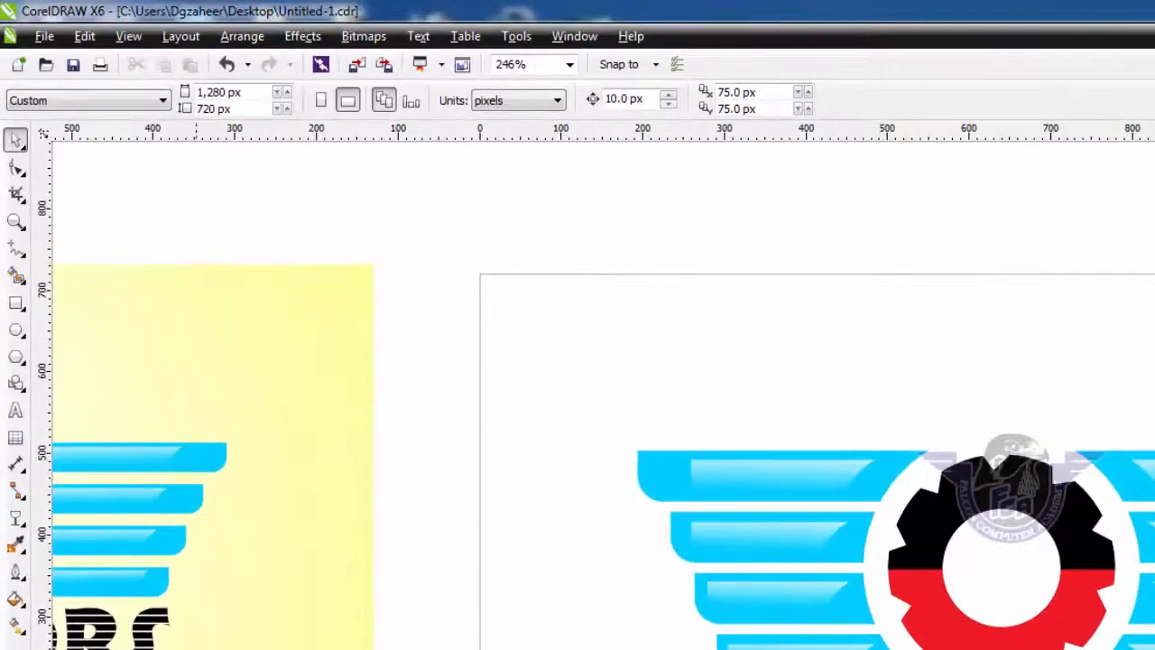
key(F4)
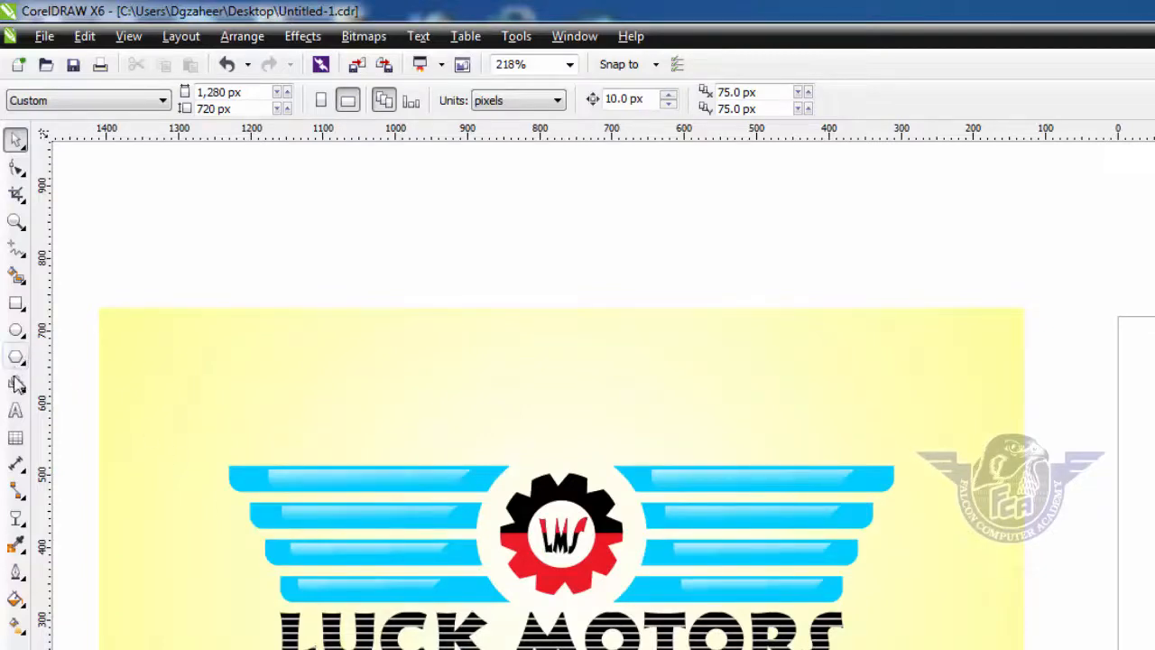
click(17, 412)
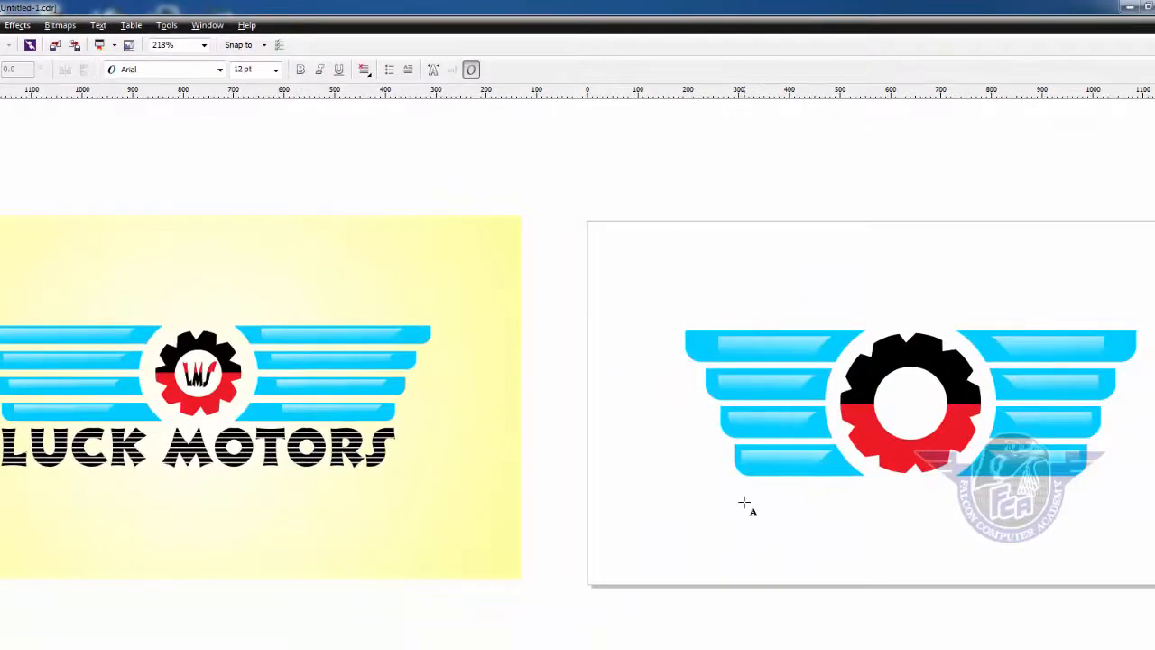
click(745, 503)
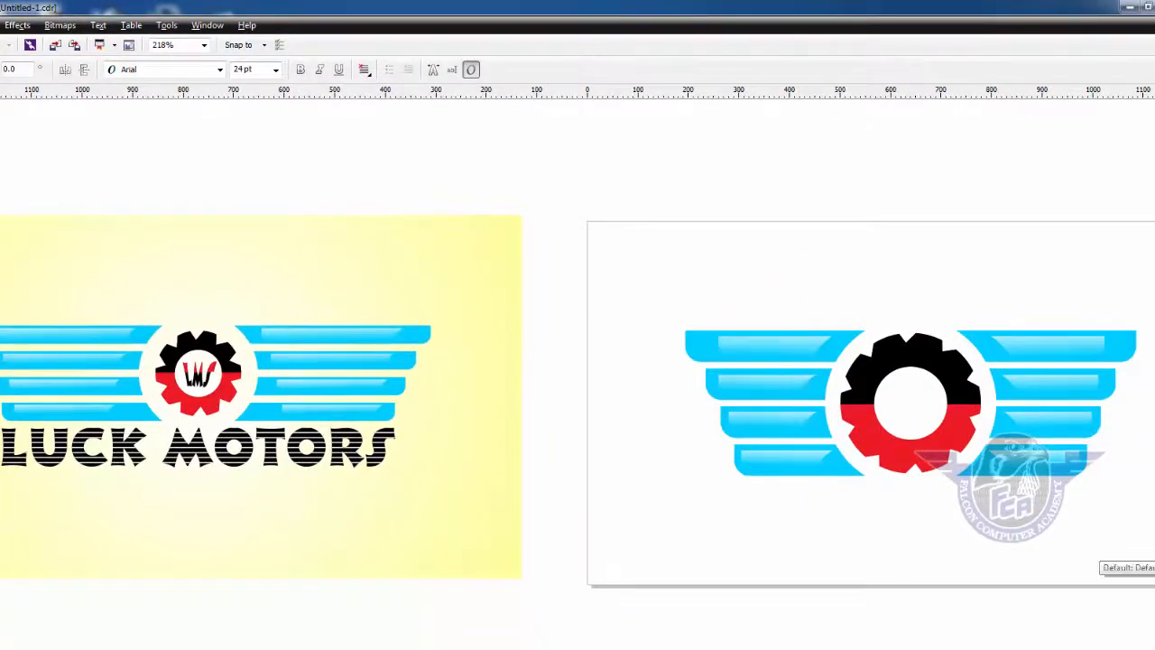
text(LU)
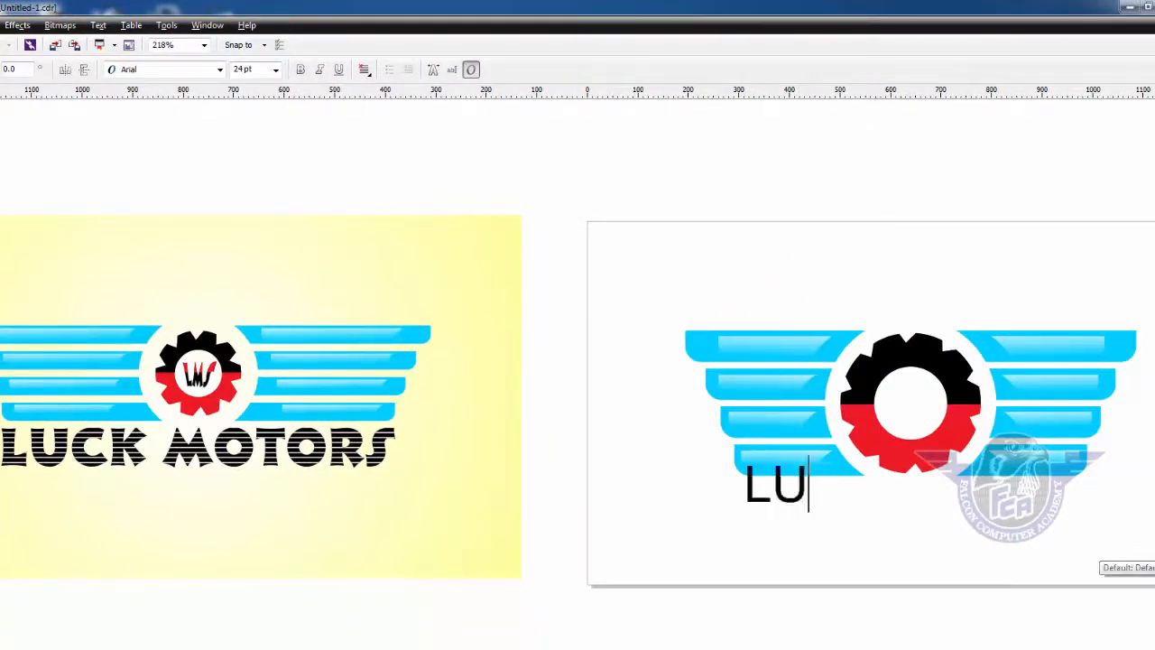
key(BackSpace)
key(BackSpace)
text(LUCK MOTORS)
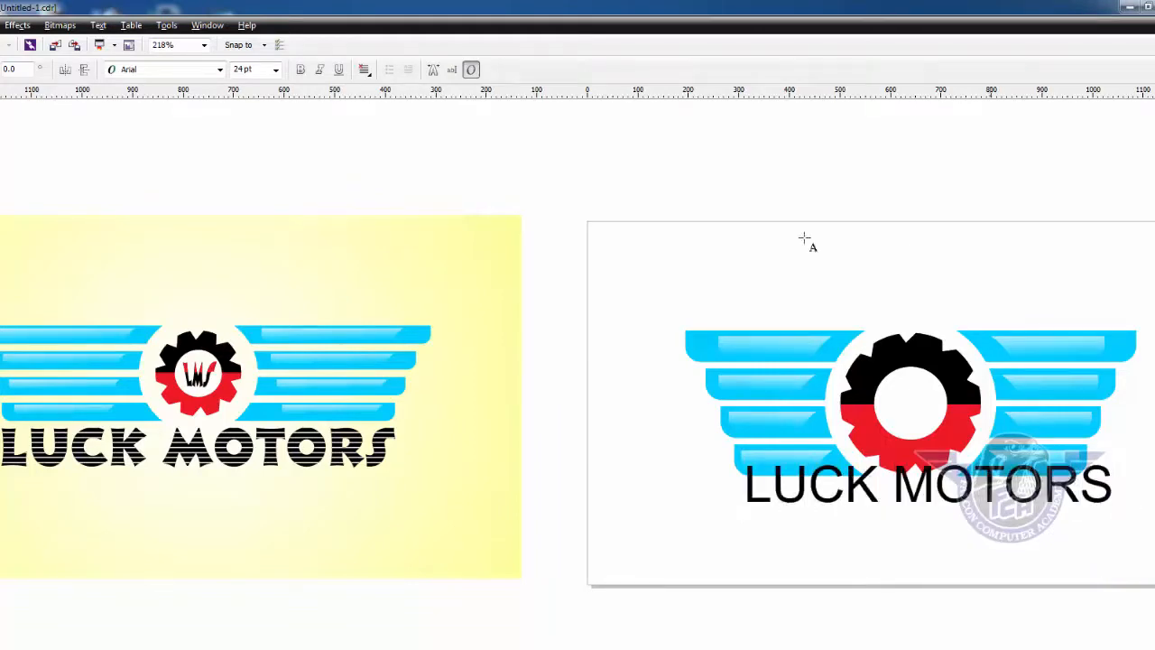
key(ctrl+space)
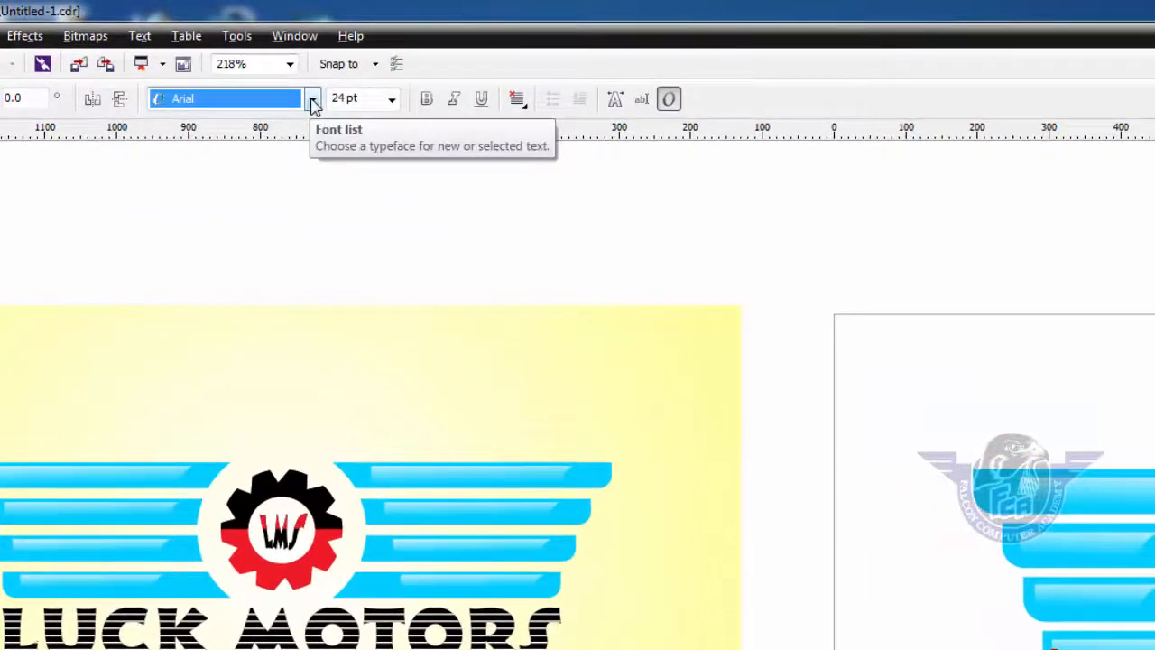
Set the LUCK MOTORS text's font to Ashley Crawford MT Bold
click(312, 100)
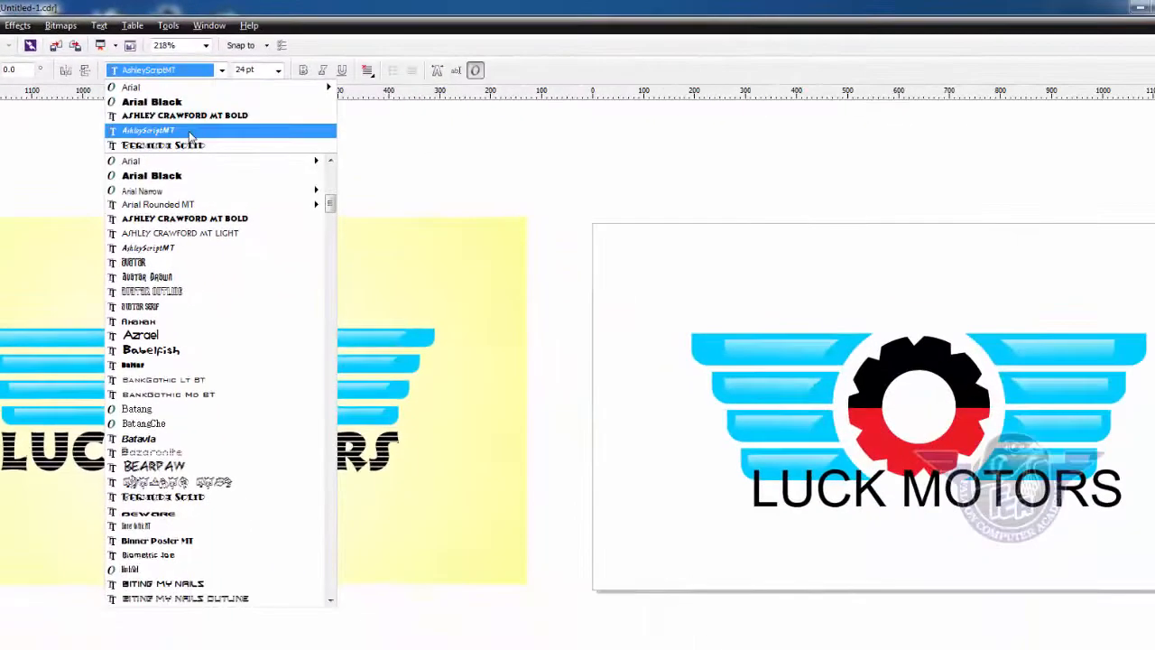
click(196, 122)
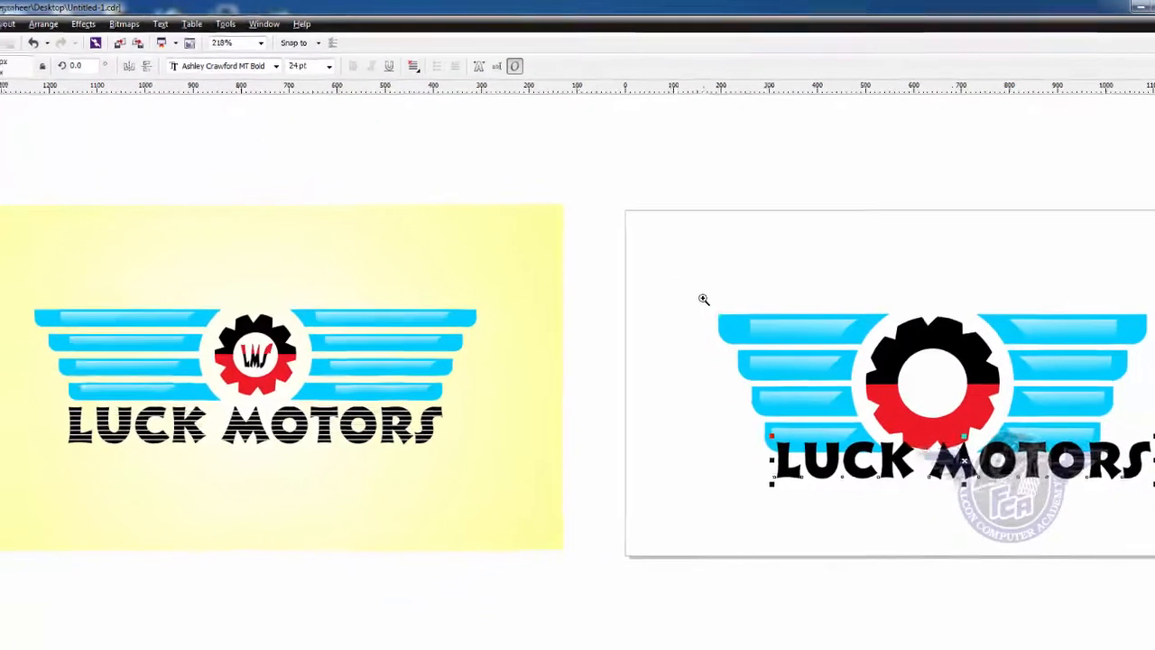
Place vertical guidelines at both outer ends of the lowest wing bars and fit the LUCK MOTORS text between them, about 694 px wide
drag(704, 298, 1145, 518)
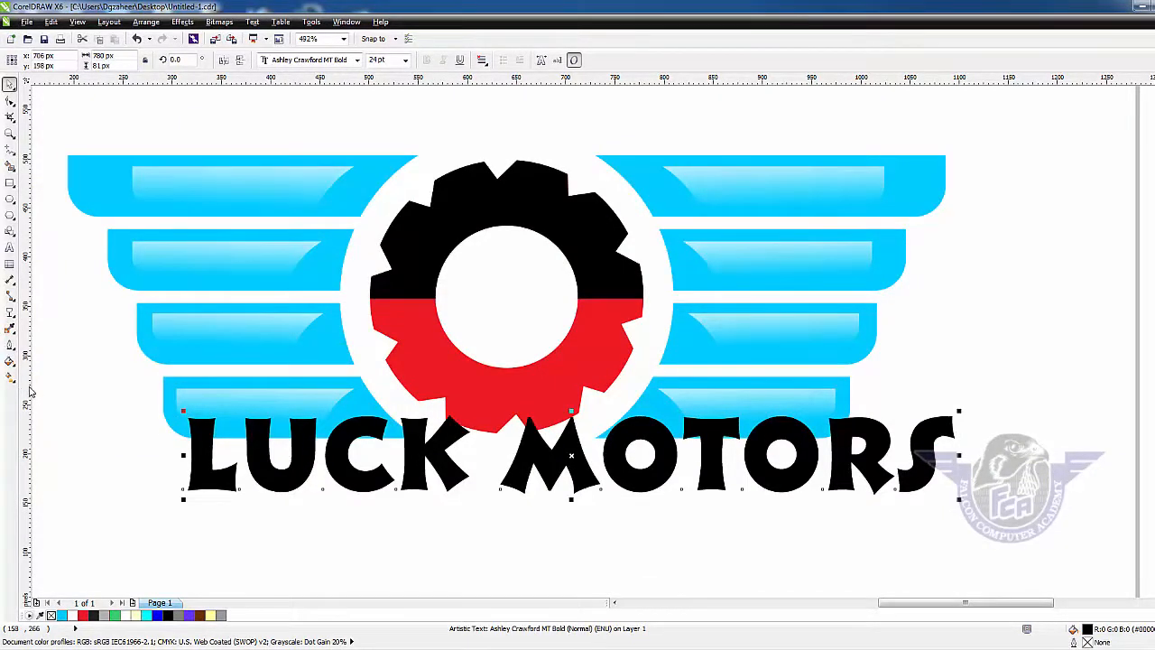
drag(29, 390, 163, 432)
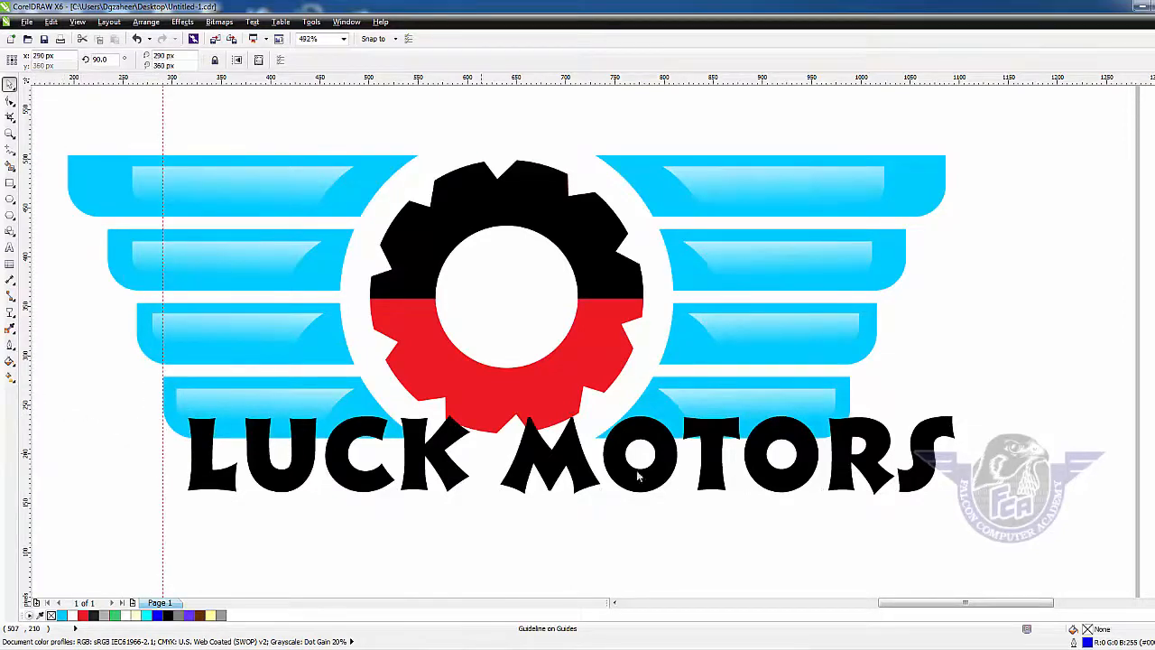
drag(847, 488, 778, 494)
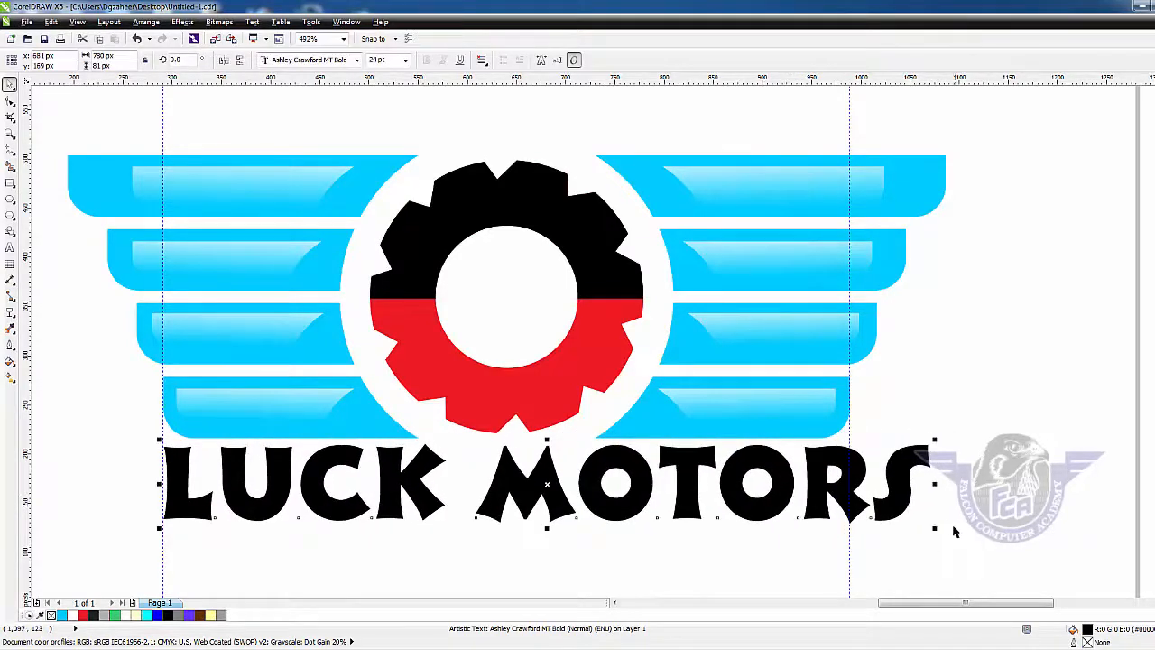
drag(934, 528, 888, 526)
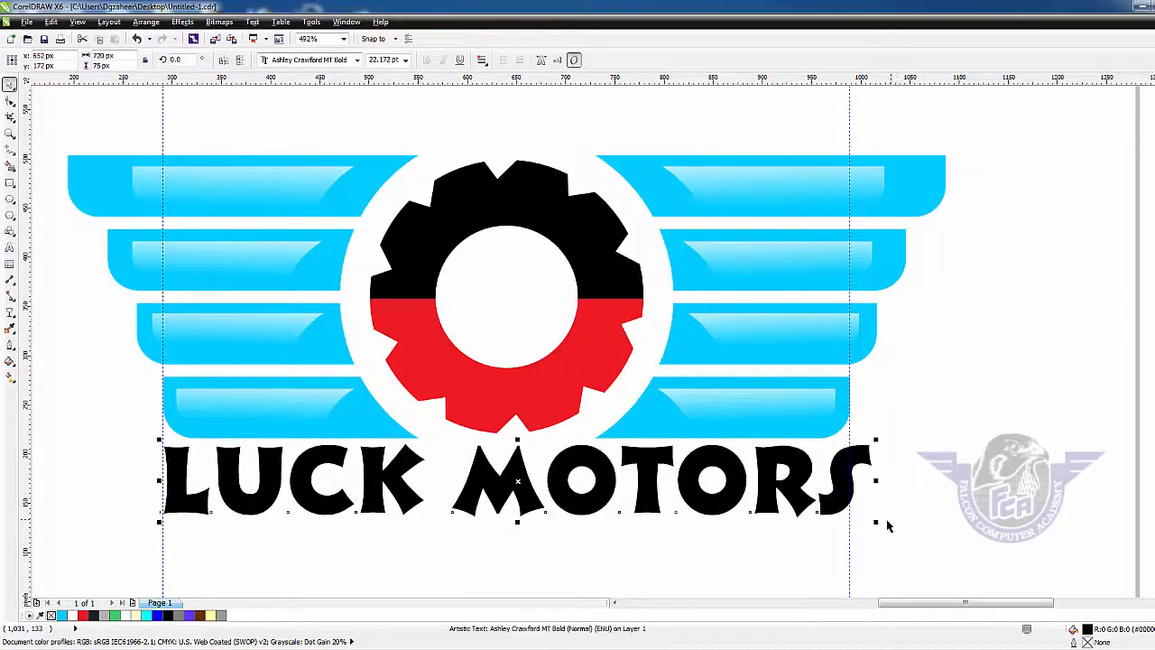
drag(772, 424, 904, 544)
mouse_move(739, 476)
mouse_down()
mouse_move(704, 454)
mouse_move(729, 467)
mouse_up()
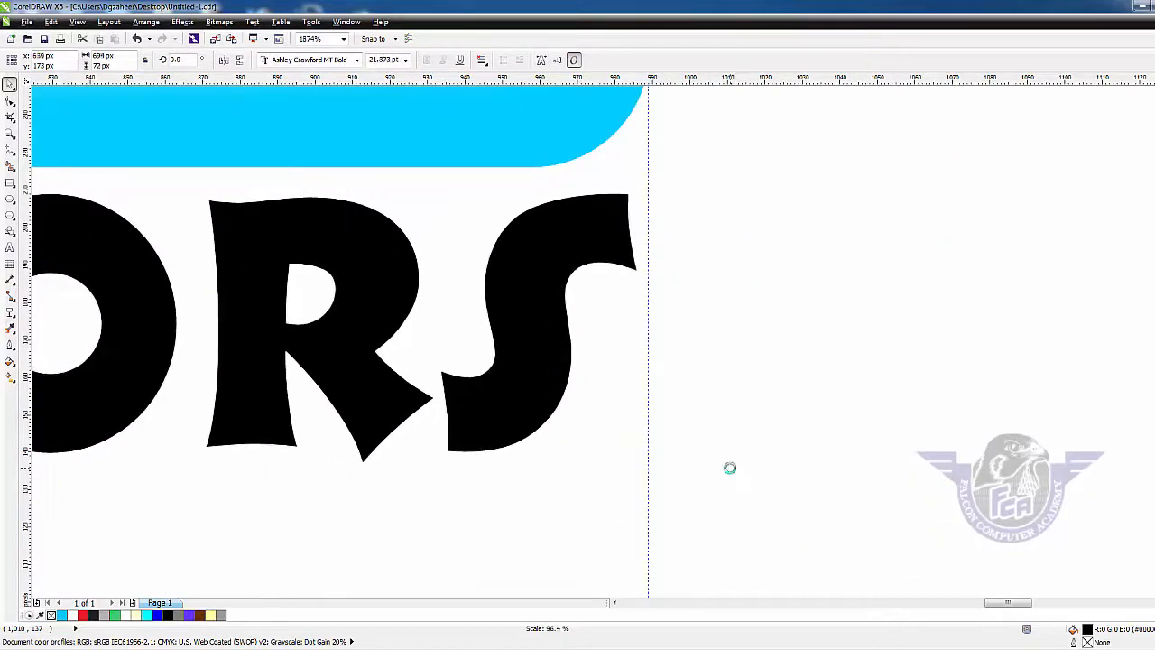
Delete both vertical guidelines at the ends of the lettering
key(F4)
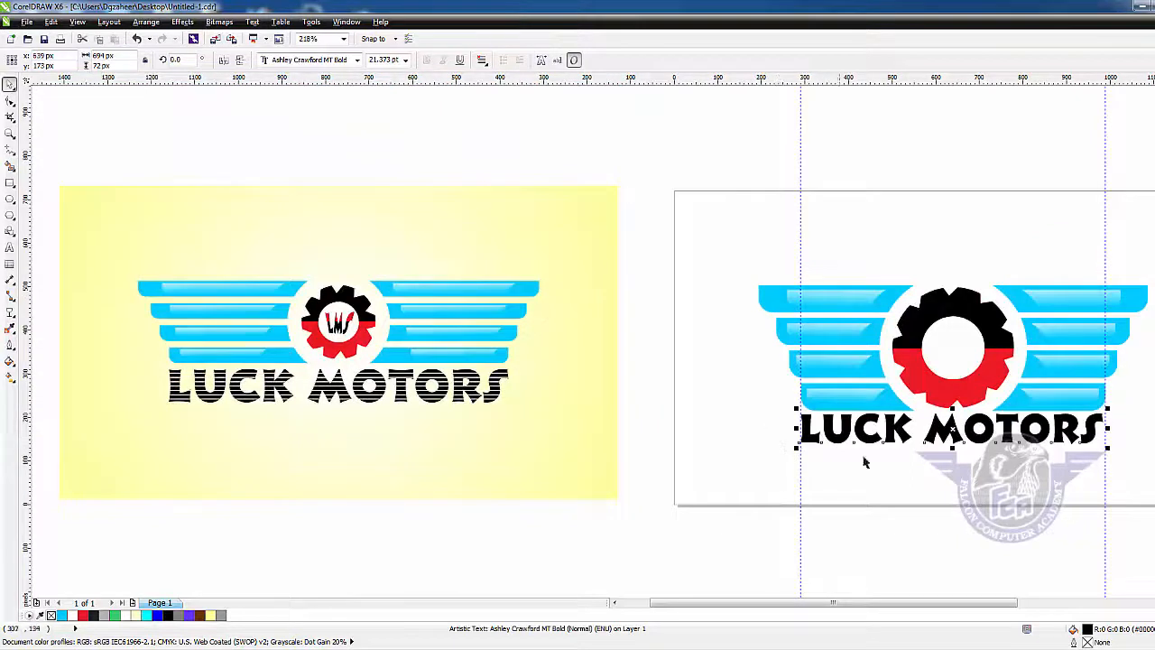
click(801, 476)
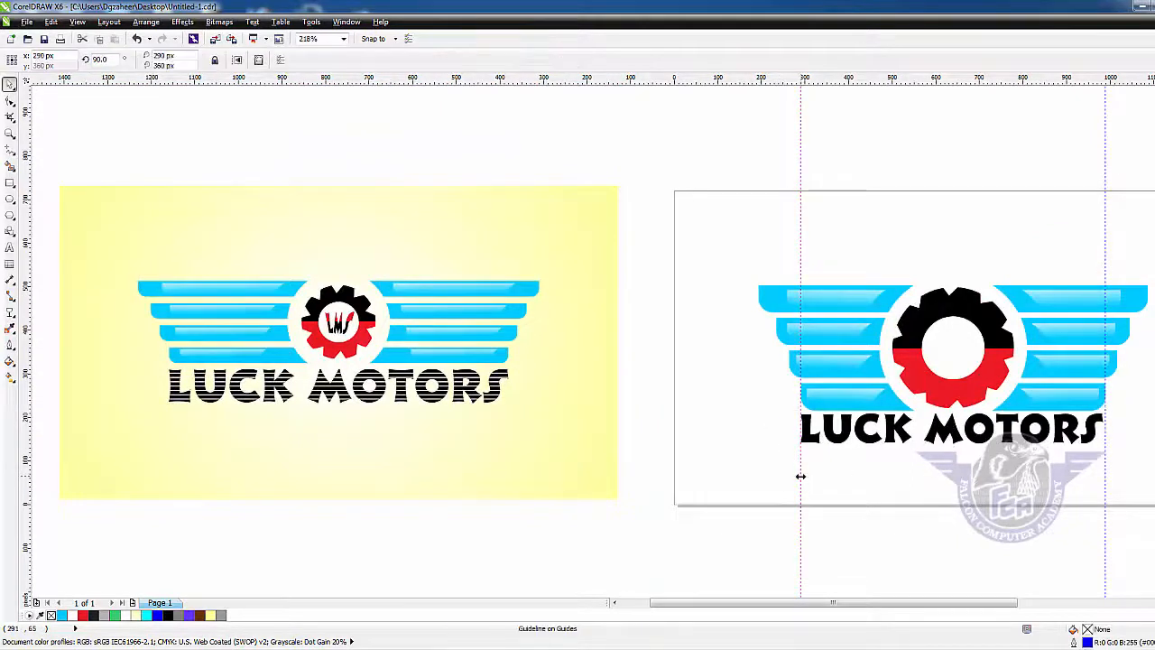
key(Delete)
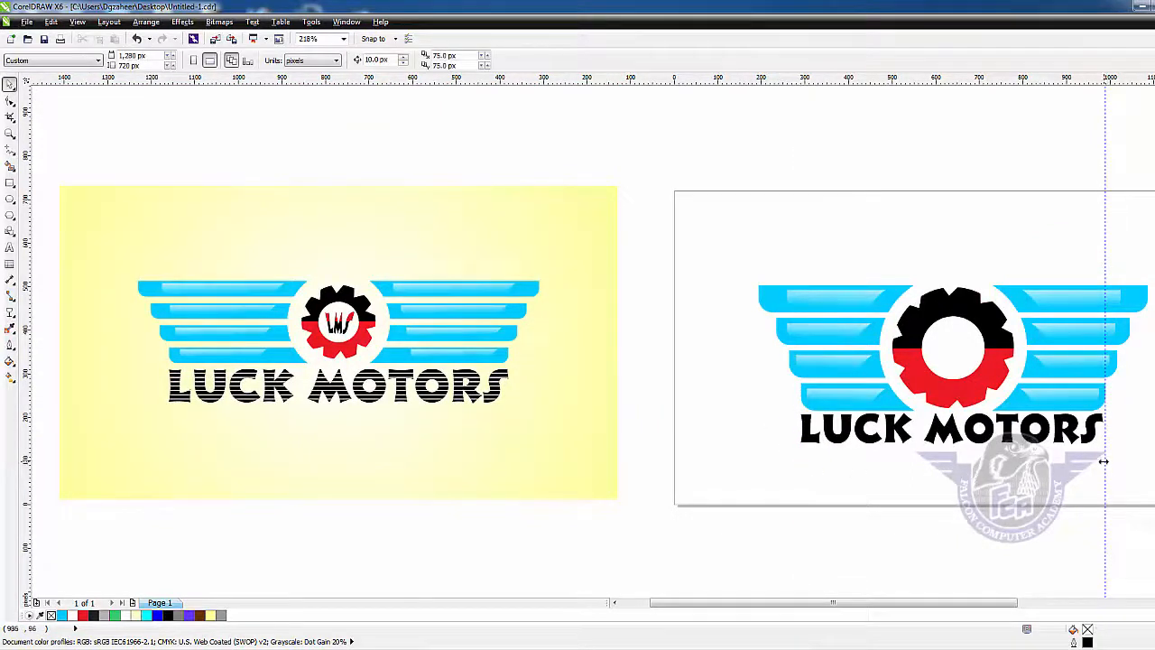
click(1102, 461)
key(Delete)
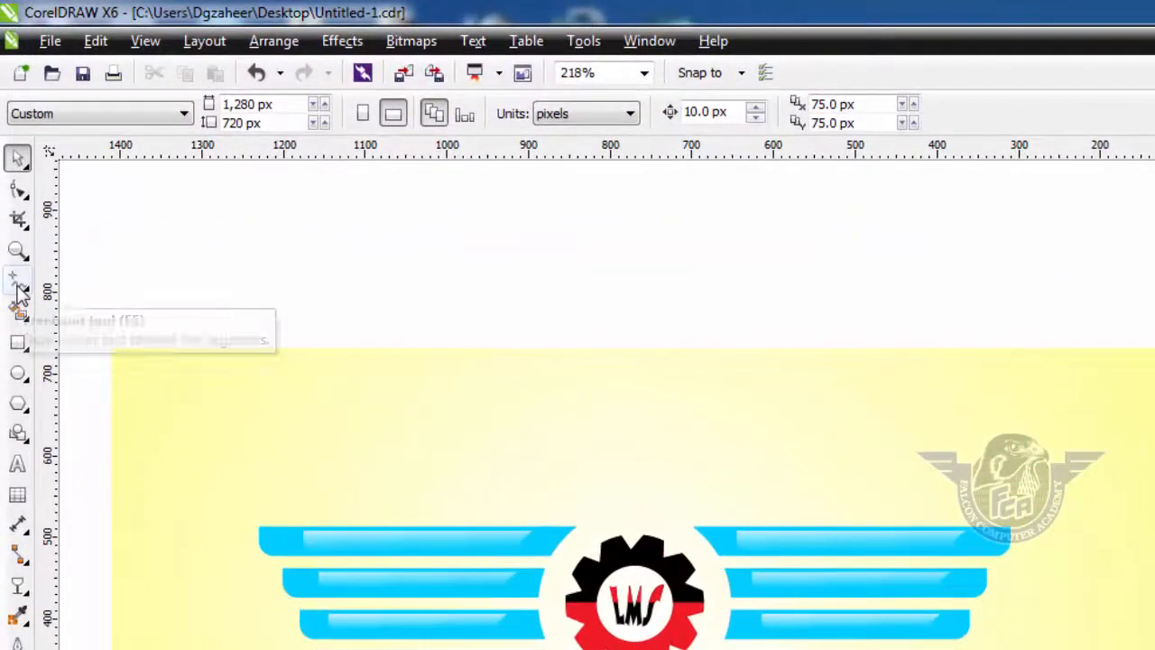
Draw a horizontal line about 957 px long below the lettering and place a copy about 130 px beneath it
click(13, 182)
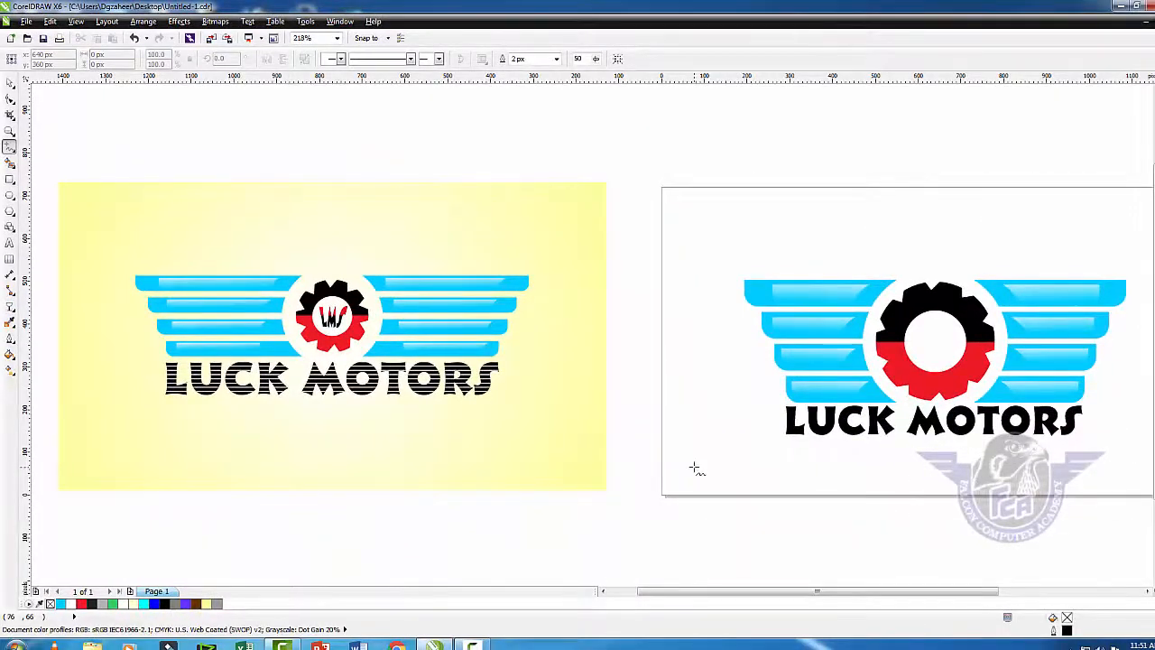
click(695, 467)
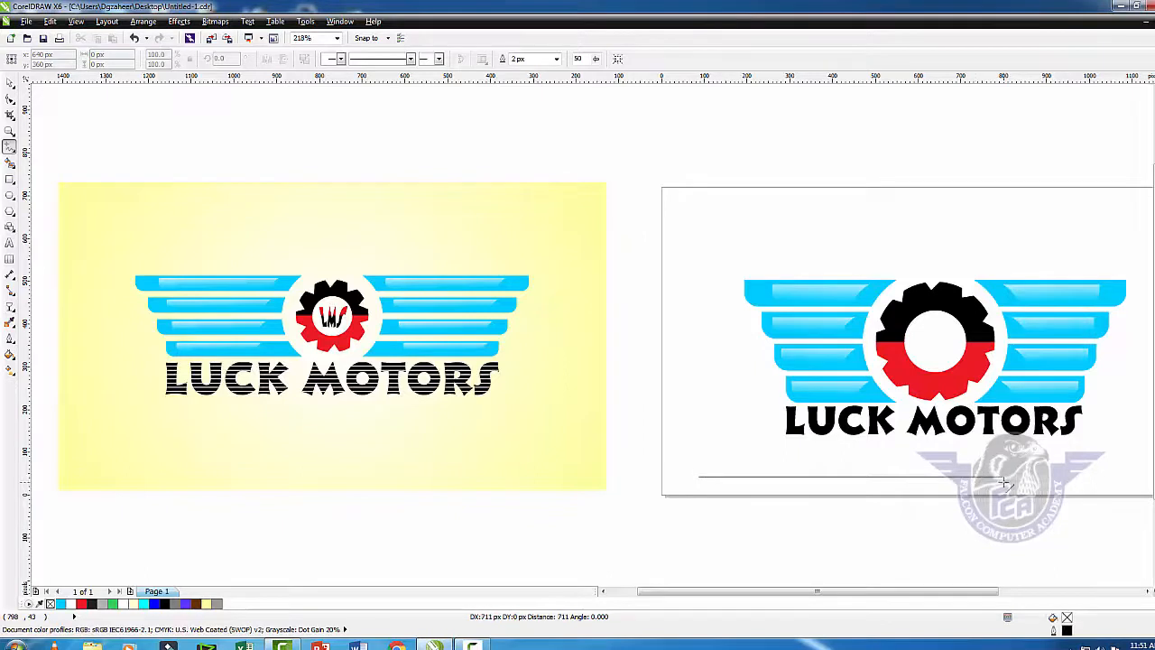
click(1110, 478)
click(10, 82)
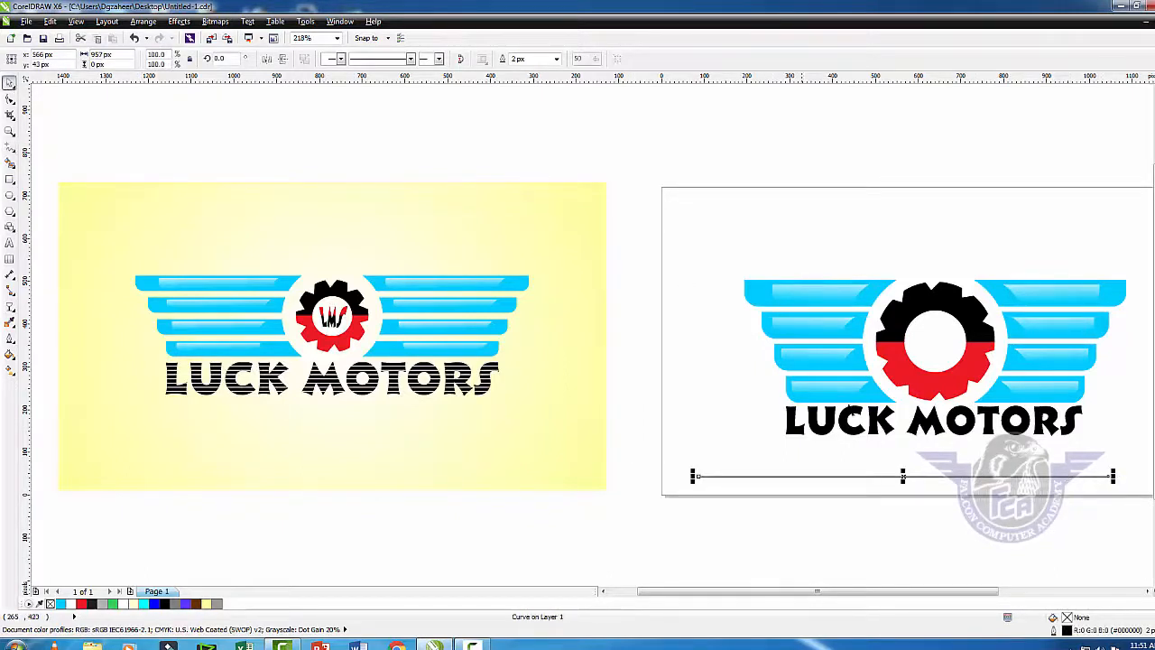
drag(903, 476, 899, 532)
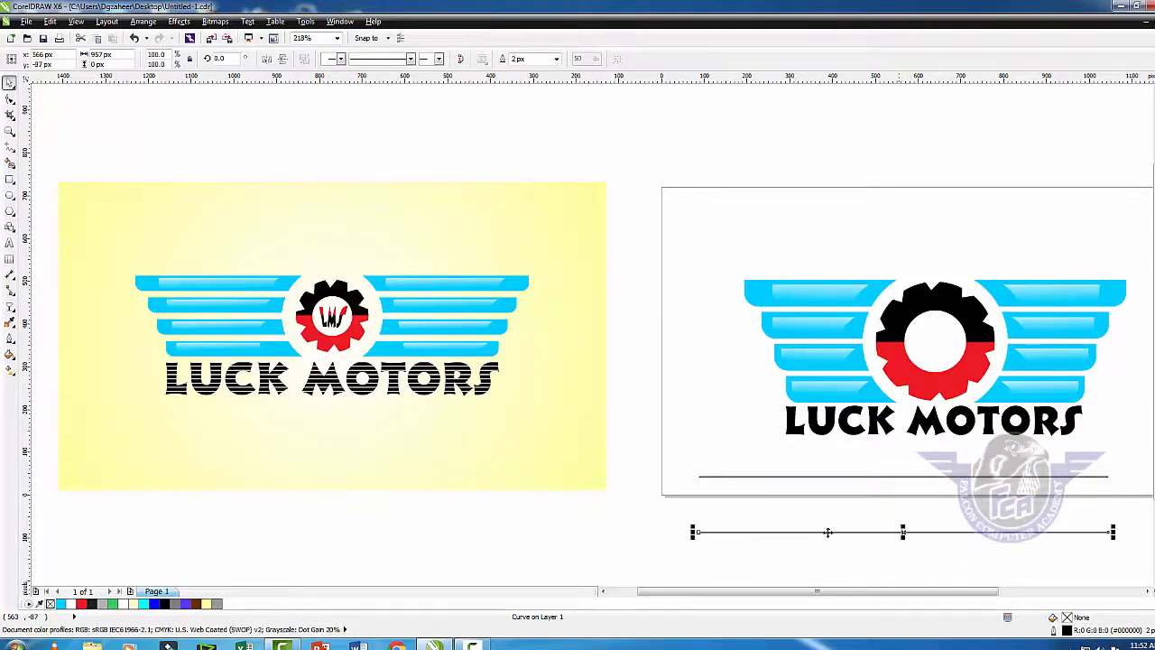
Blend the two horizontal lines together using 8 blend steps
drag(645, 455, 1029, 571)
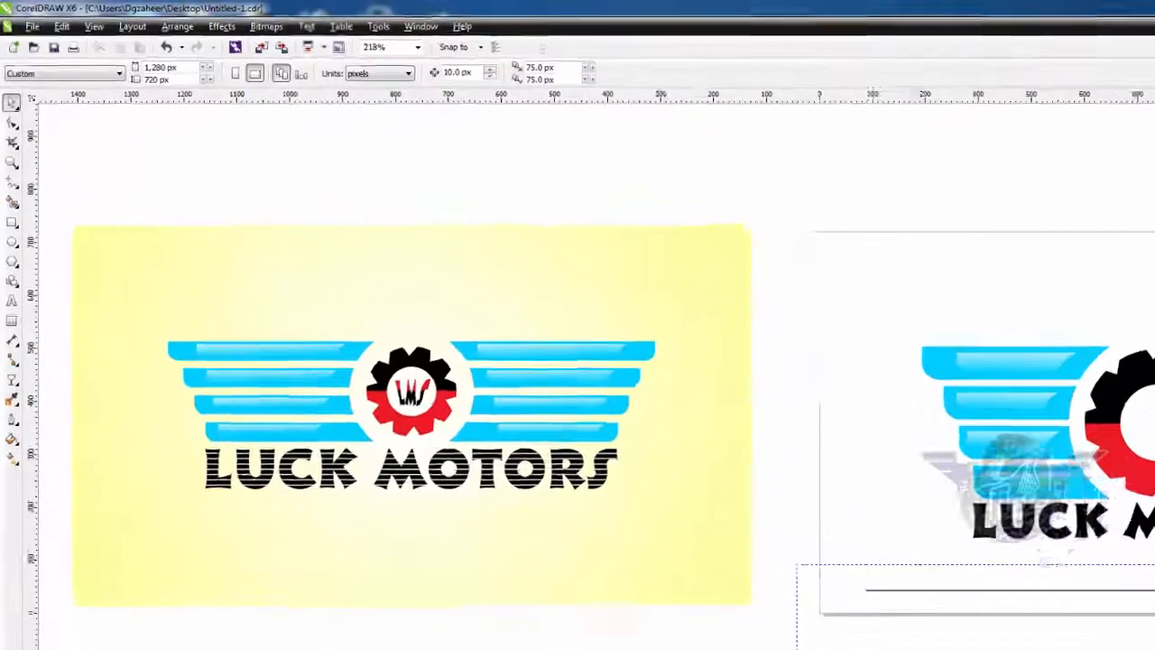
drag(1154, 649, 1154, 649)
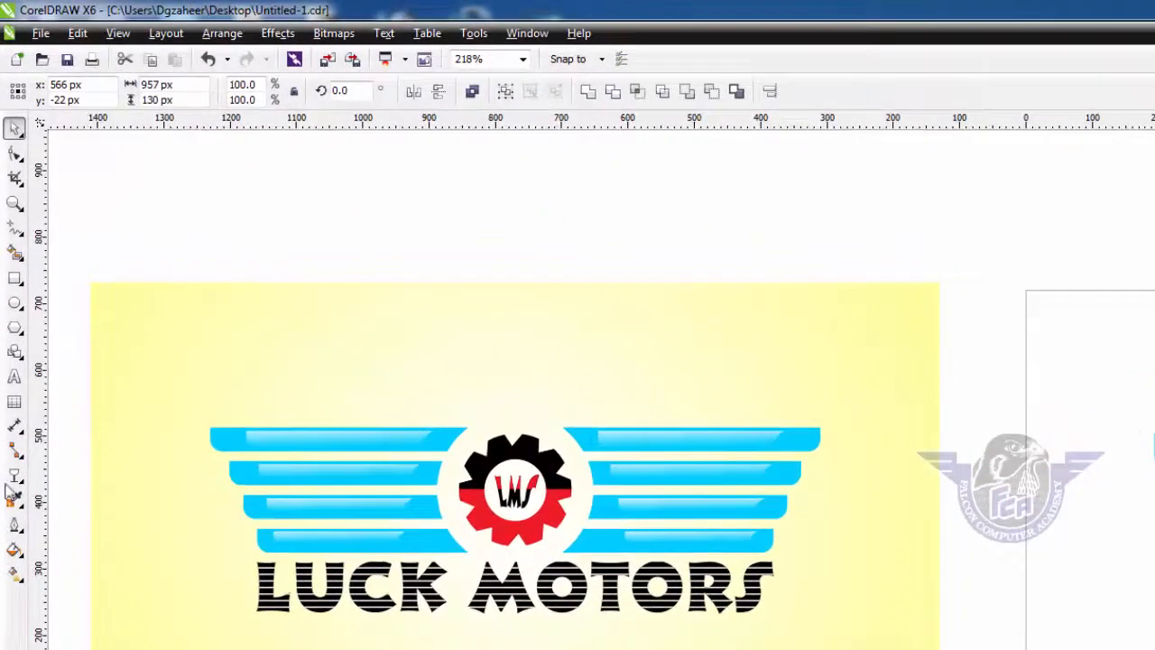
click(18, 487)
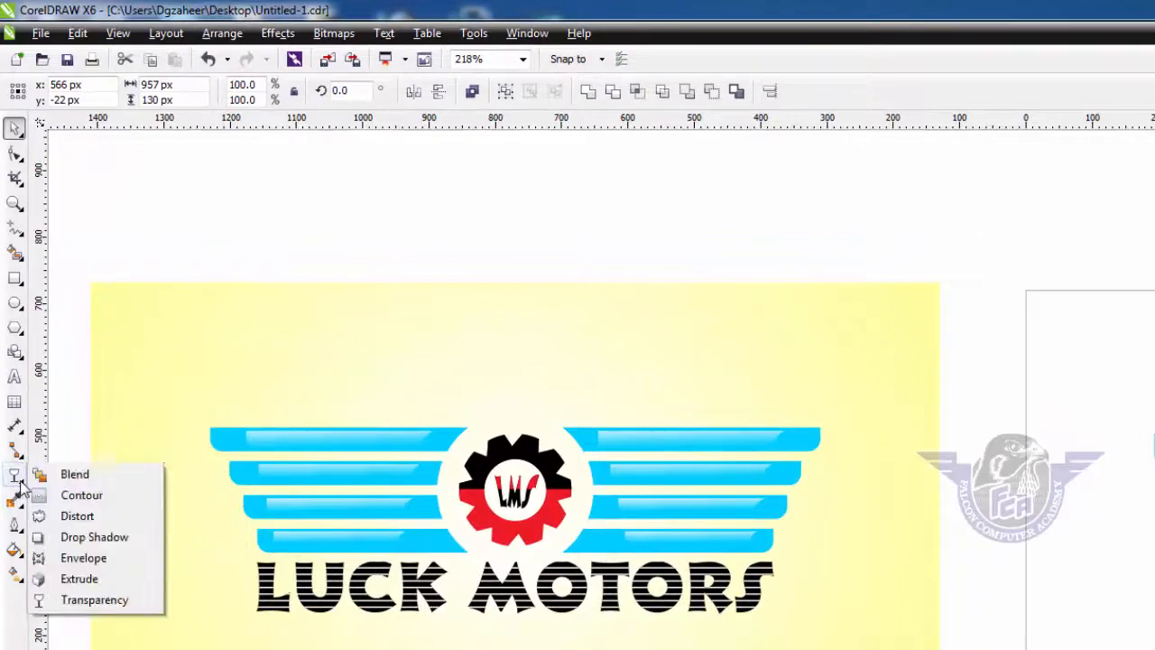
click(63, 472)
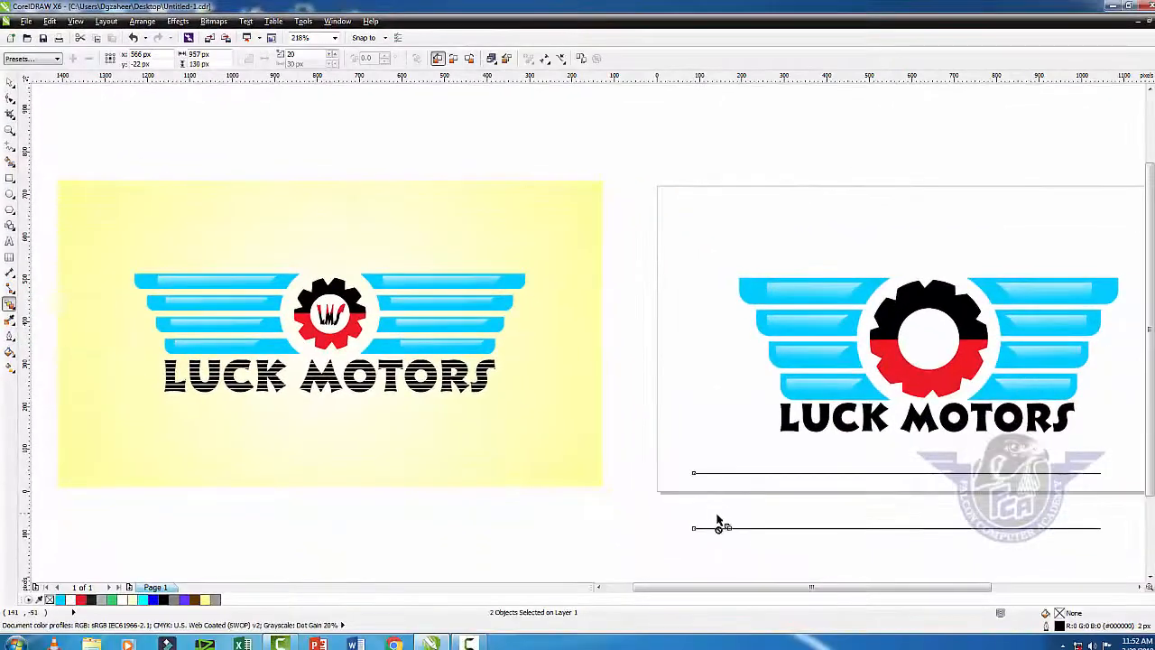
drag(722, 533, 866, 477)
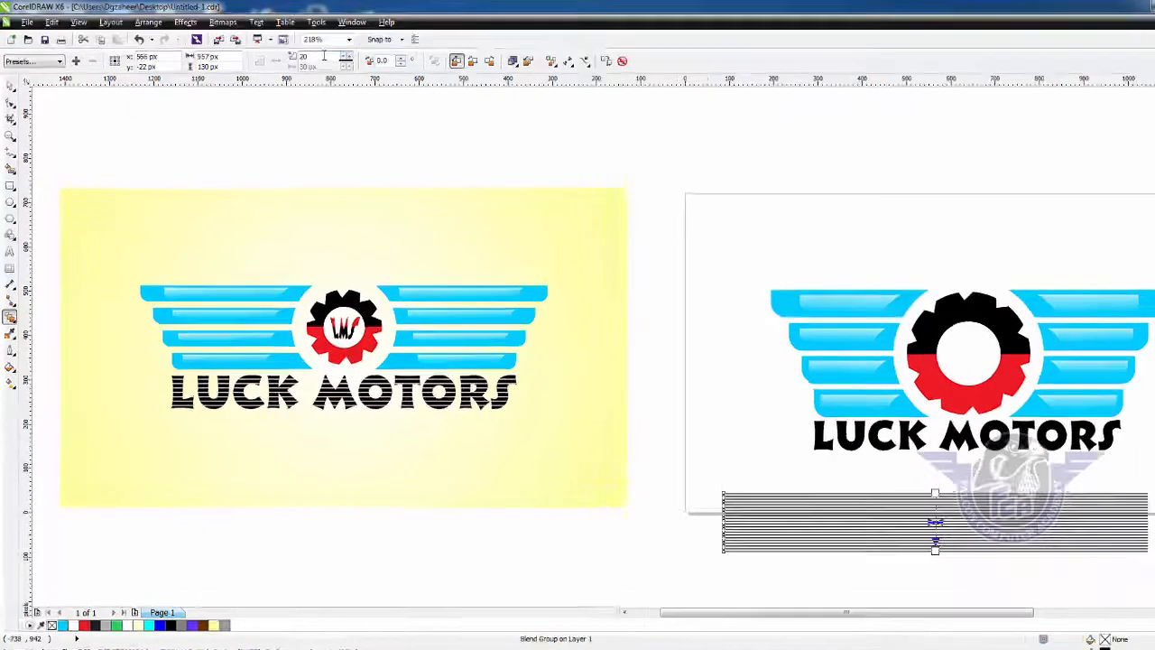
drag(312, 53, 275, 56)
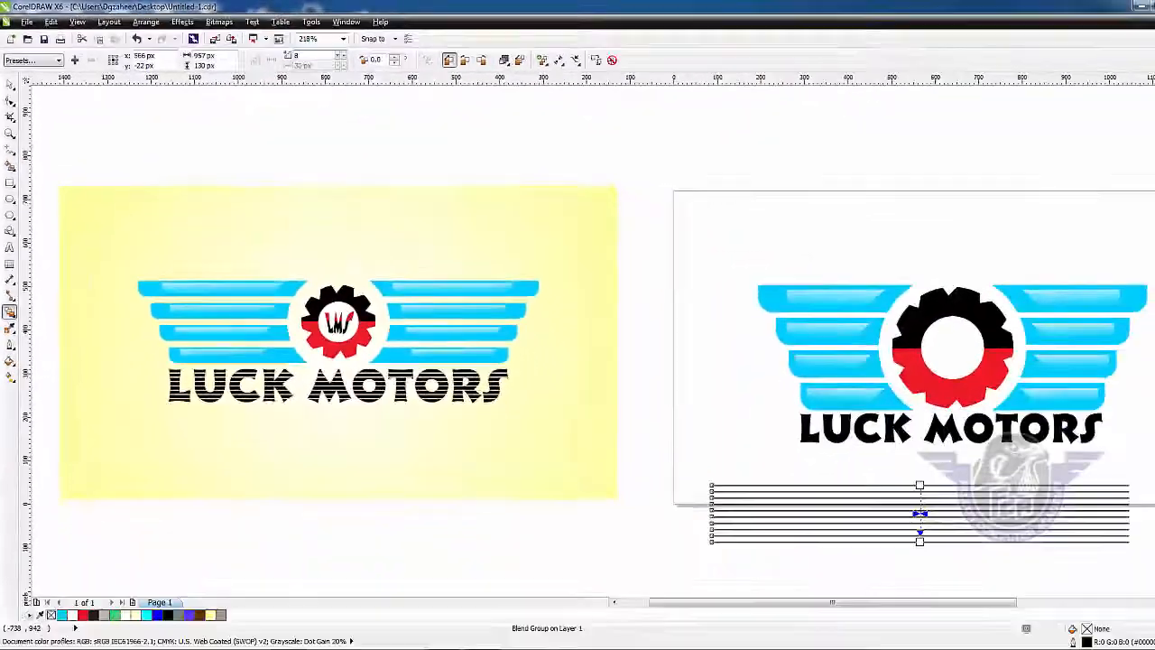
text(8)
key(Return)
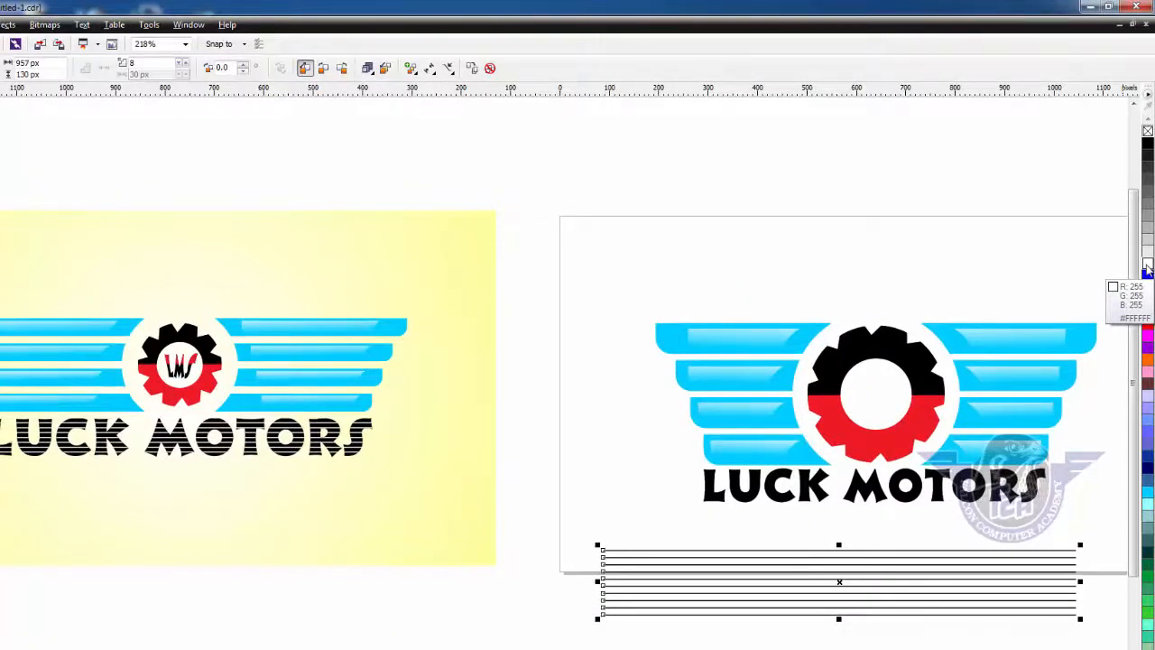
Give the blended lines a white outline and PowerClip them inside the LUCK MOTORS text
right_click(1148, 268)
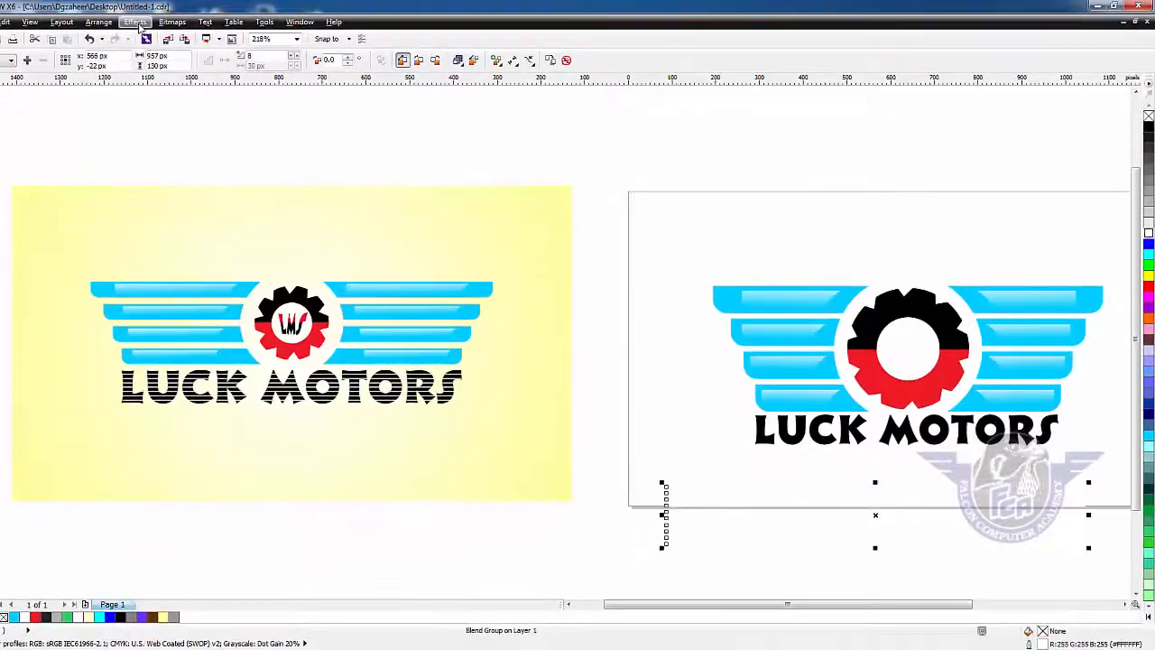
click(137, 24)
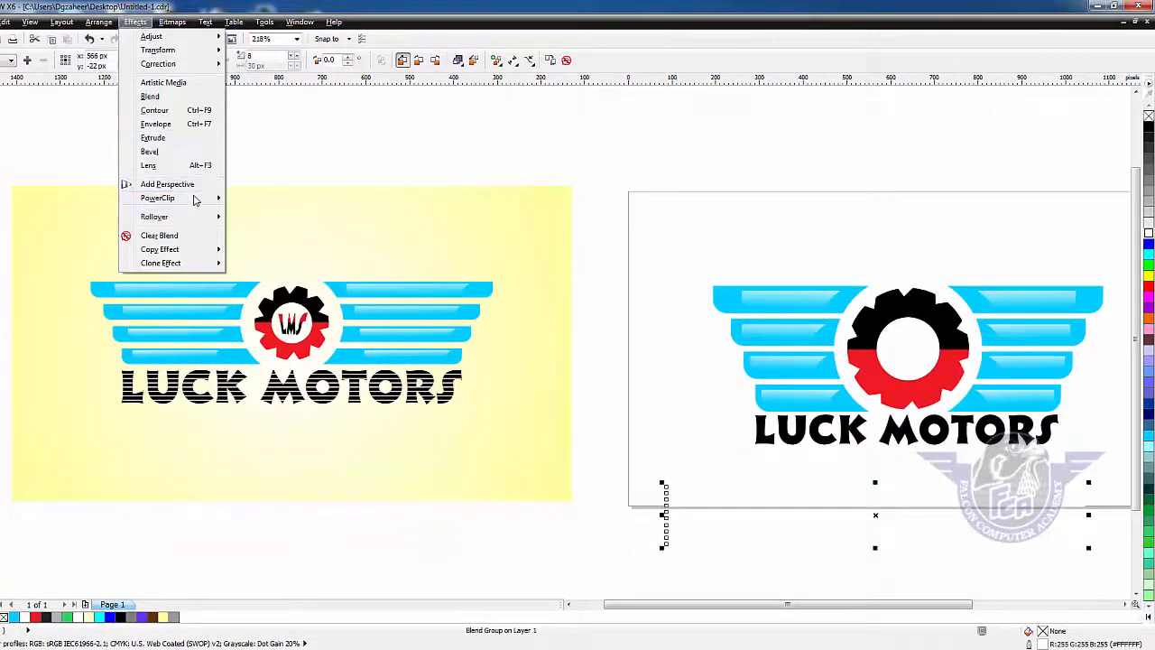
mouse_move(194, 200)
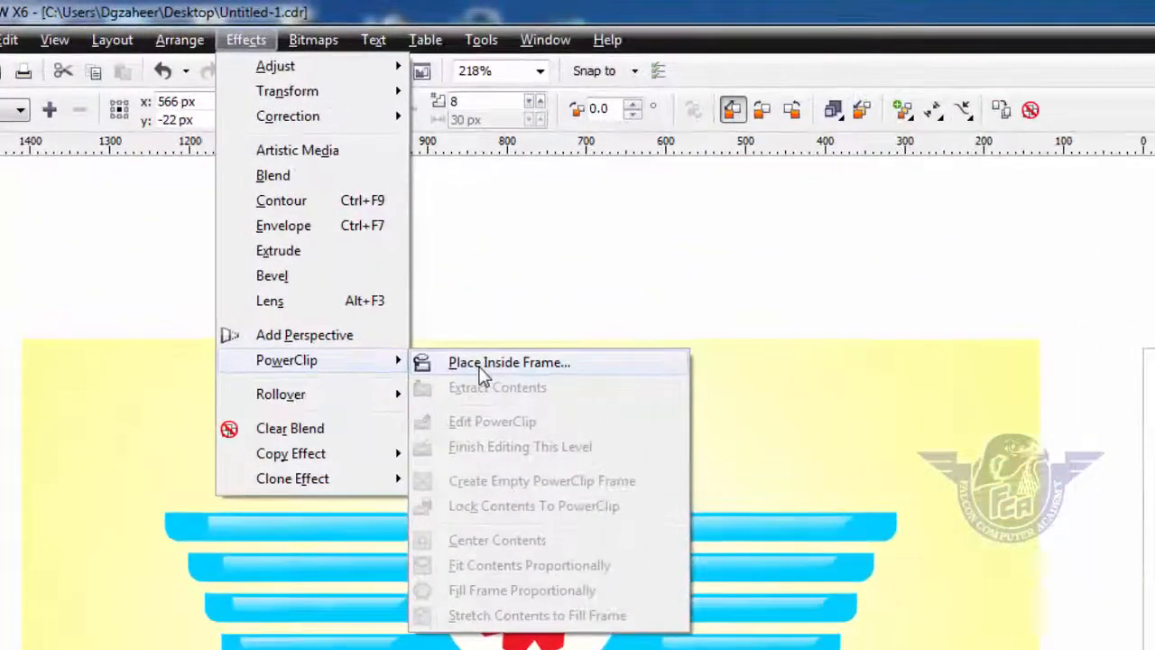
click(483, 364)
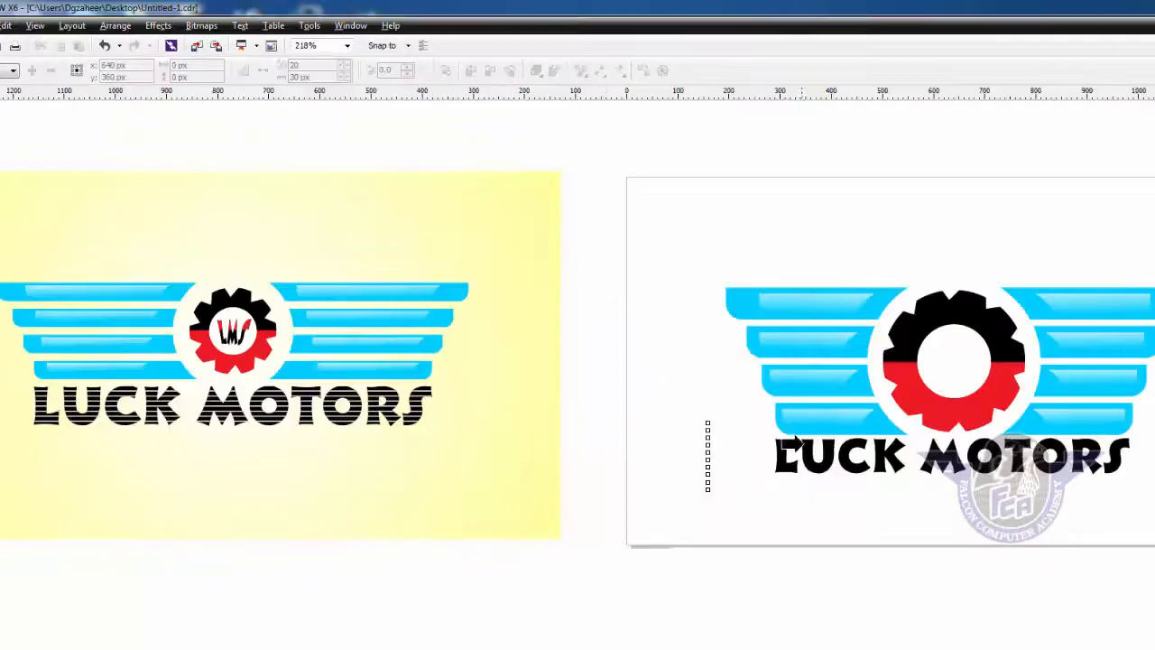
click(790, 449)
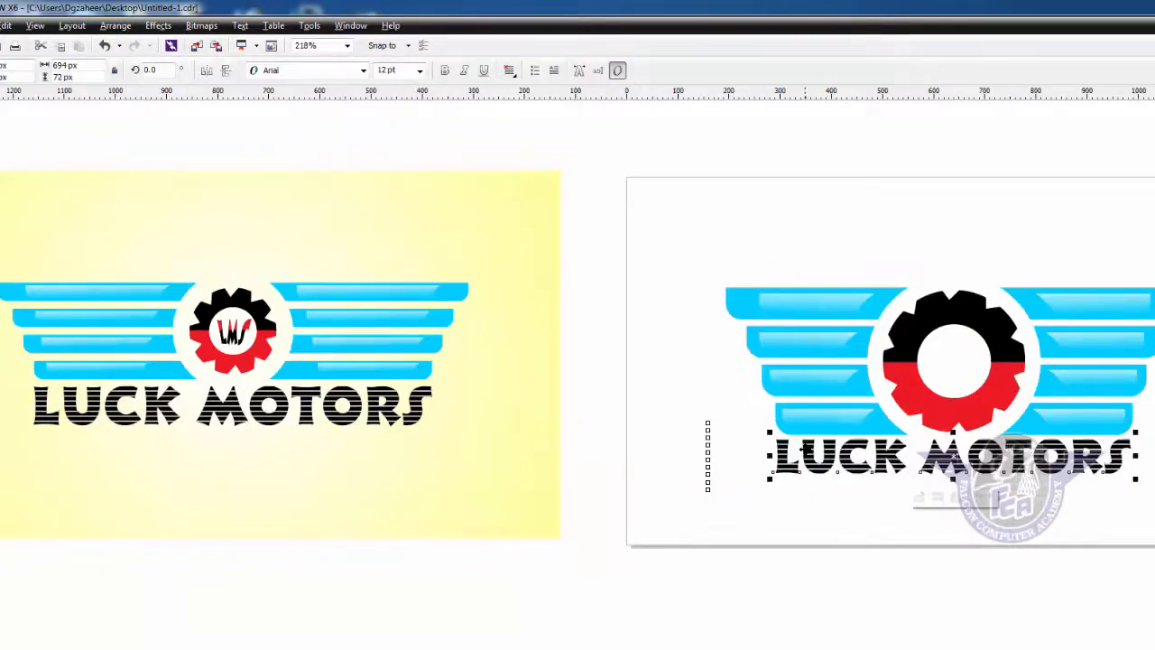
click(905, 555)
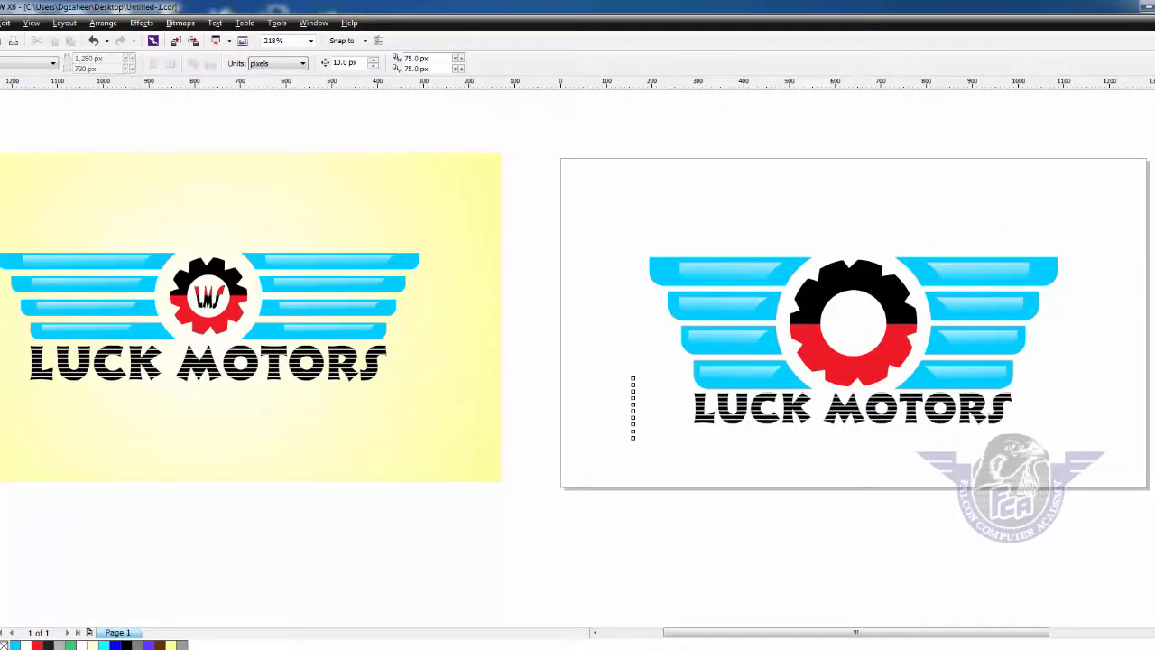
Check the lettering inside the reference gear and add the text "LMS" beside the wings at the page's right edge
drag(201, 288, 279, 348)
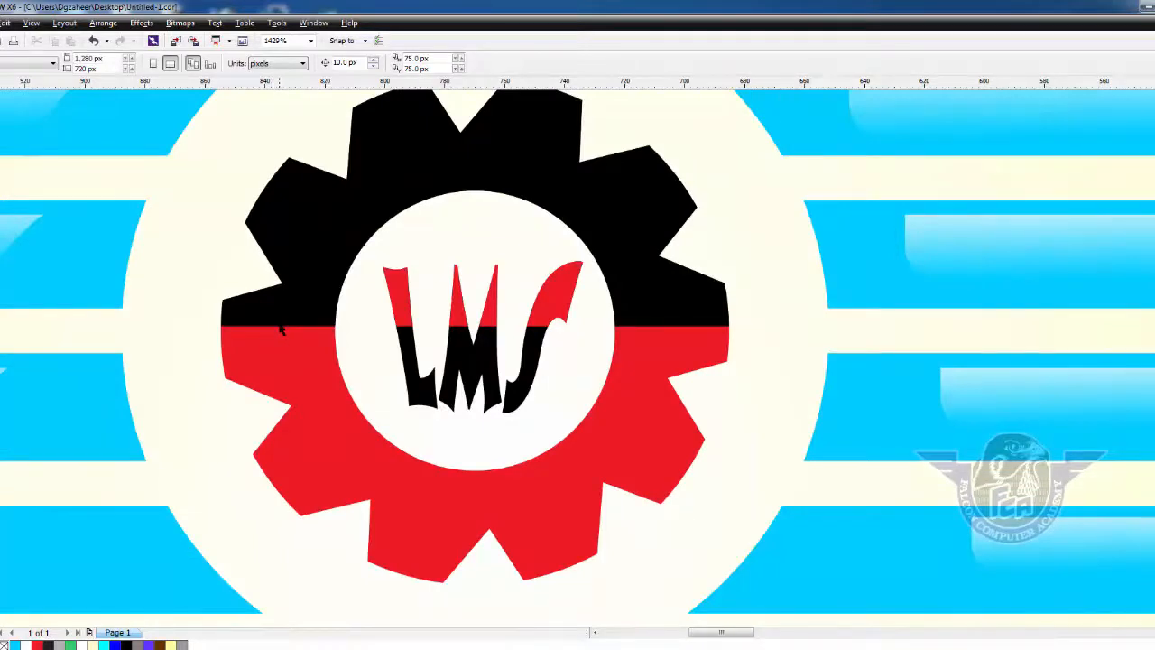
key(F3)
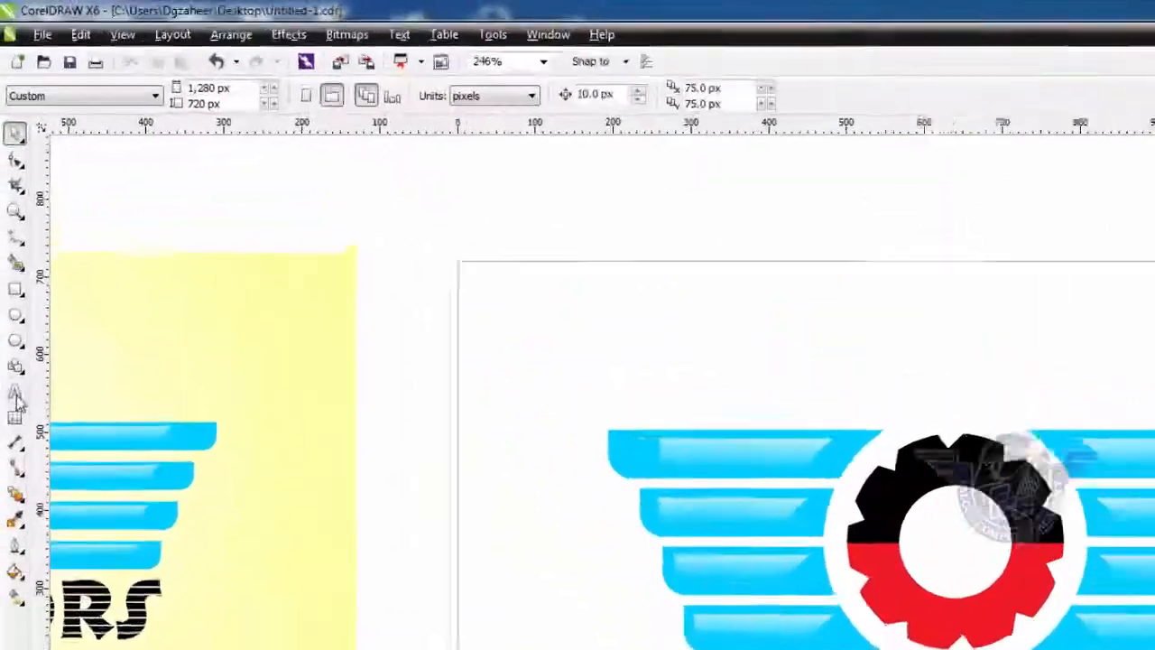
key(F8)
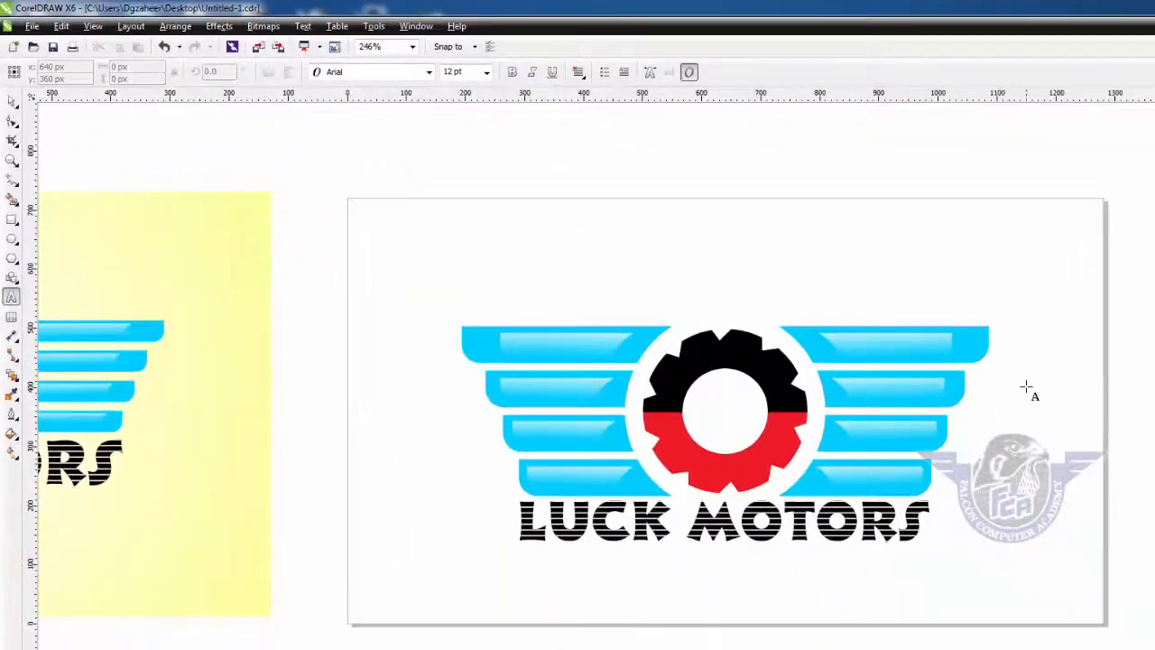
click(1026, 388)
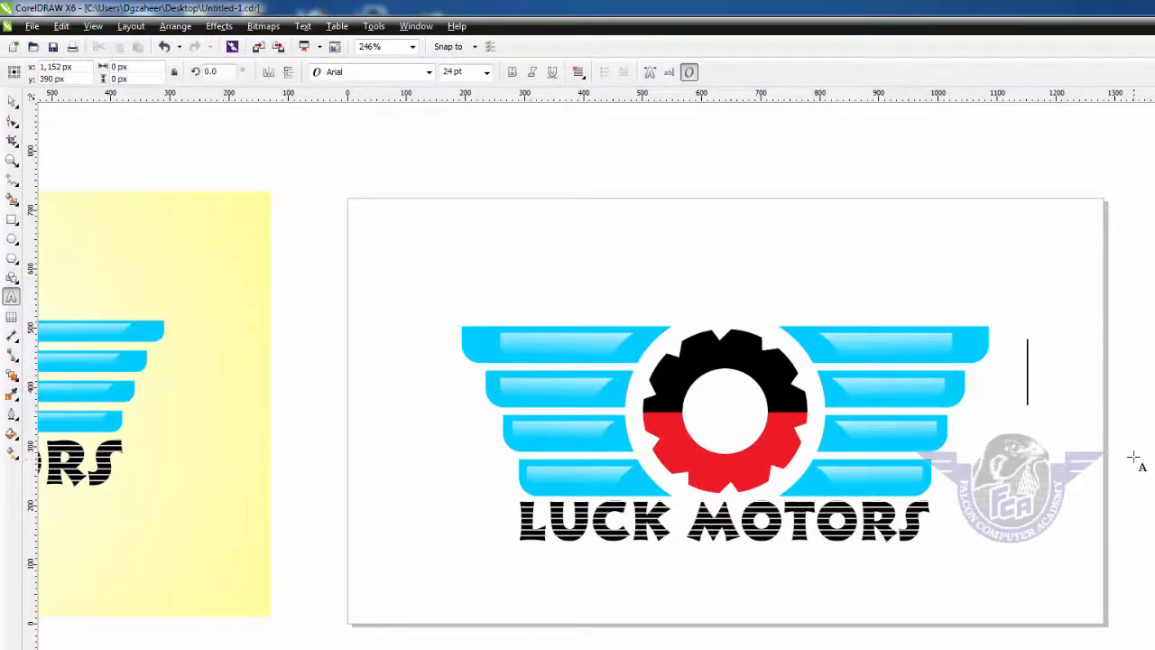
text(LMS)
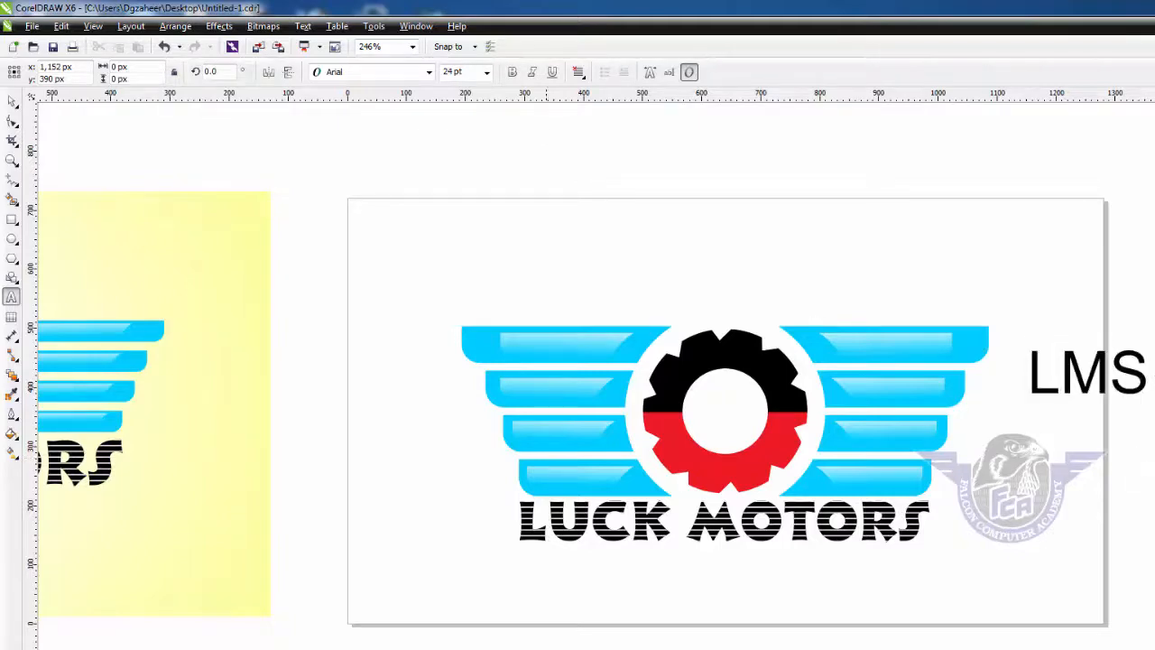
key(Escape)
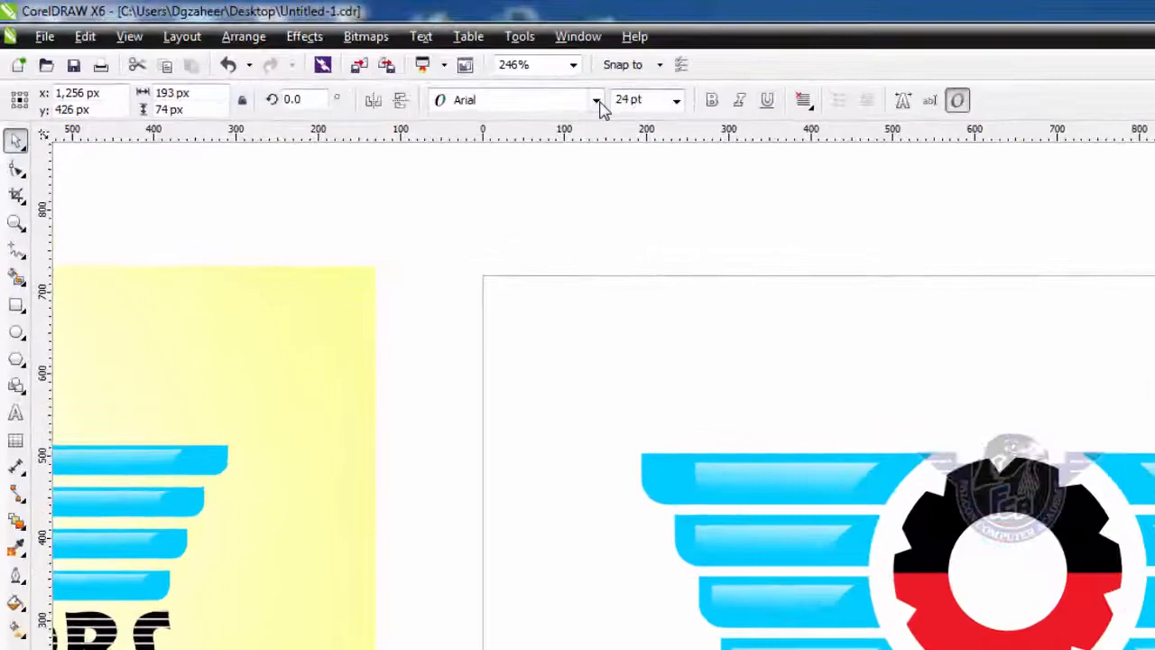
Set the LMS text in Ashley Crawford MT Bold at about 12.5 pt and center it on the page inside the gear
click(597, 100)
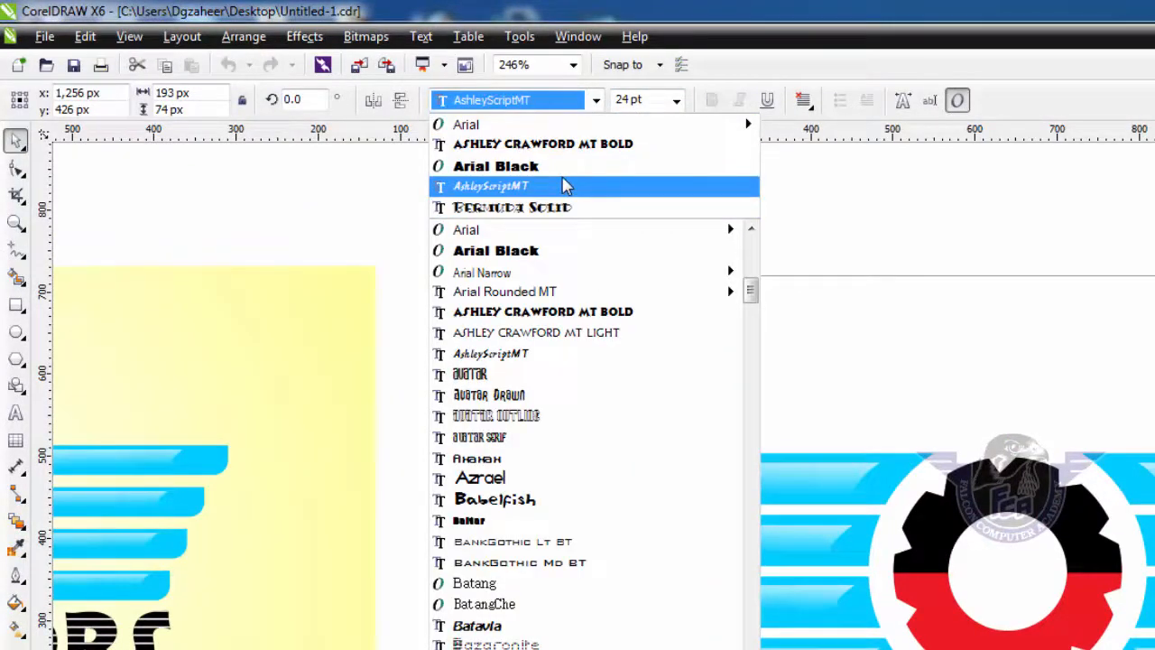
click(583, 145)
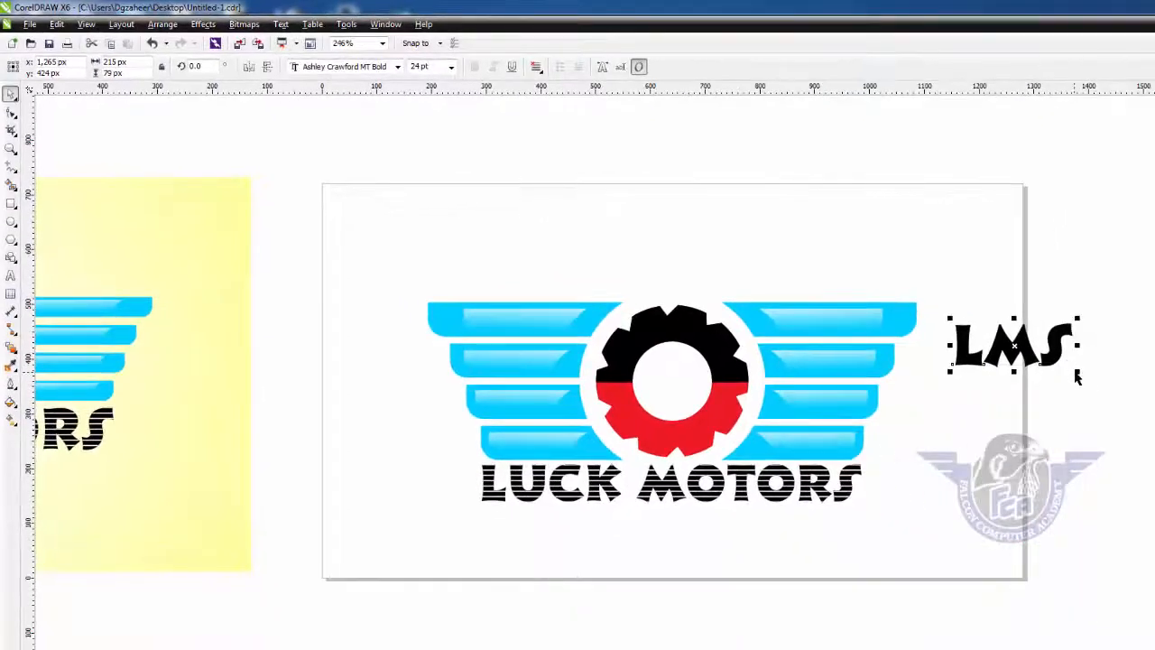
drag(1077, 374, 1060, 357)
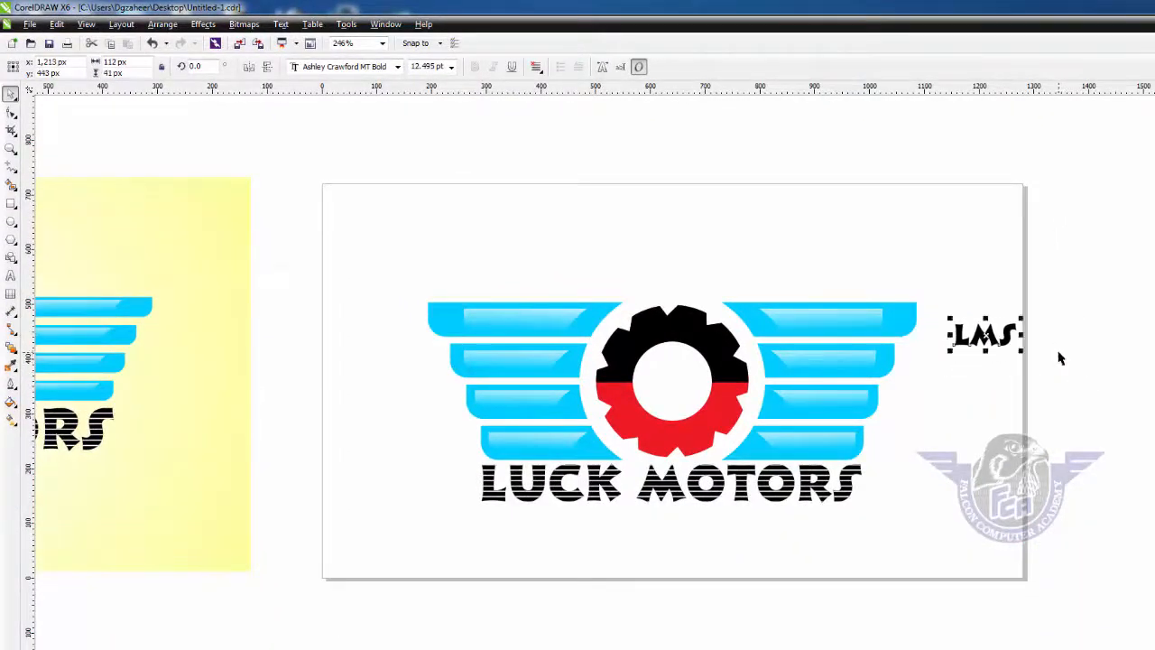
key(p)
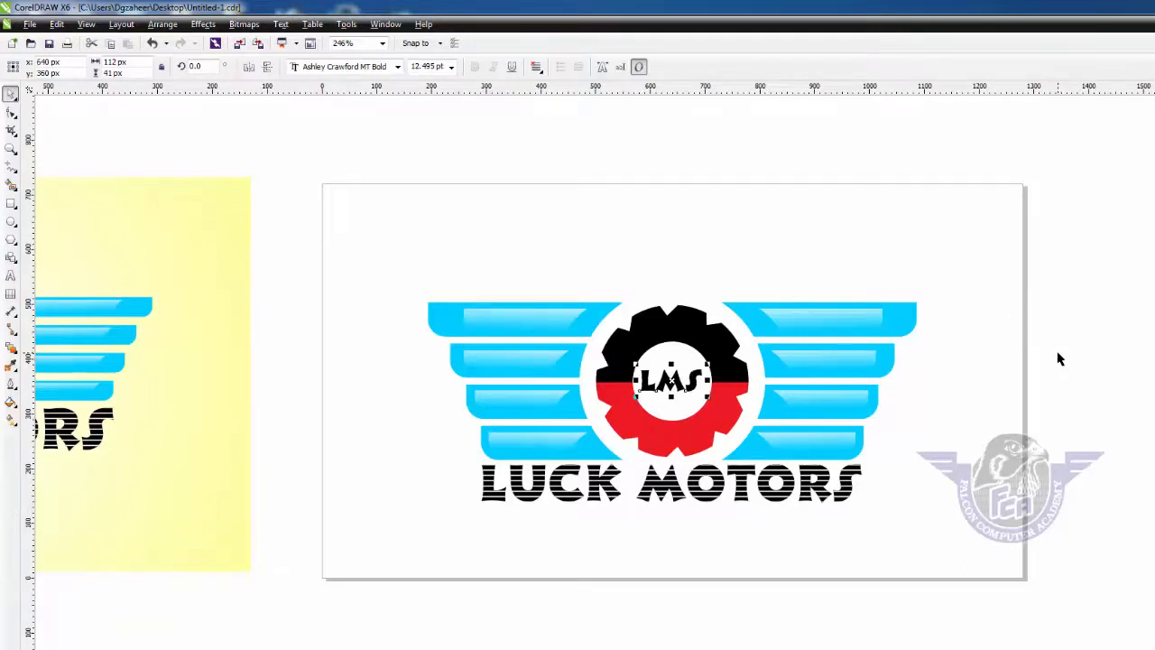
Add perspective to the LMS text, stretching it taller and narrowing its base to about 108 by 86 px within the gear's inner circle
key(F4)
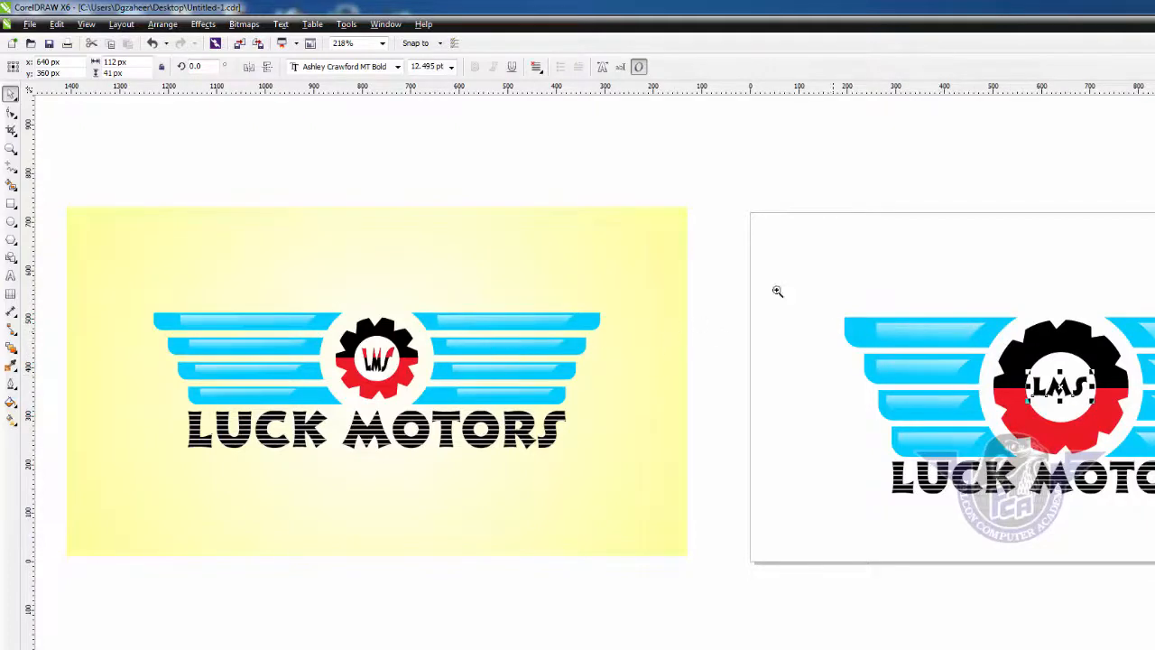
drag(770, 281, 1154, 509)
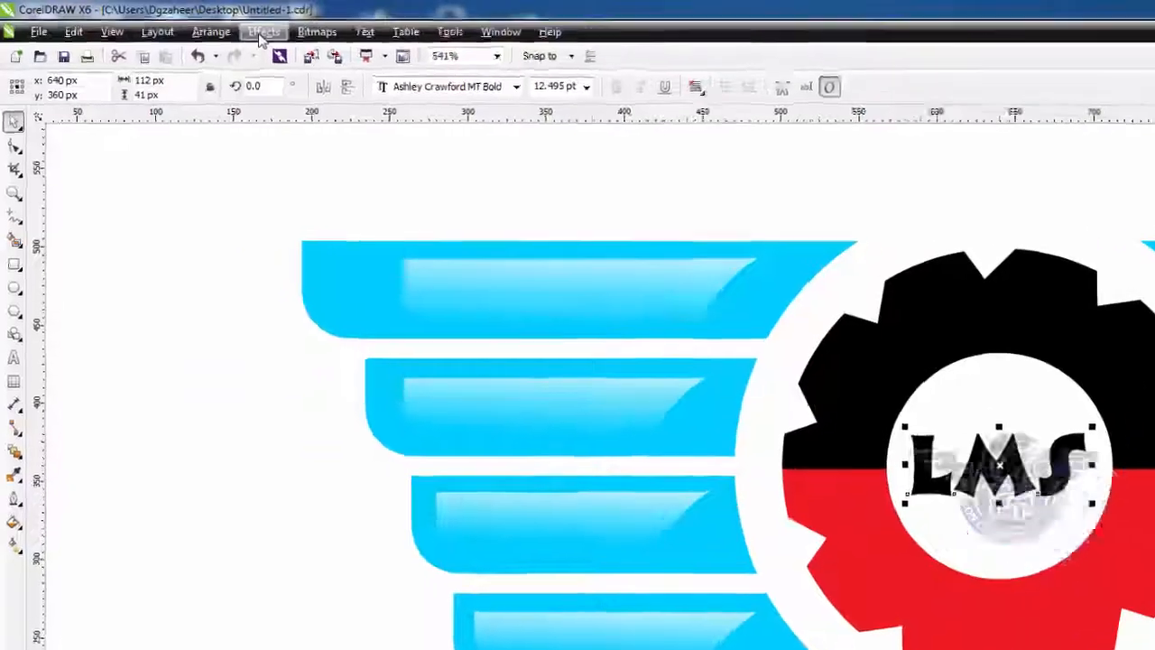
click(203, 23)
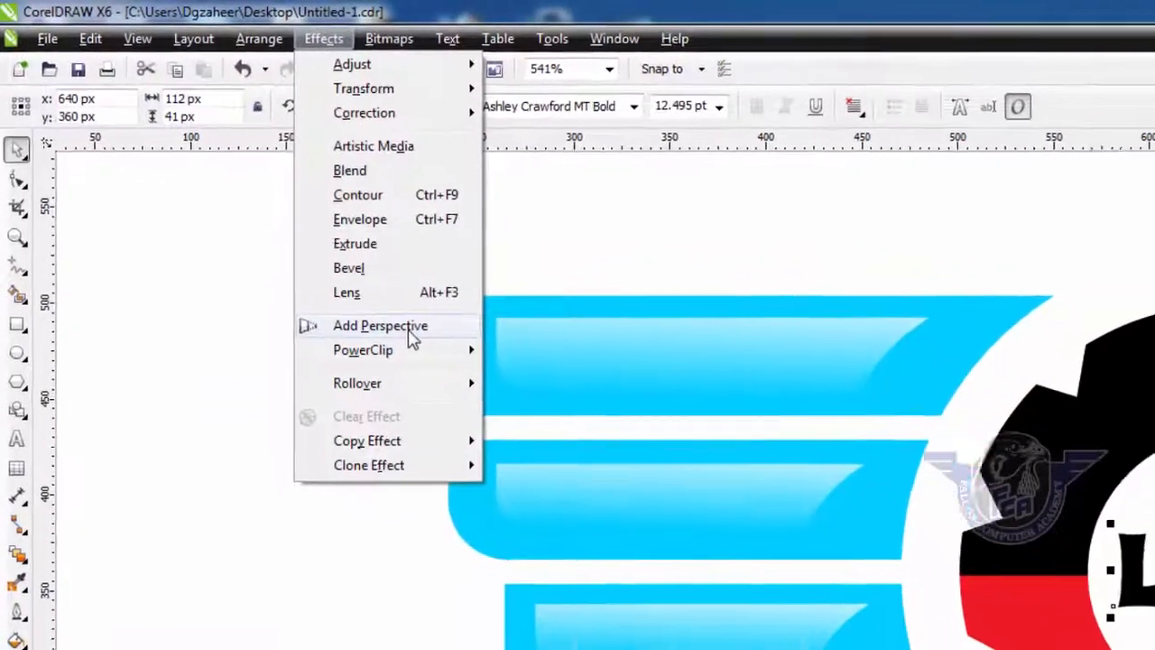
click(410, 336)
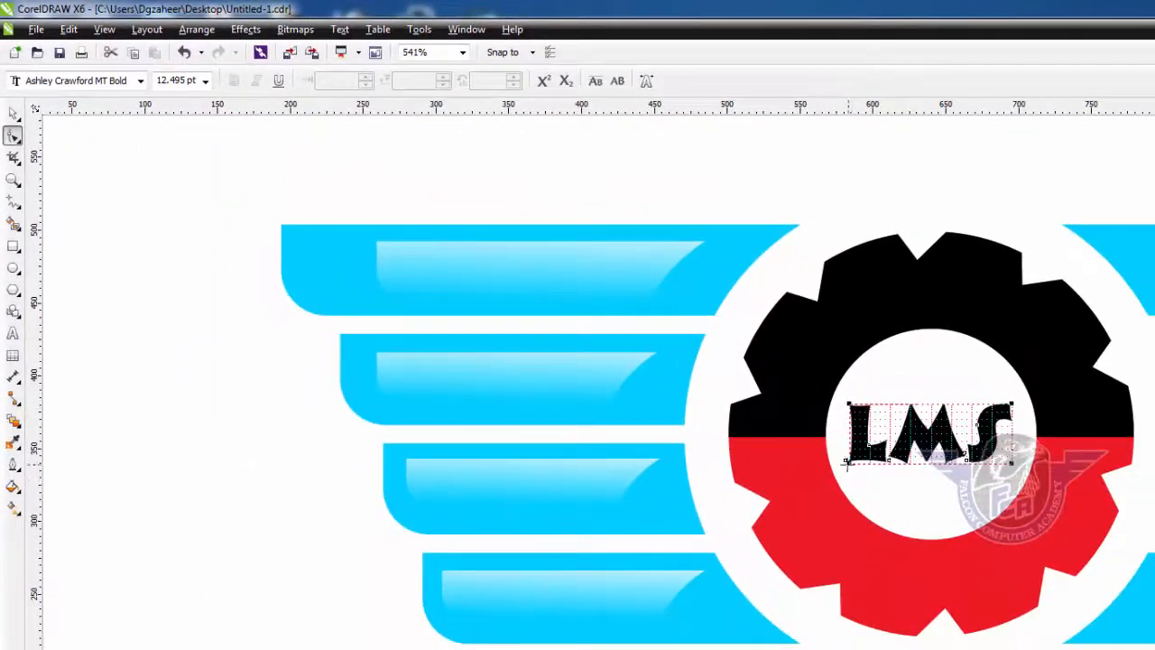
drag(846, 460, 862, 499)
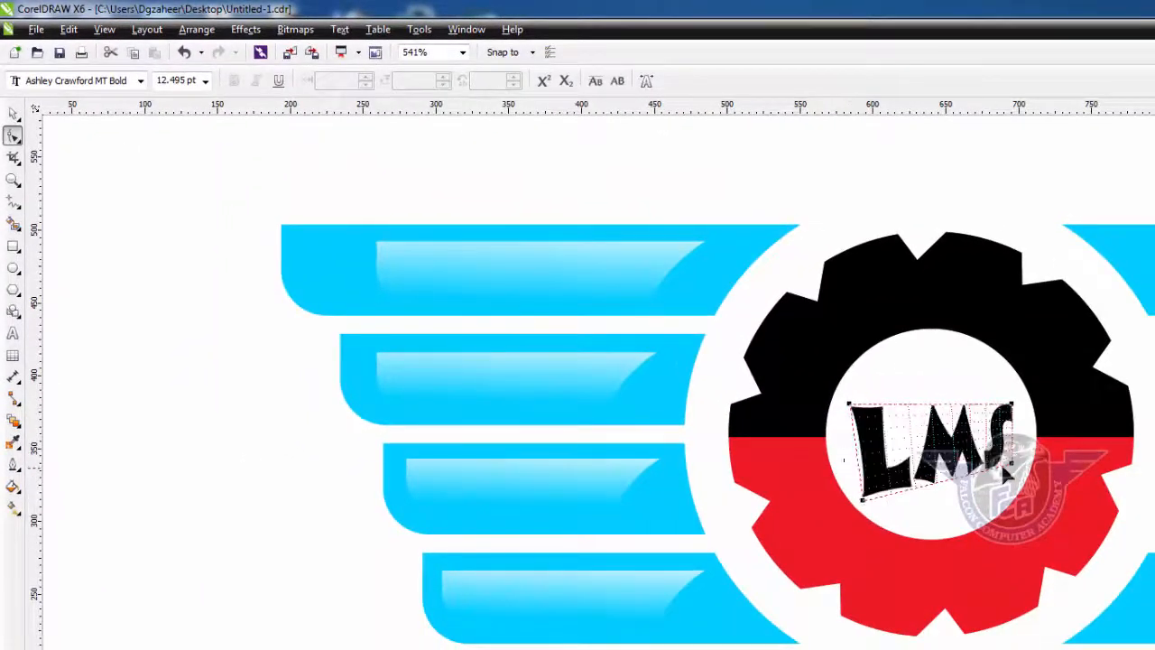
drag(1017, 469, 976, 510)
drag(864, 505, 875, 511)
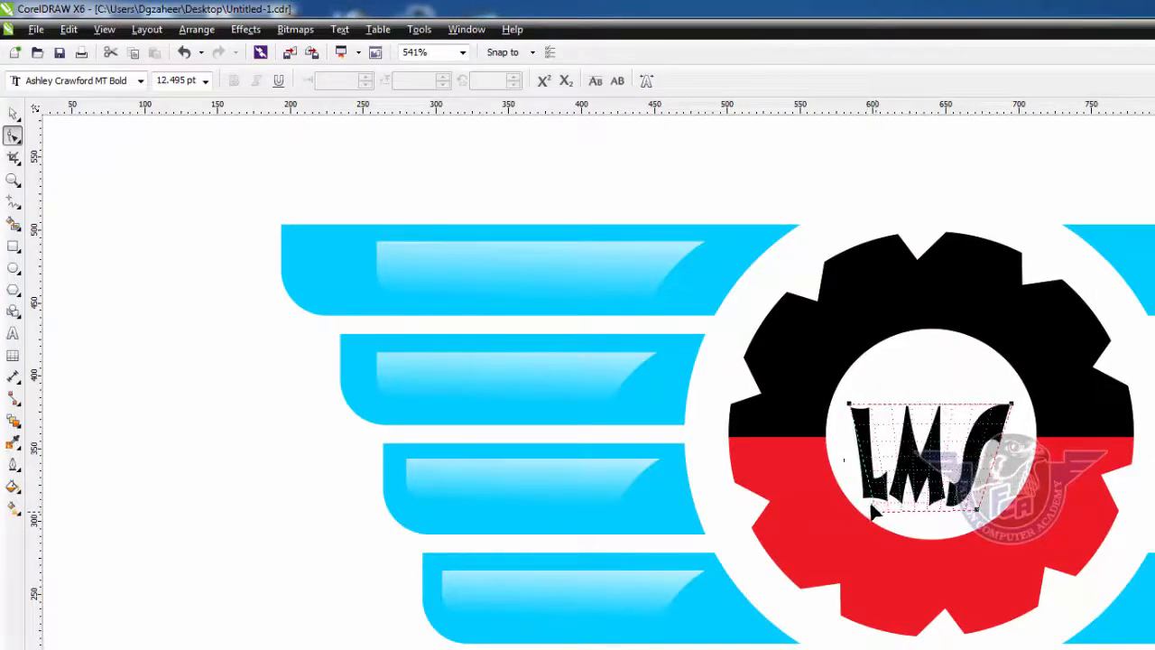
drag(849, 403, 849, 381)
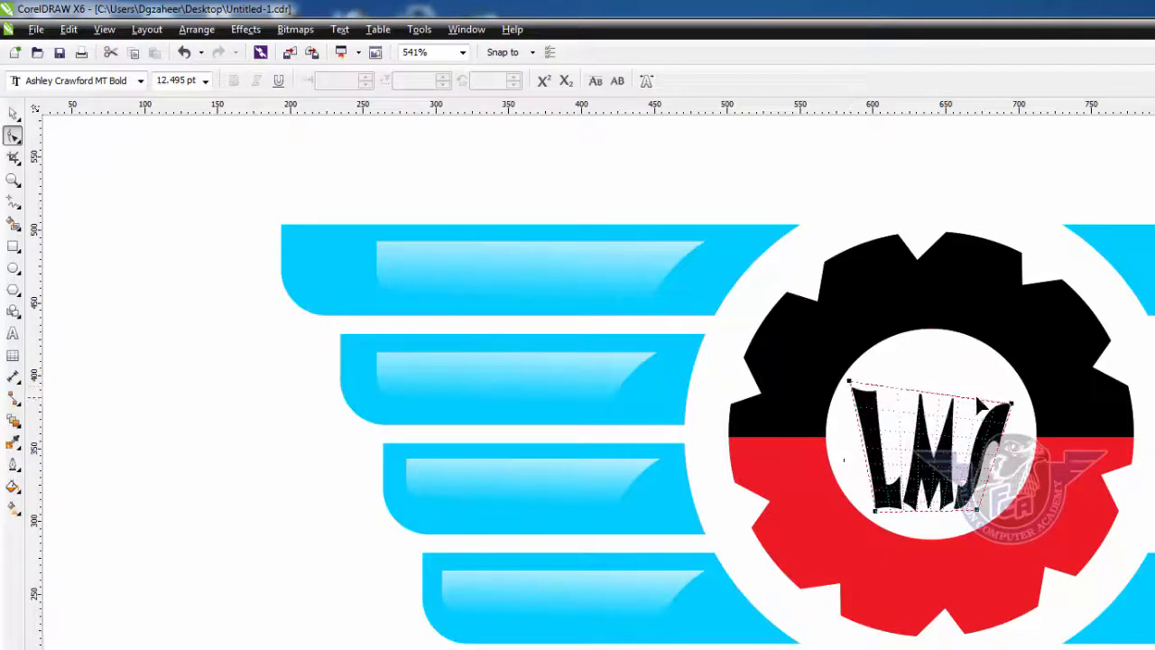
drag(1011, 405, 1008, 382)
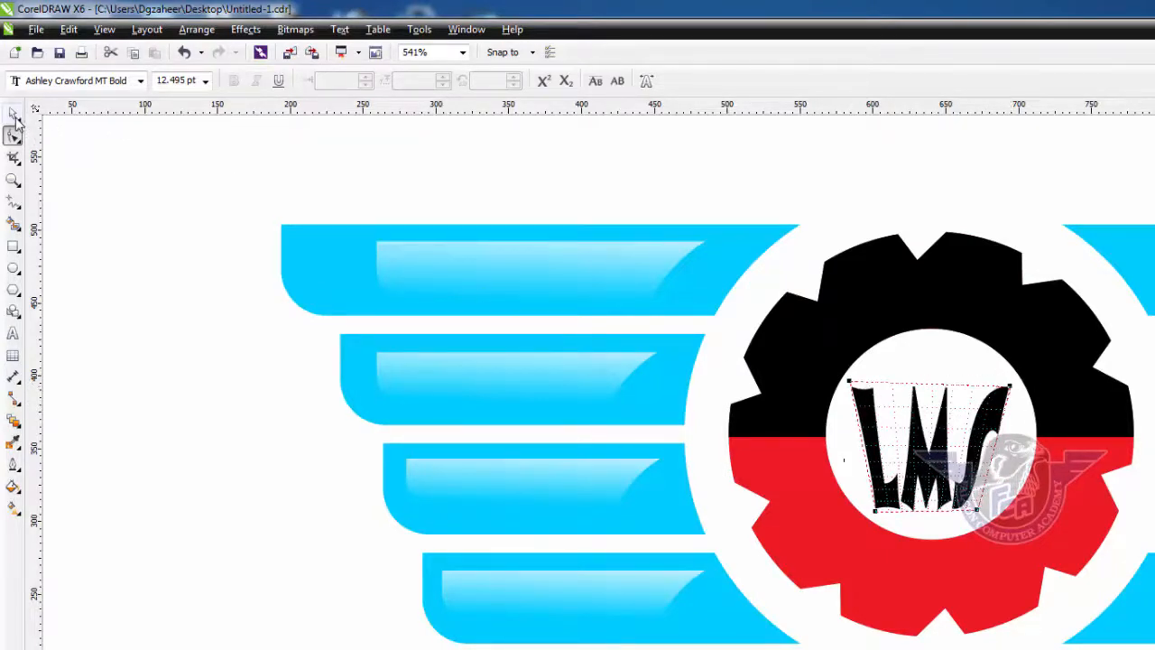
click(13, 113)
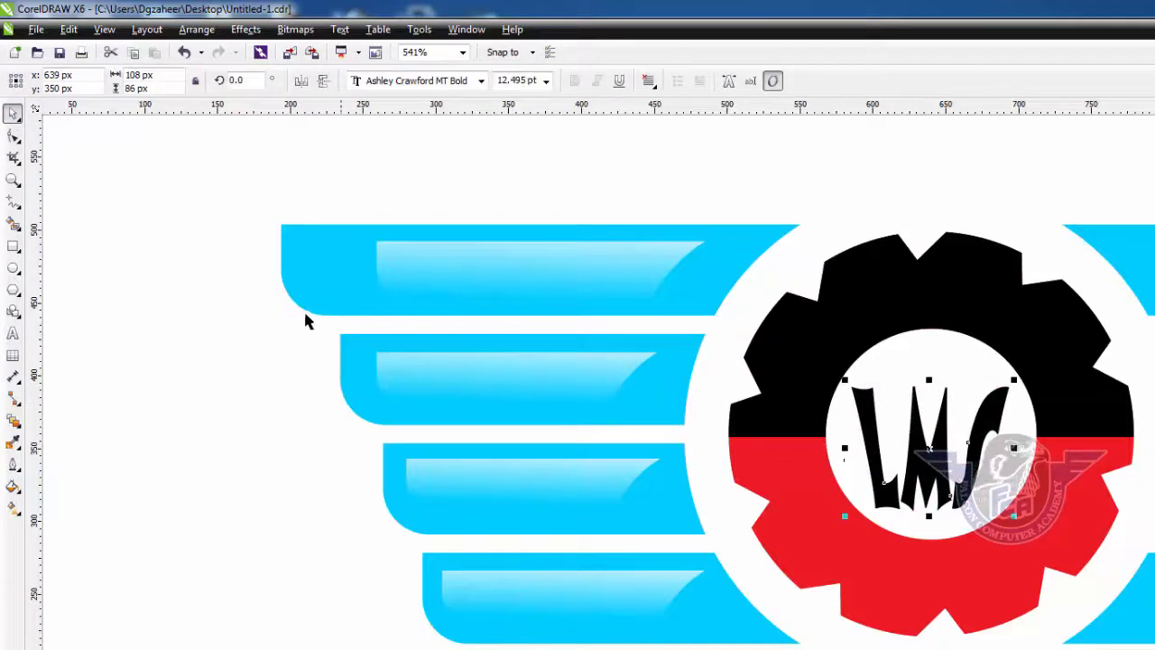
Draw a horizontal line about 325 px long through the LMS text along the gear's black and red boundary
click(14, 205)
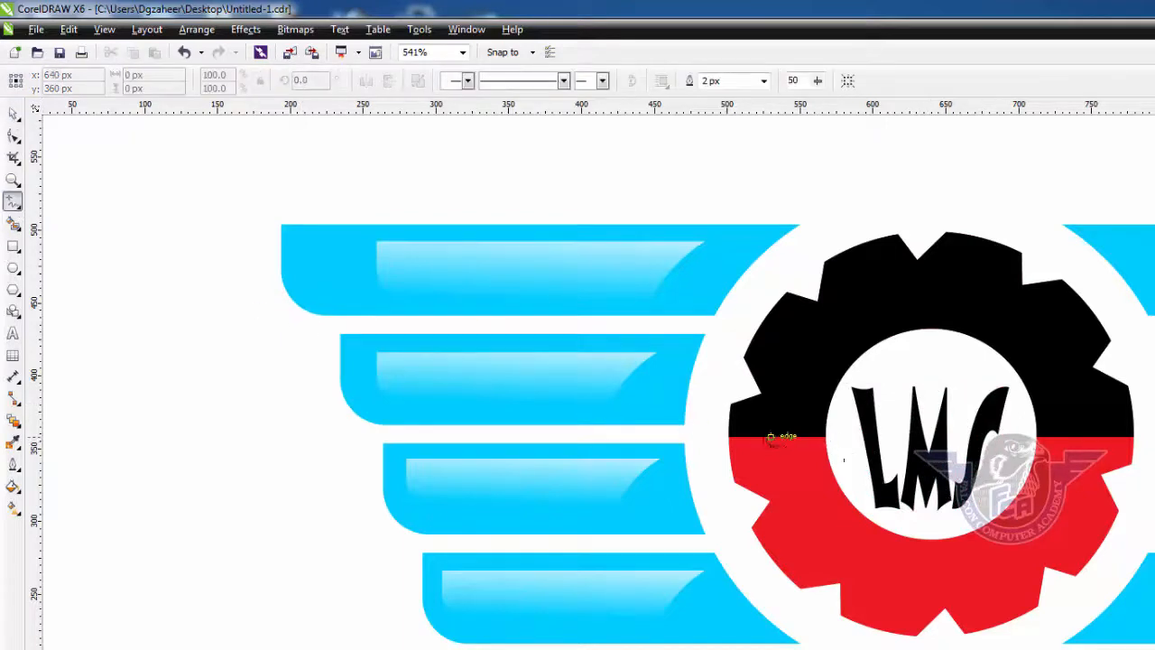
click(722, 439)
click(1154, 438)
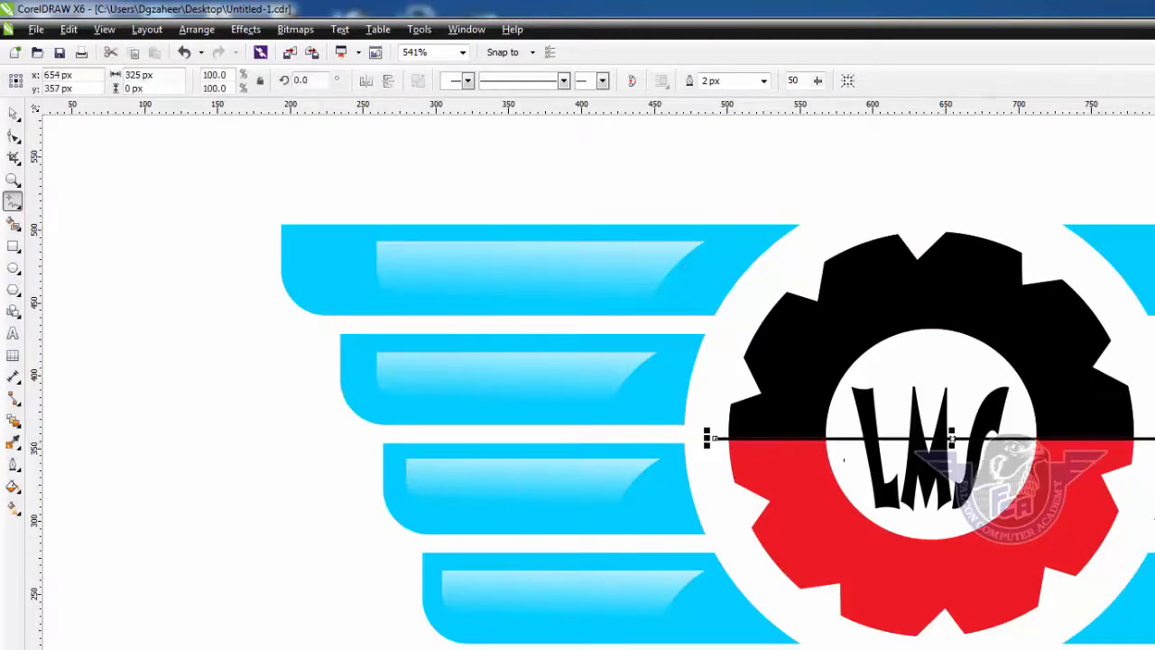
click(15, 114)
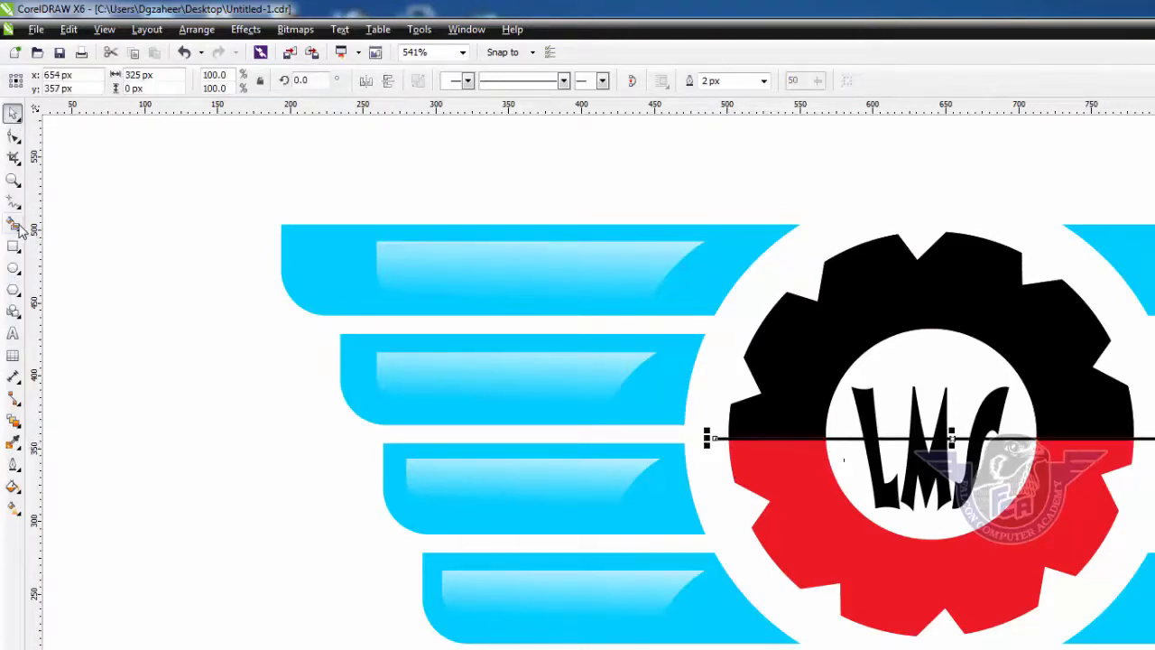
Smart-fill the parts of the L, M and S above the line in red and delete the line
click(12, 224)
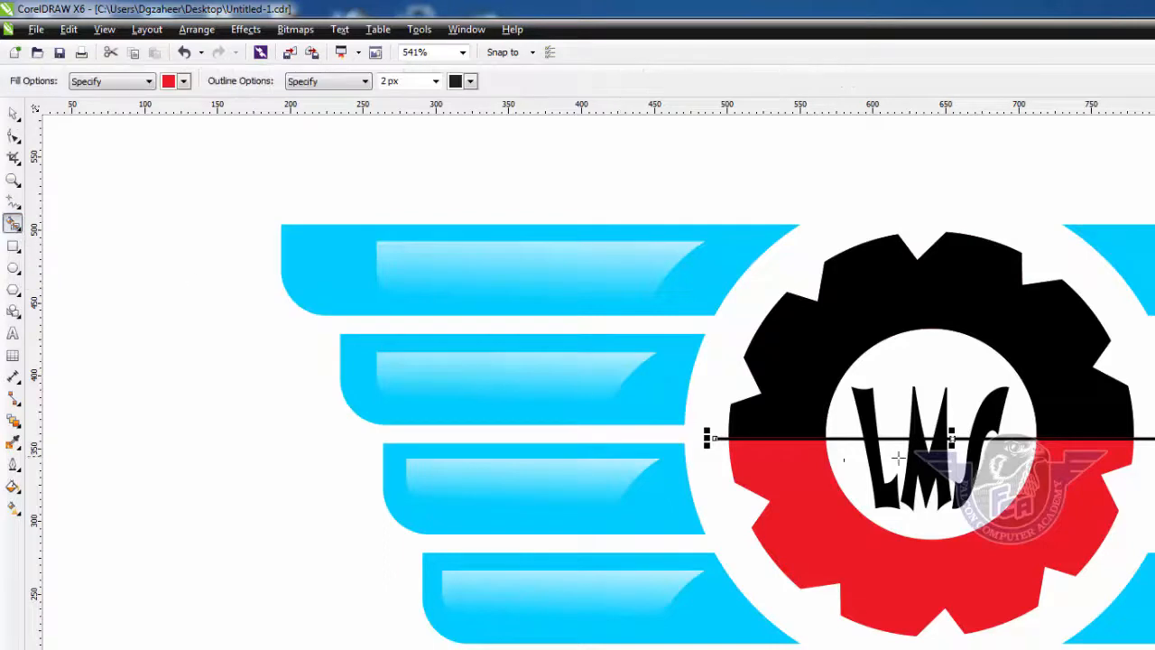
click(869, 406)
click(917, 417)
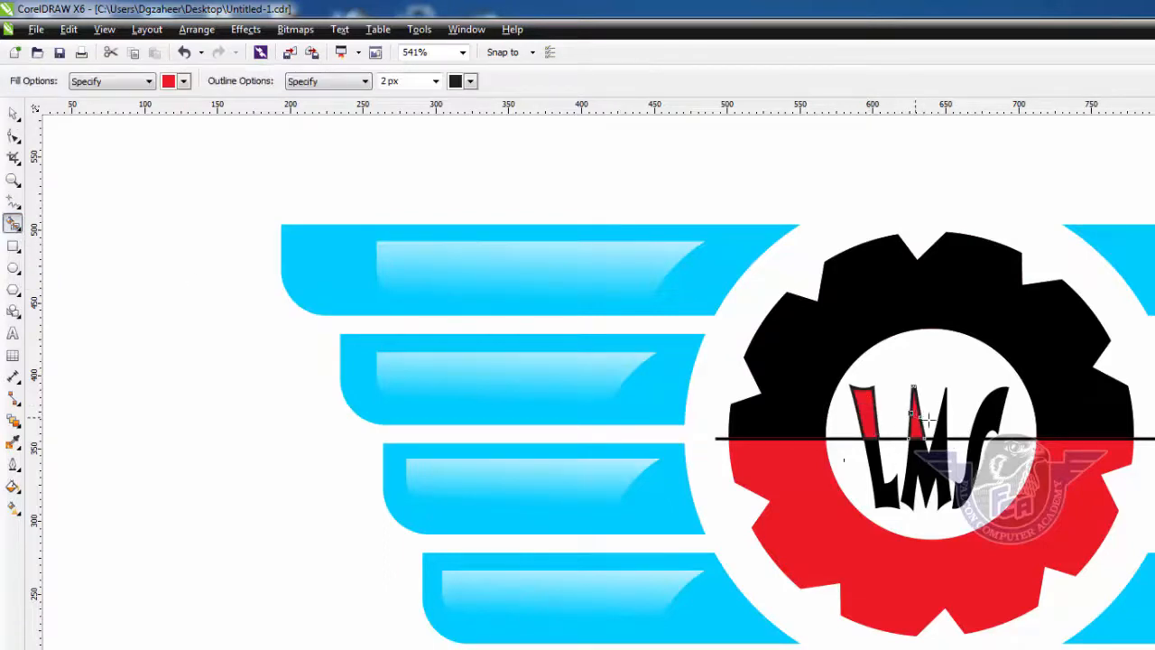
click(940, 417)
click(995, 421)
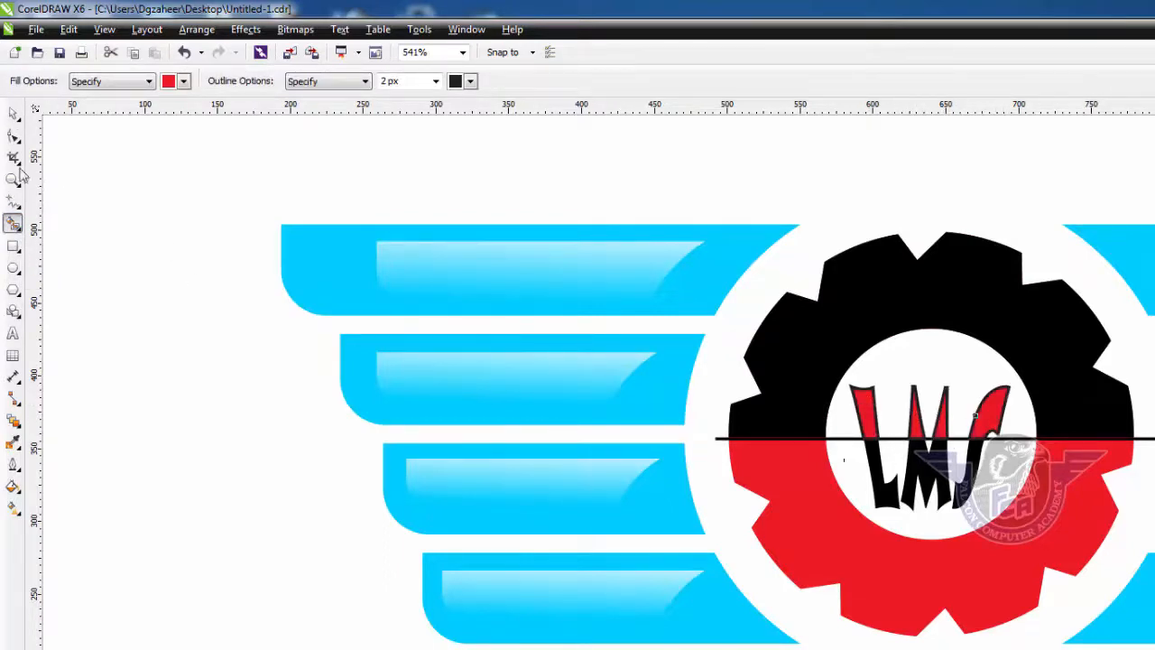
click(13, 114)
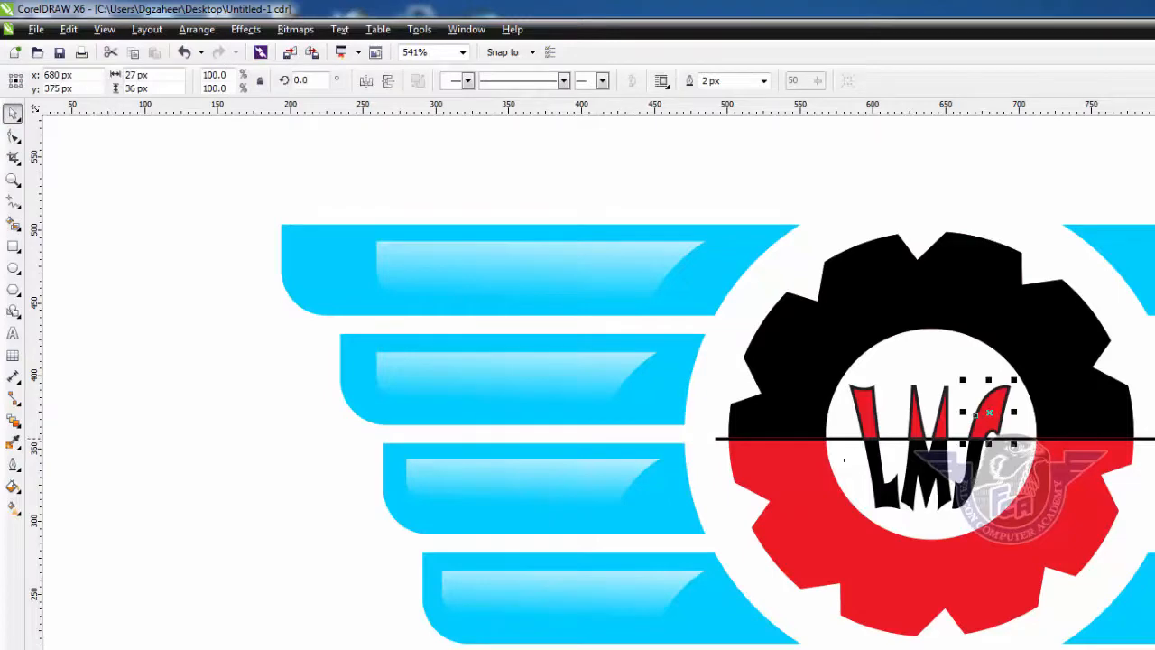
click(830, 440)
key(Delete)
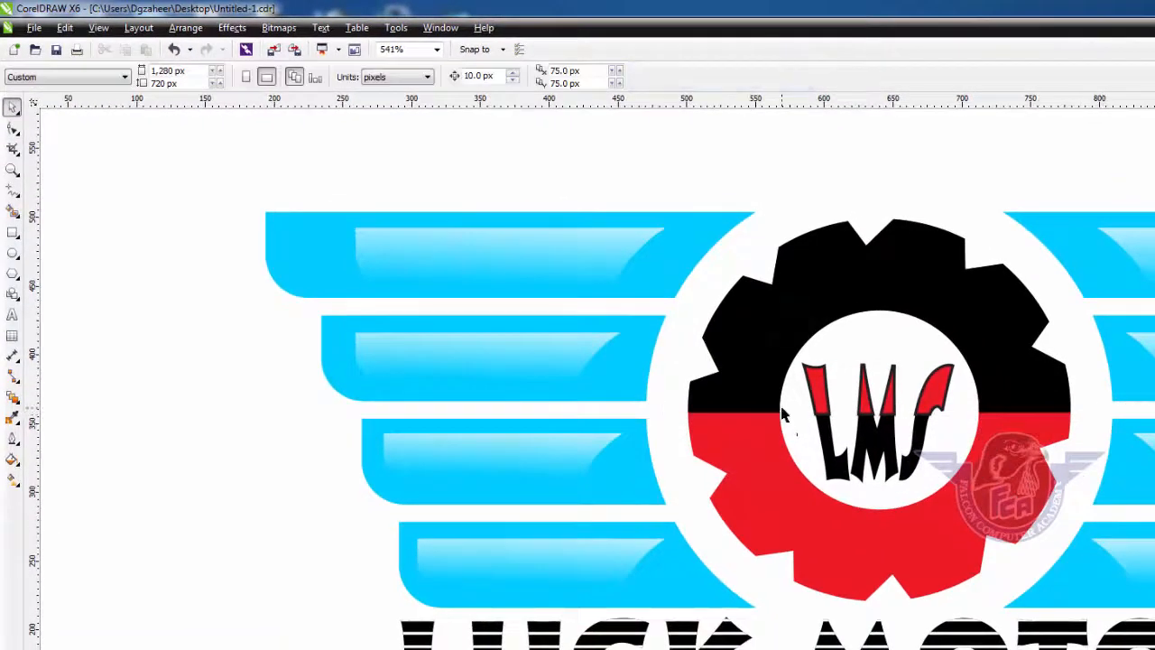
Remove the outline from the LMS lettering and its red upper pieces
scroll(783, 414, down, 2)
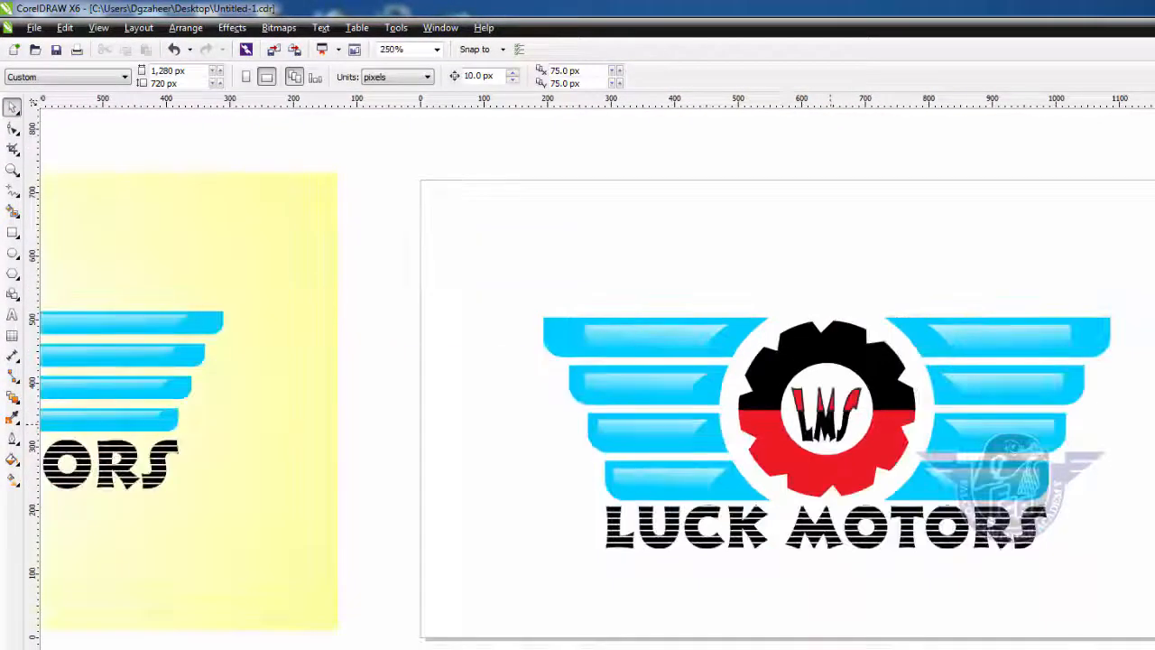
drag(772, 342, 886, 467)
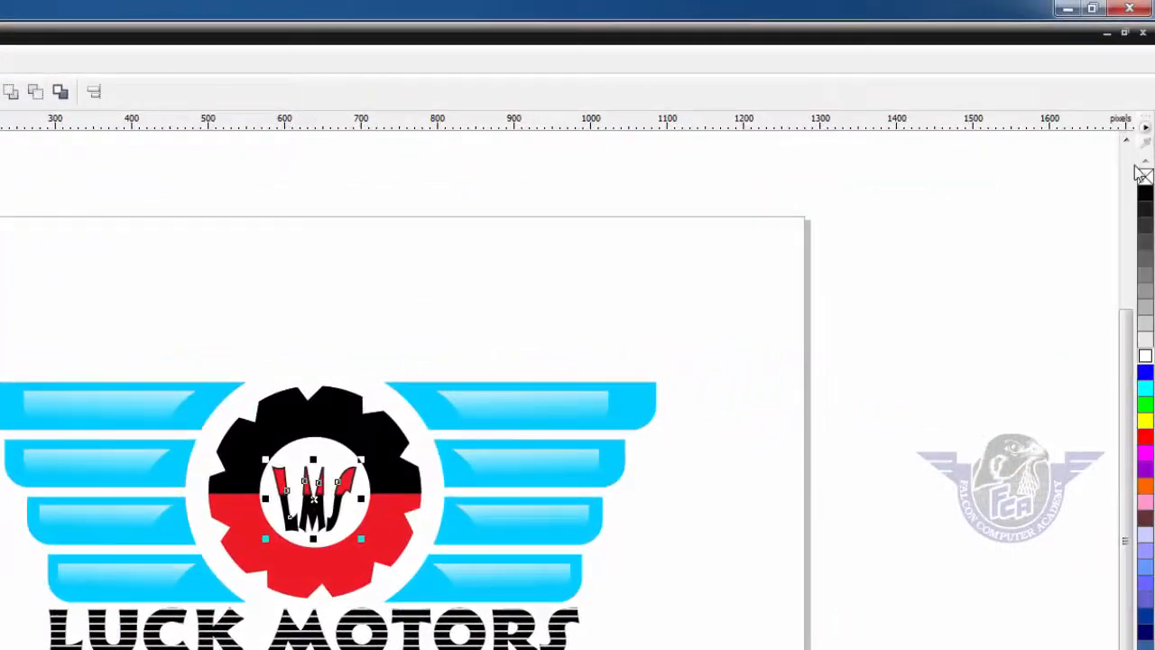
click(1143, 176)
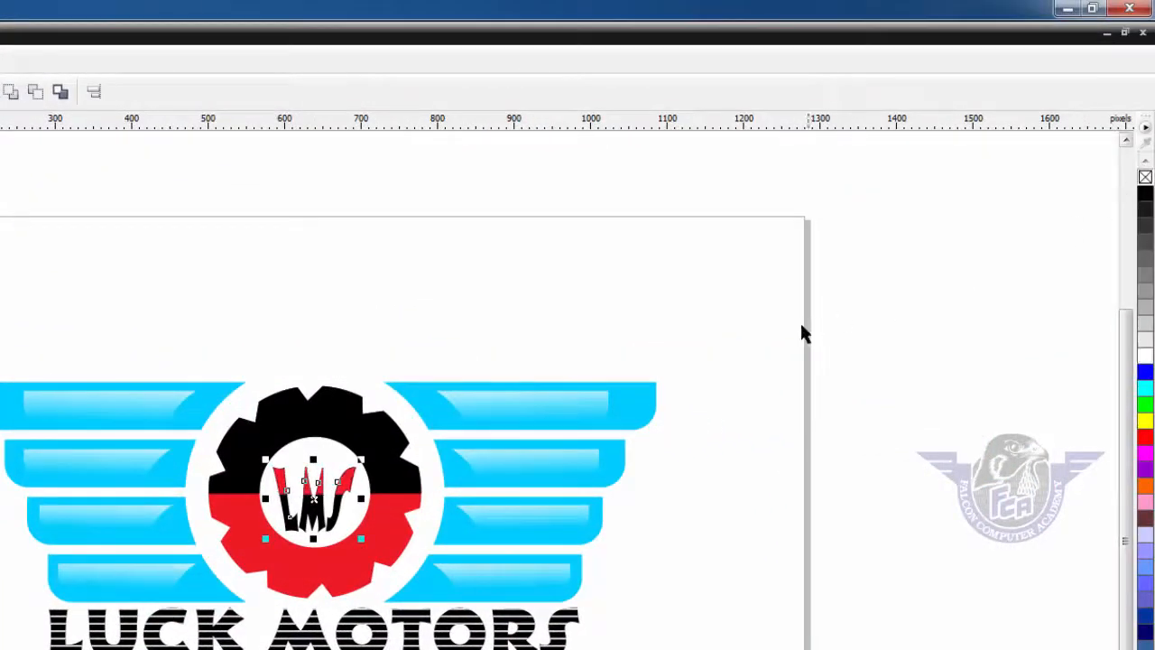
click(776, 327)
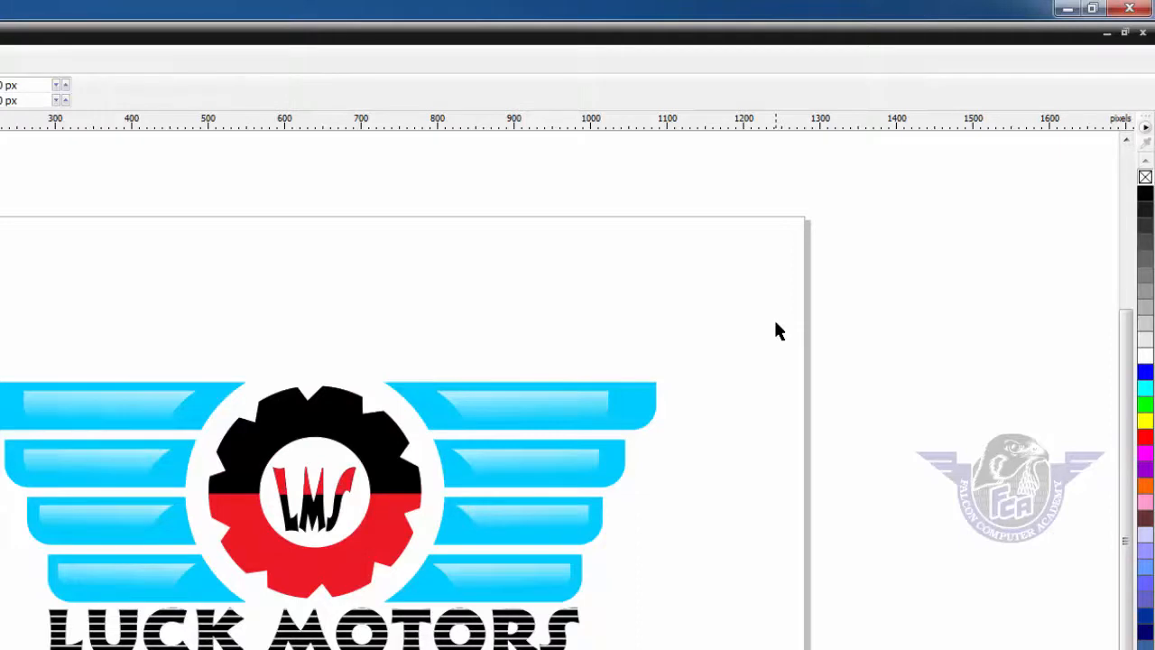
Group all the logo objects and center the group on the page
mouse_move(770, 316)
mouse_down()
mouse_move(59, 632)
mouse_move(7, 643)
mouse_move(279, 318)
mouse_move(747, 318)
mouse_up()
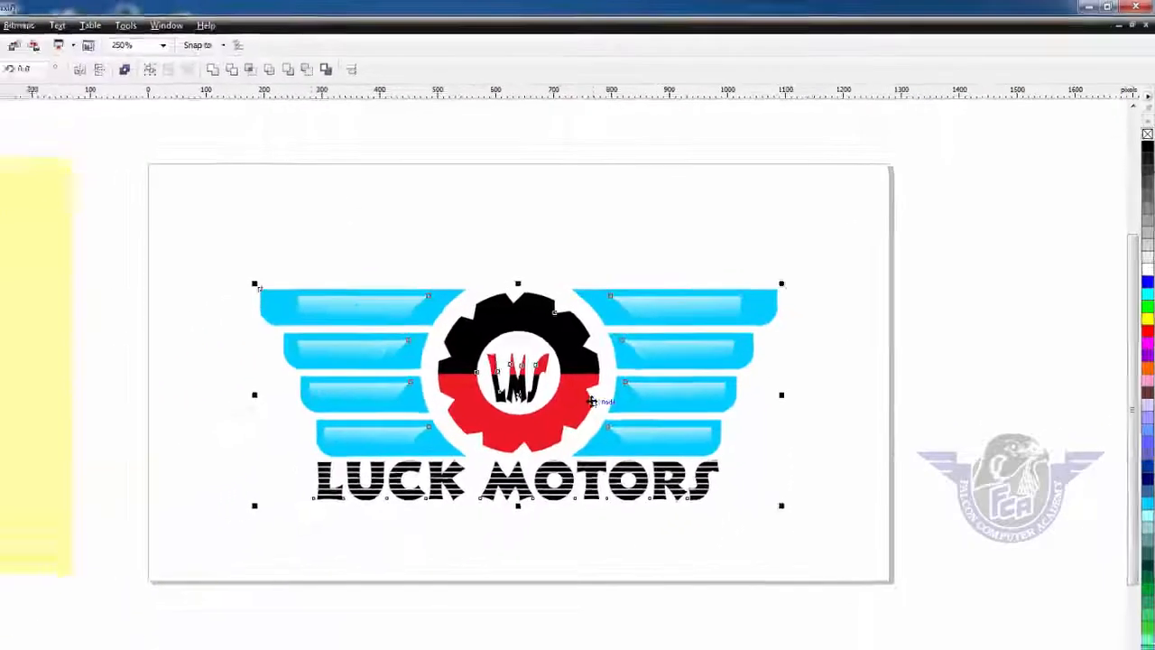
right_click(404, 522)
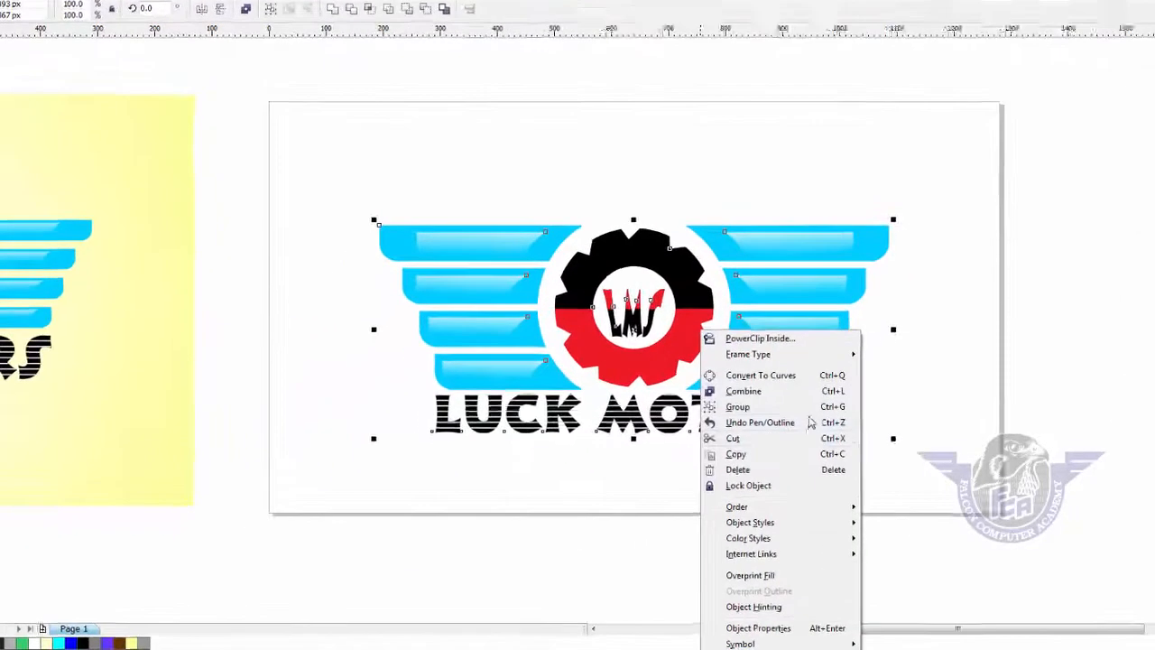
click(740, 430)
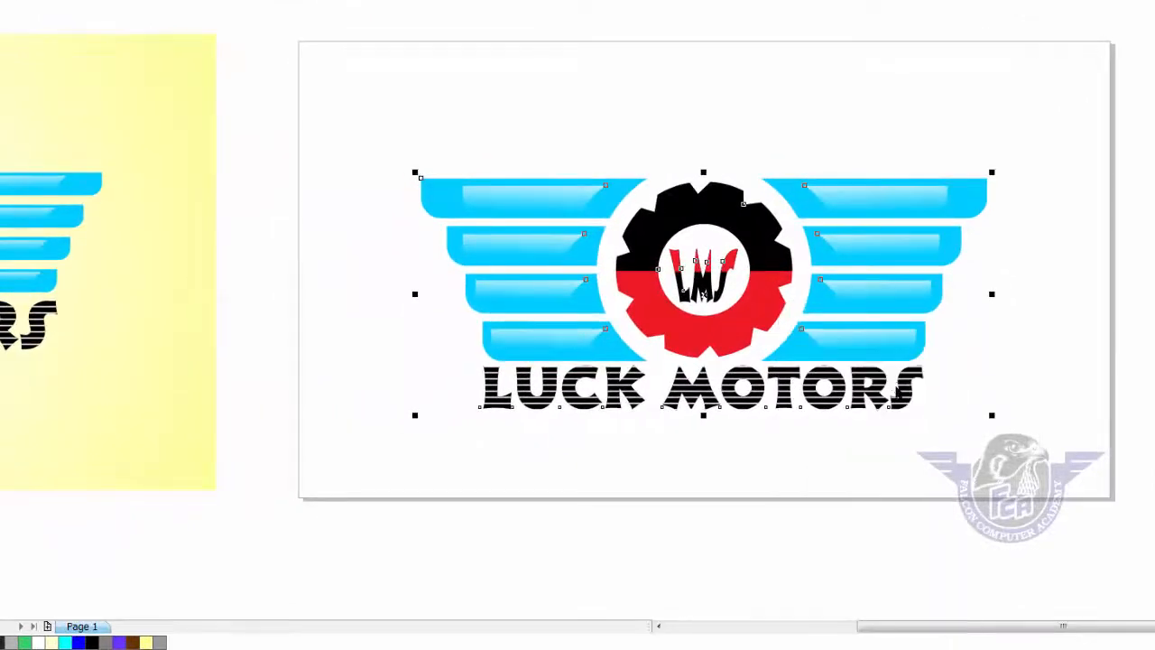
key(p)
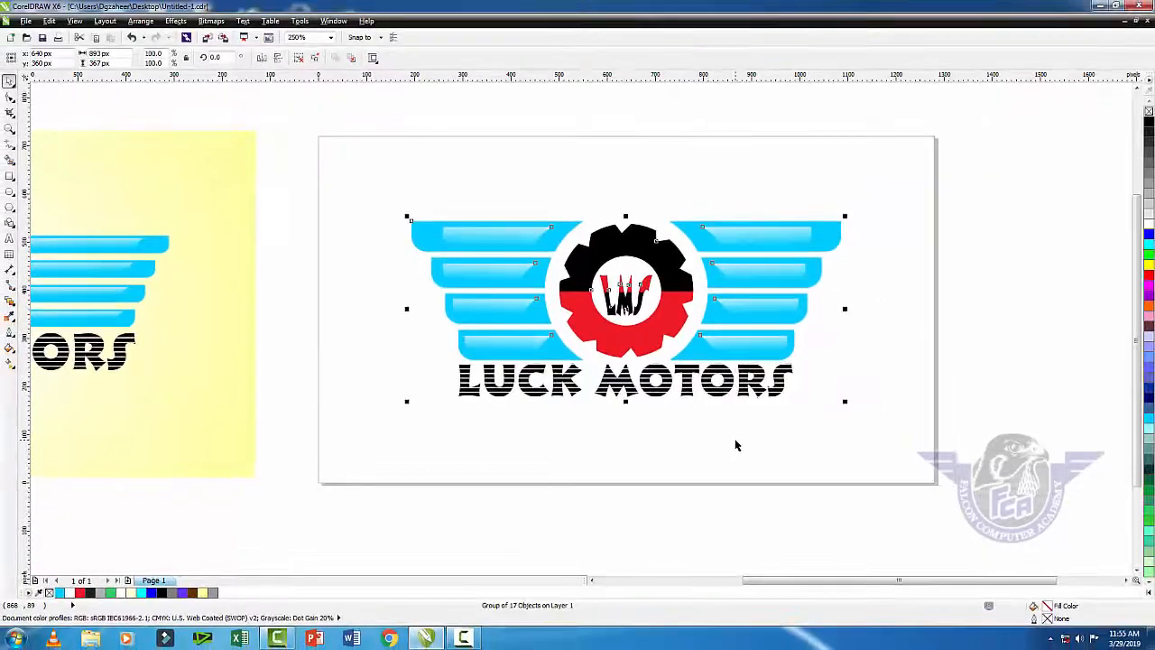
Add a page-sized rectangle of 1280 by 720 px behind the logo
click(826, 446)
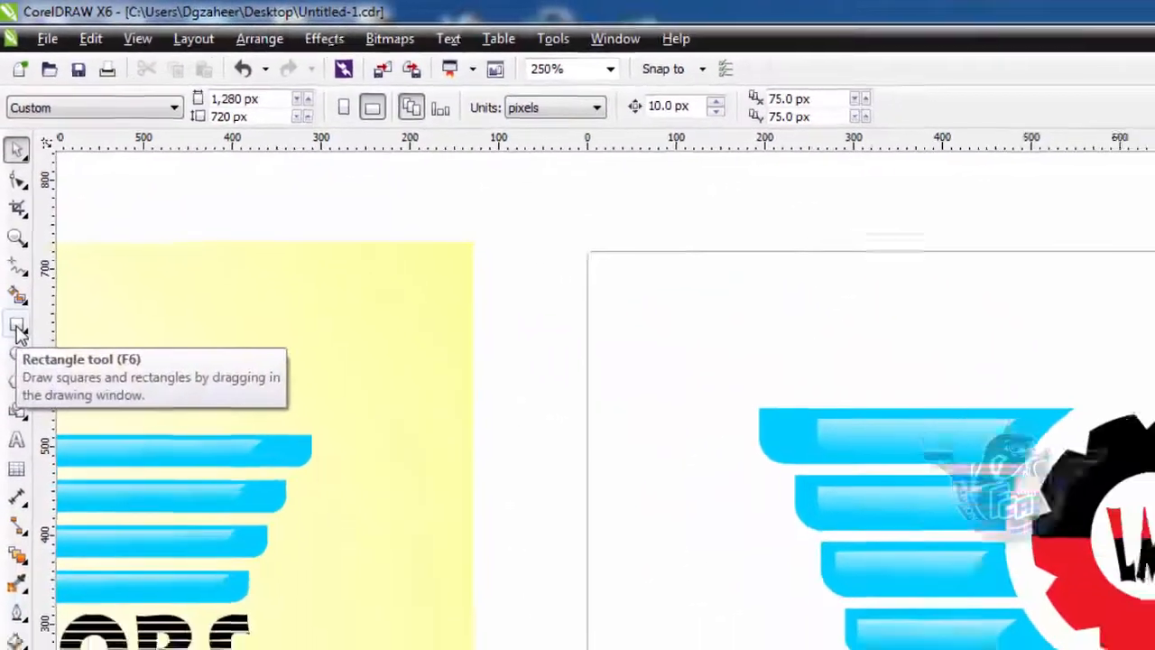
double_click(21, 387)
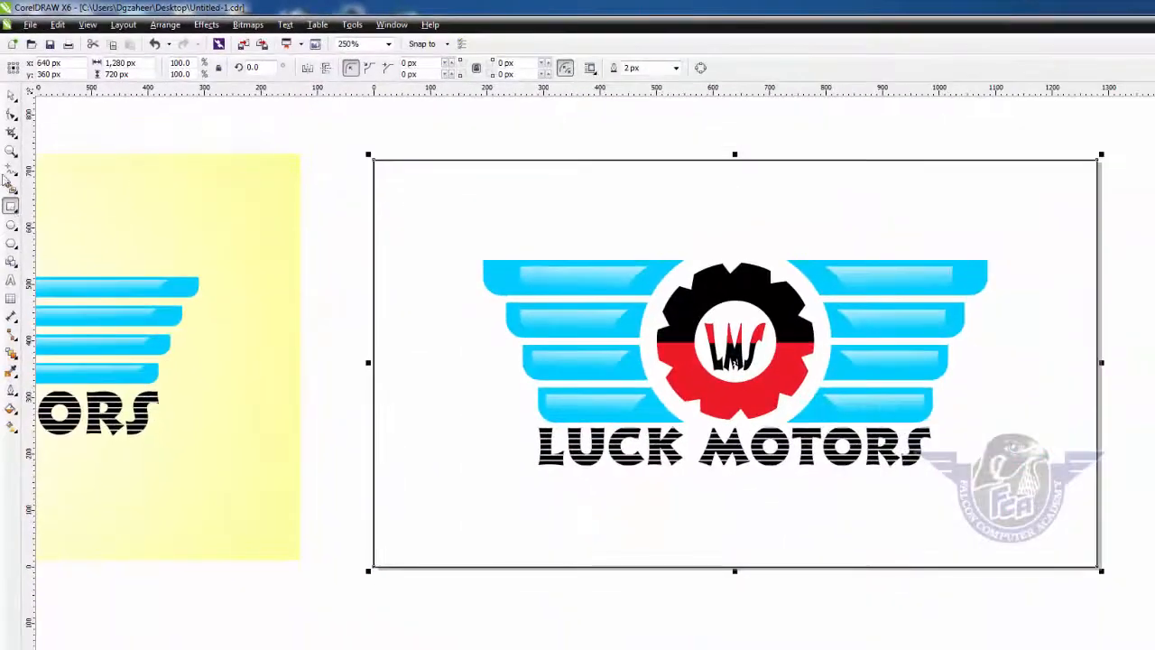
click(11, 94)
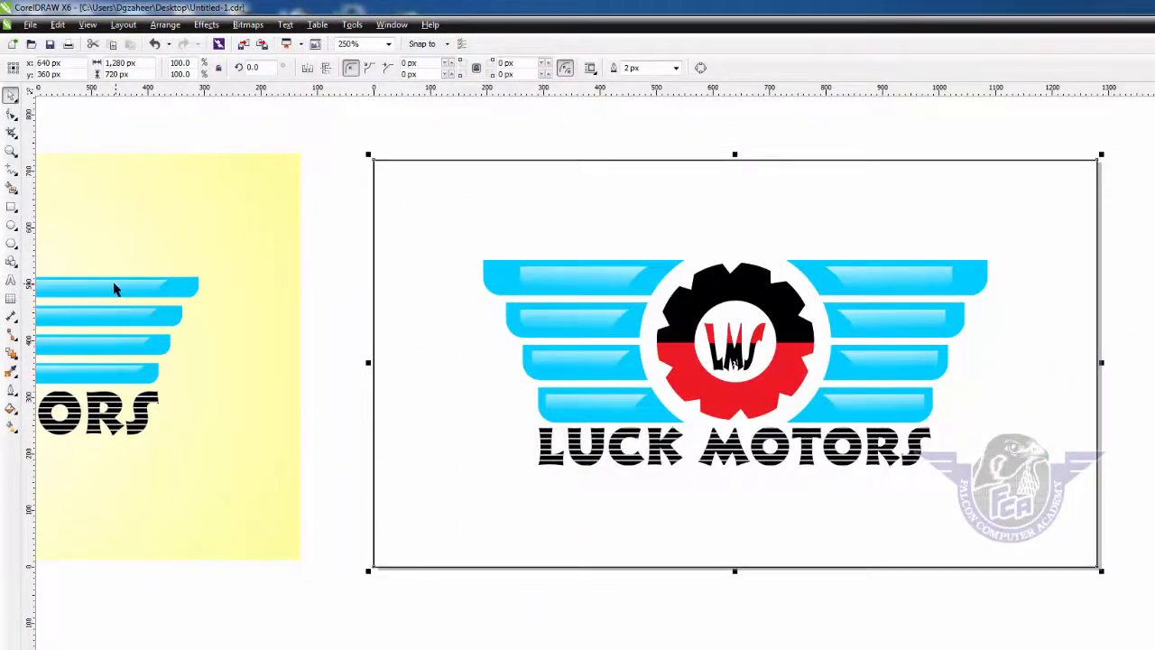
Fill the background rectangle with a radial two-color fountain fill from pale yellow to white
key(F11)
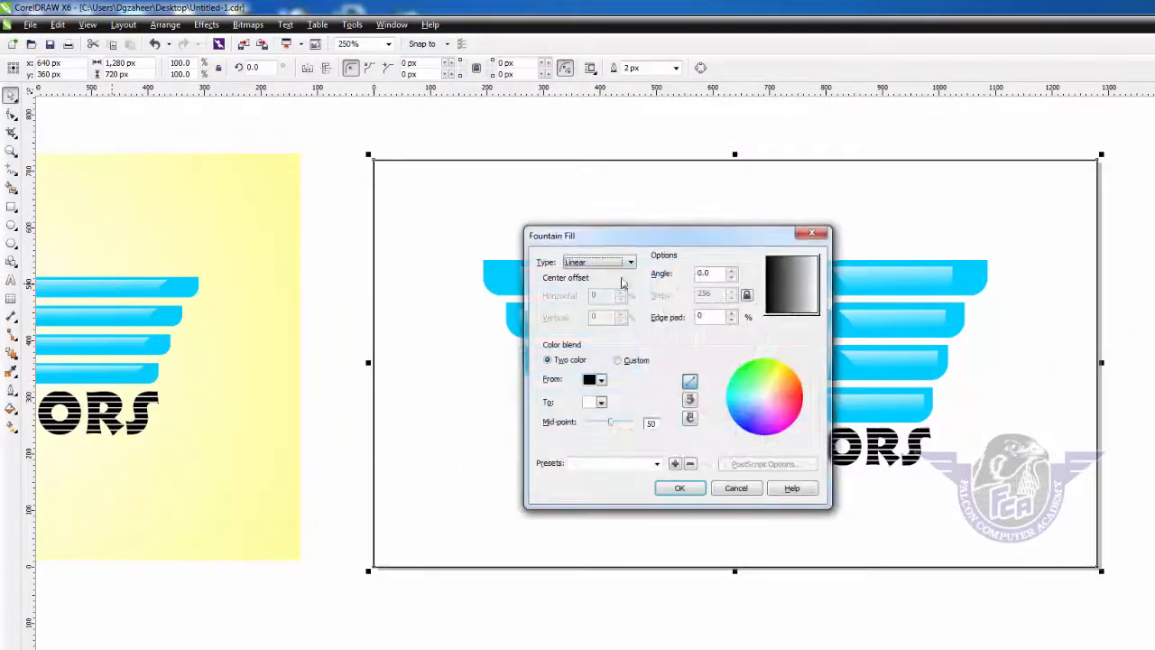
click(631, 262)
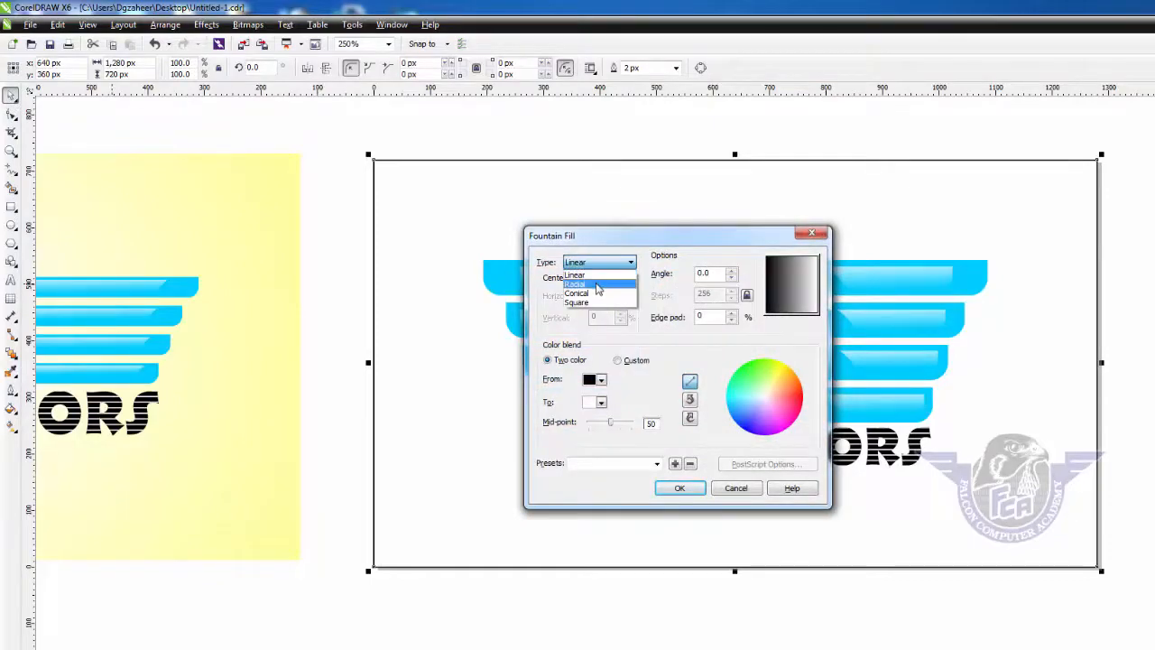
click(596, 287)
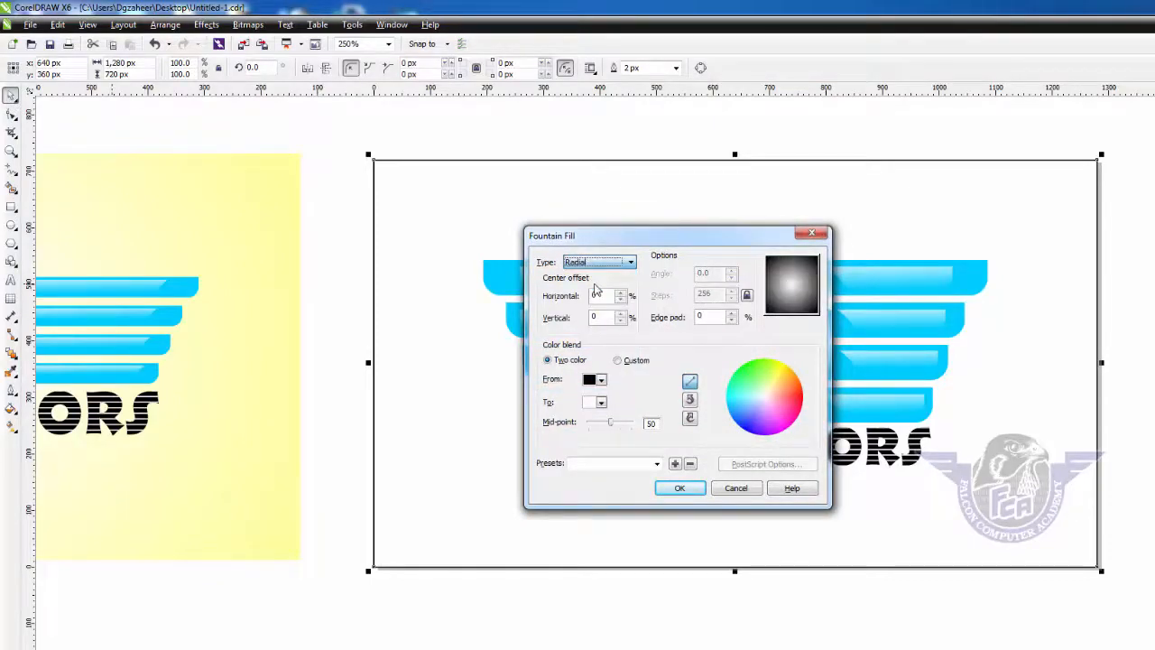
click(602, 380)
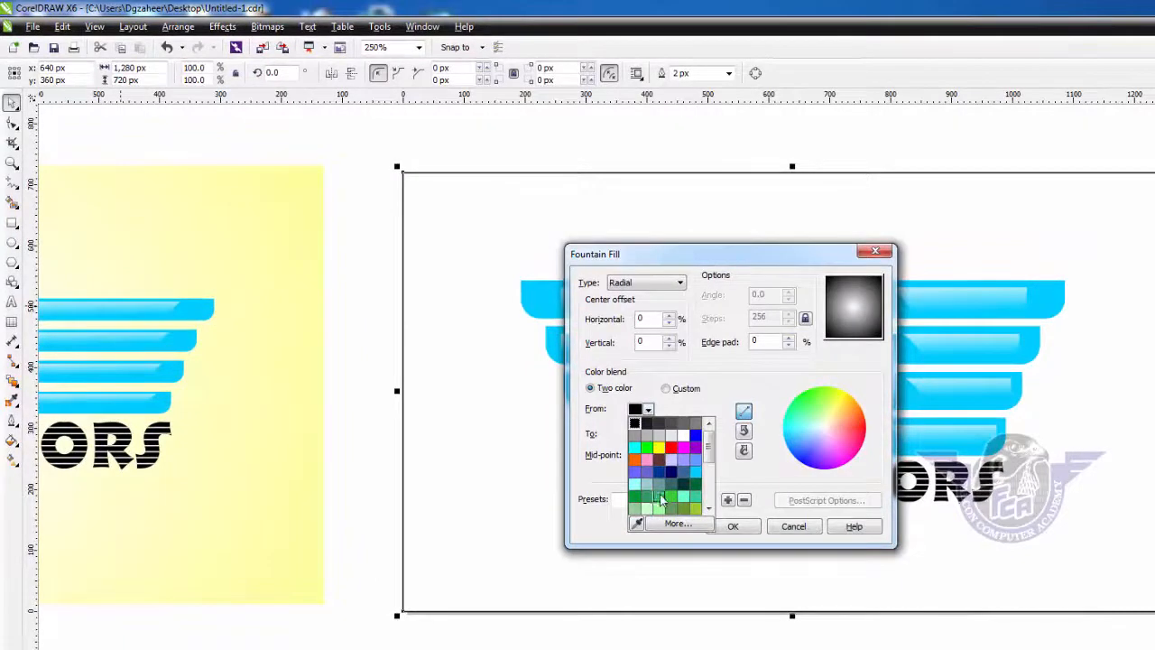
drag(708, 448, 709, 467)
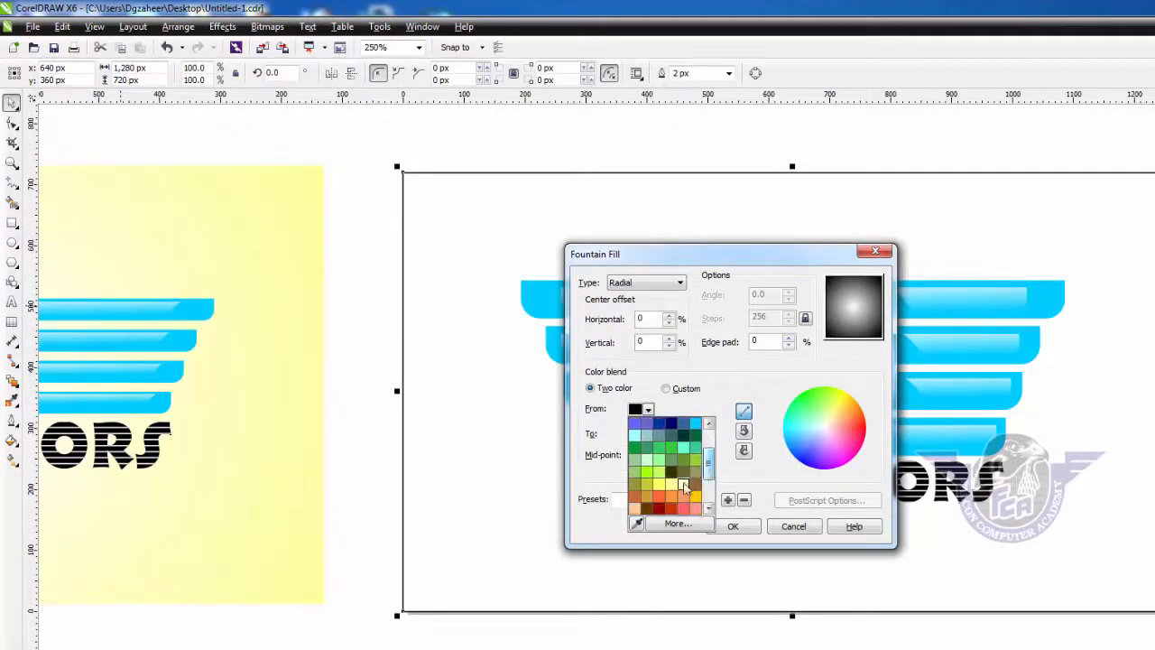
click(679, 484)
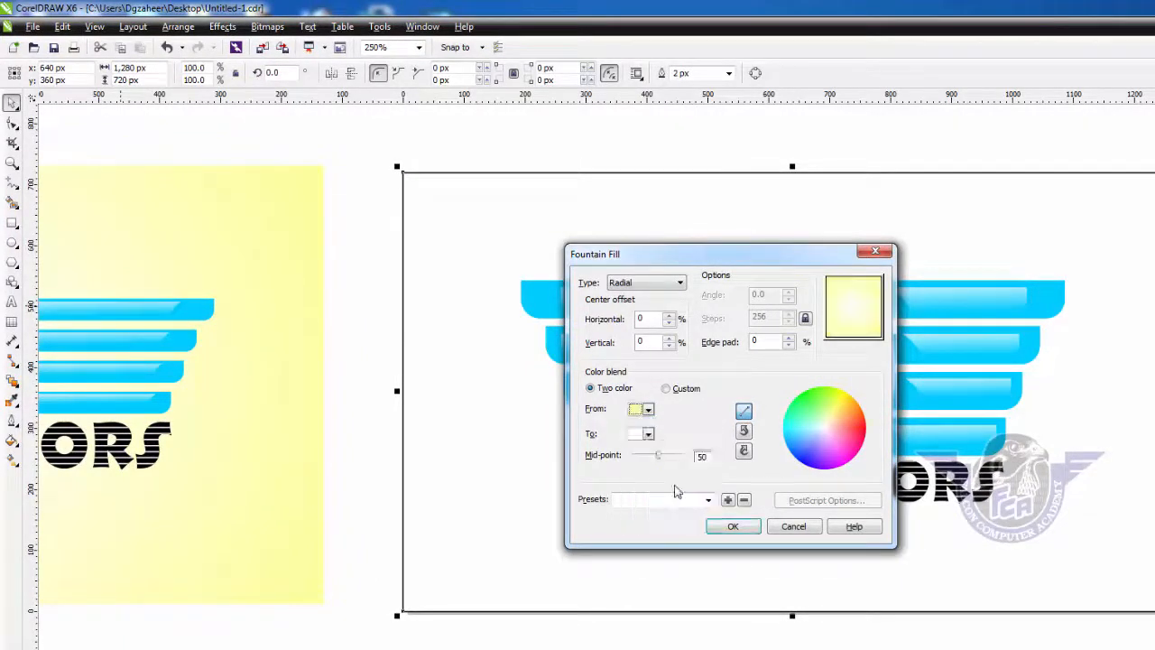
click(733, 527)
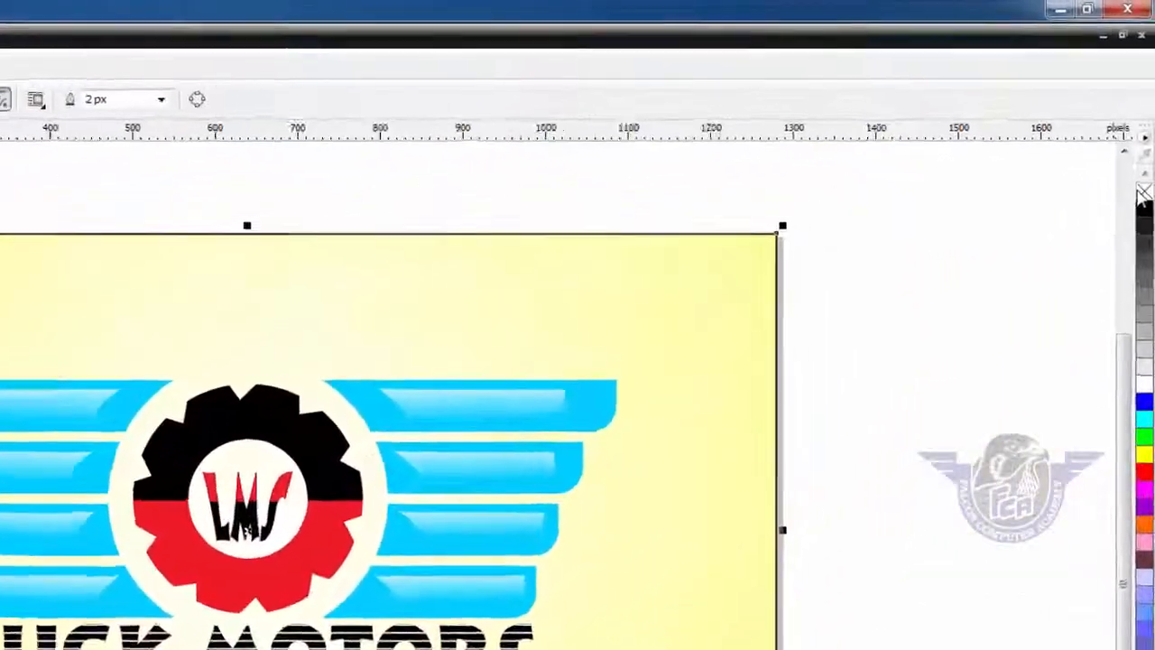
Remove the outline from the background rectangle and deselect it
right_click(1143, 195)
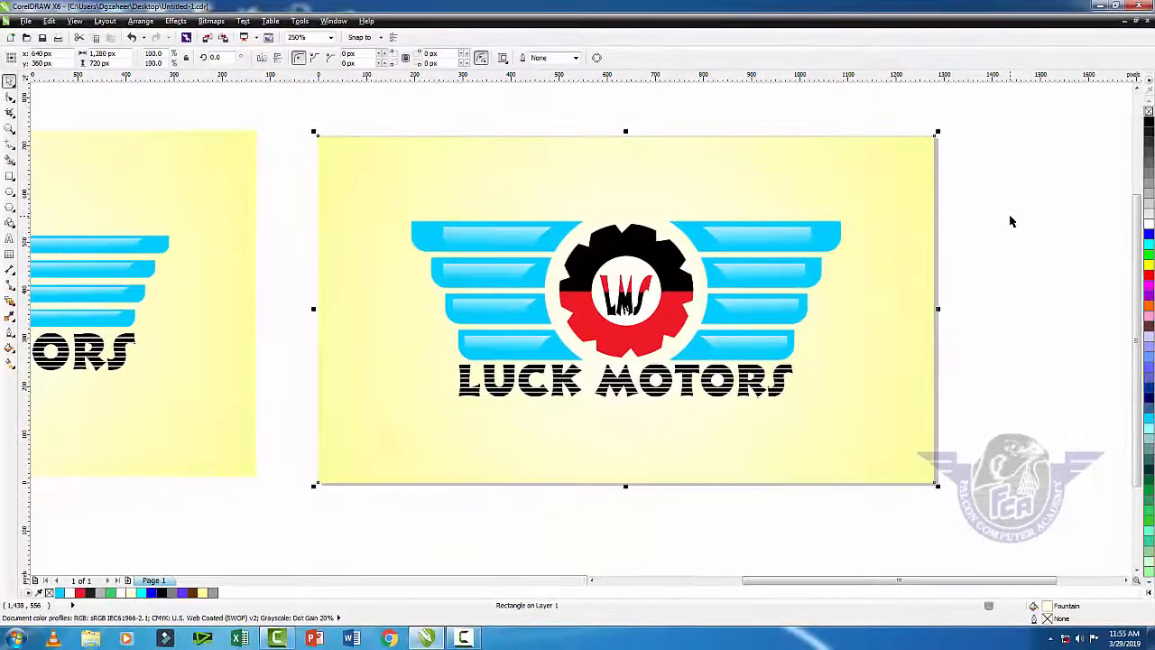
scroll(982, 266, down, 1)
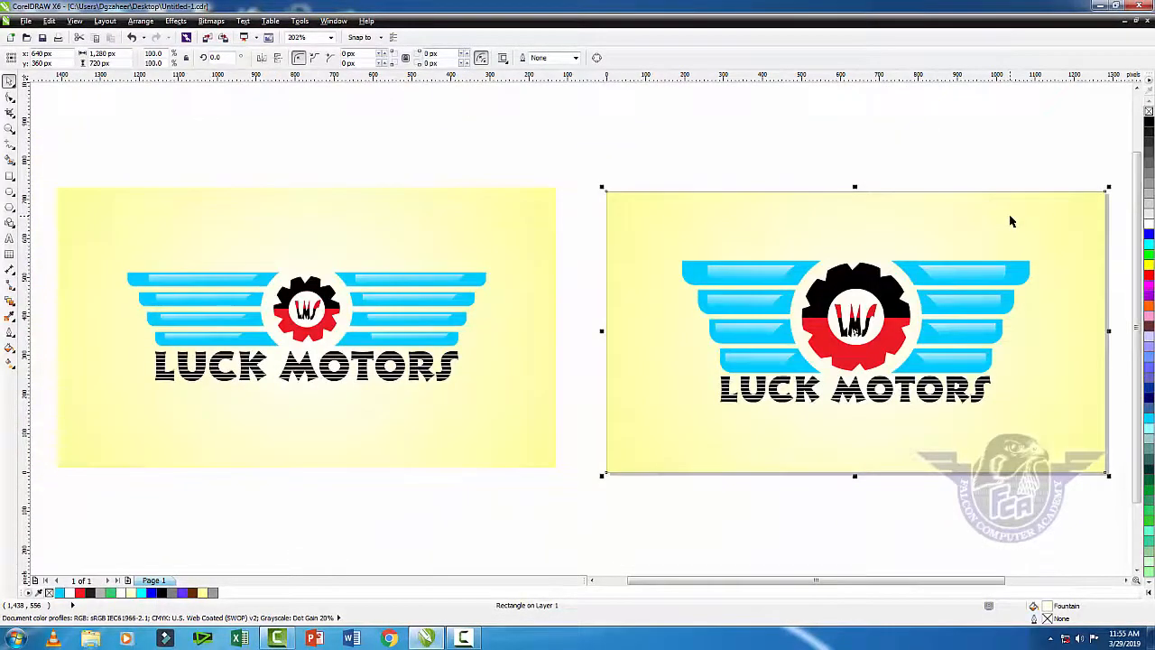
click(880, 151)
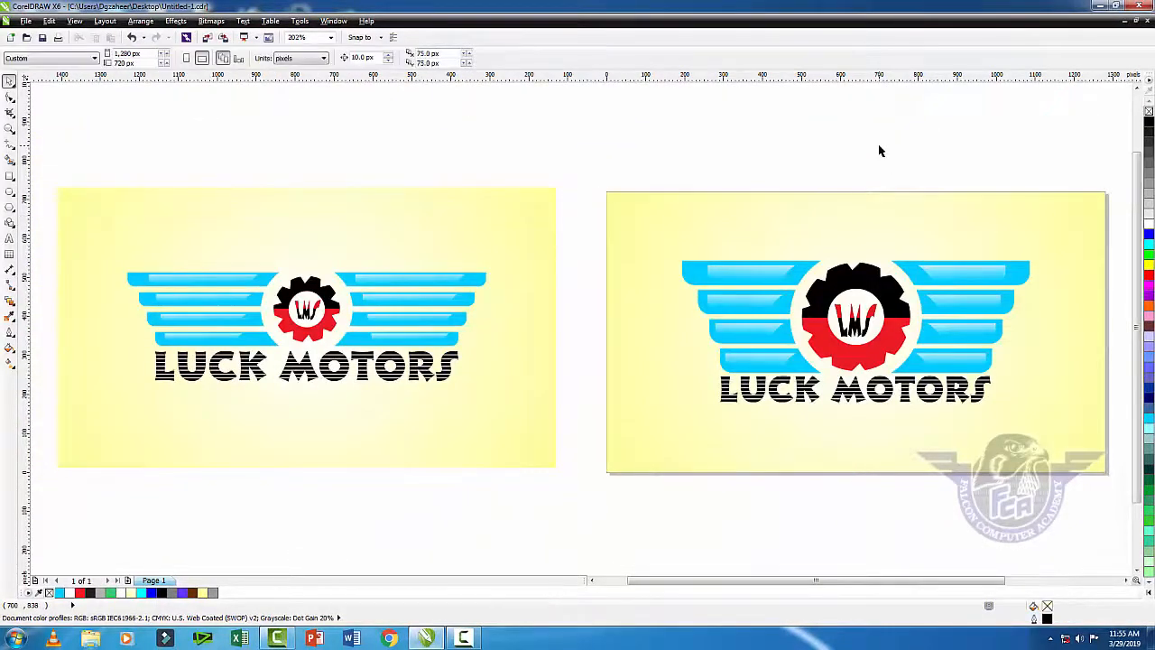